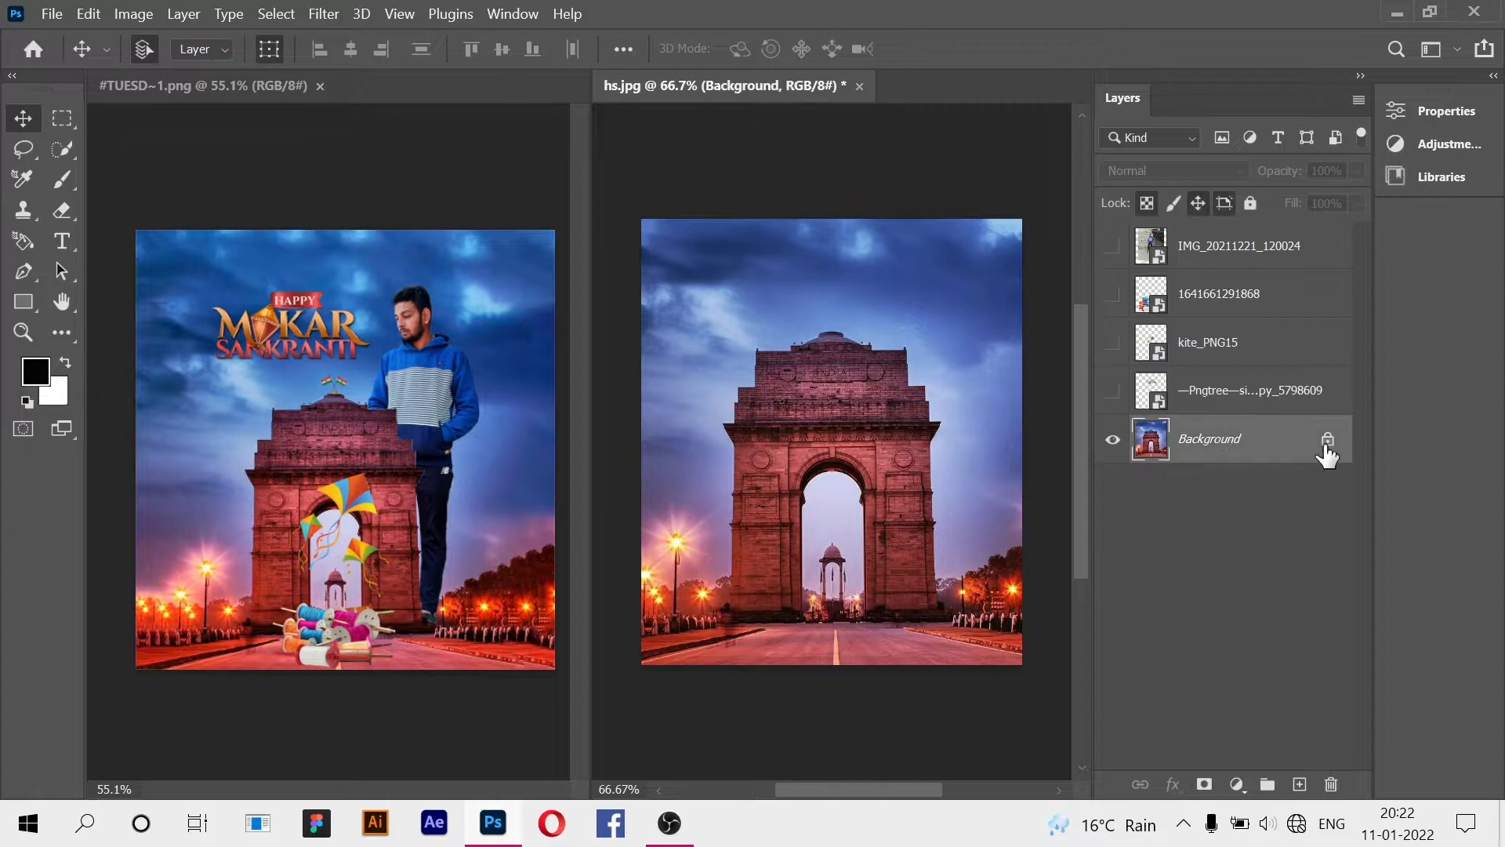
Extend the canvas of the arch image with the Crop tool, adding empty space on the right, left and top.
{"action": "left_click", "coordinate": [61, 332]}
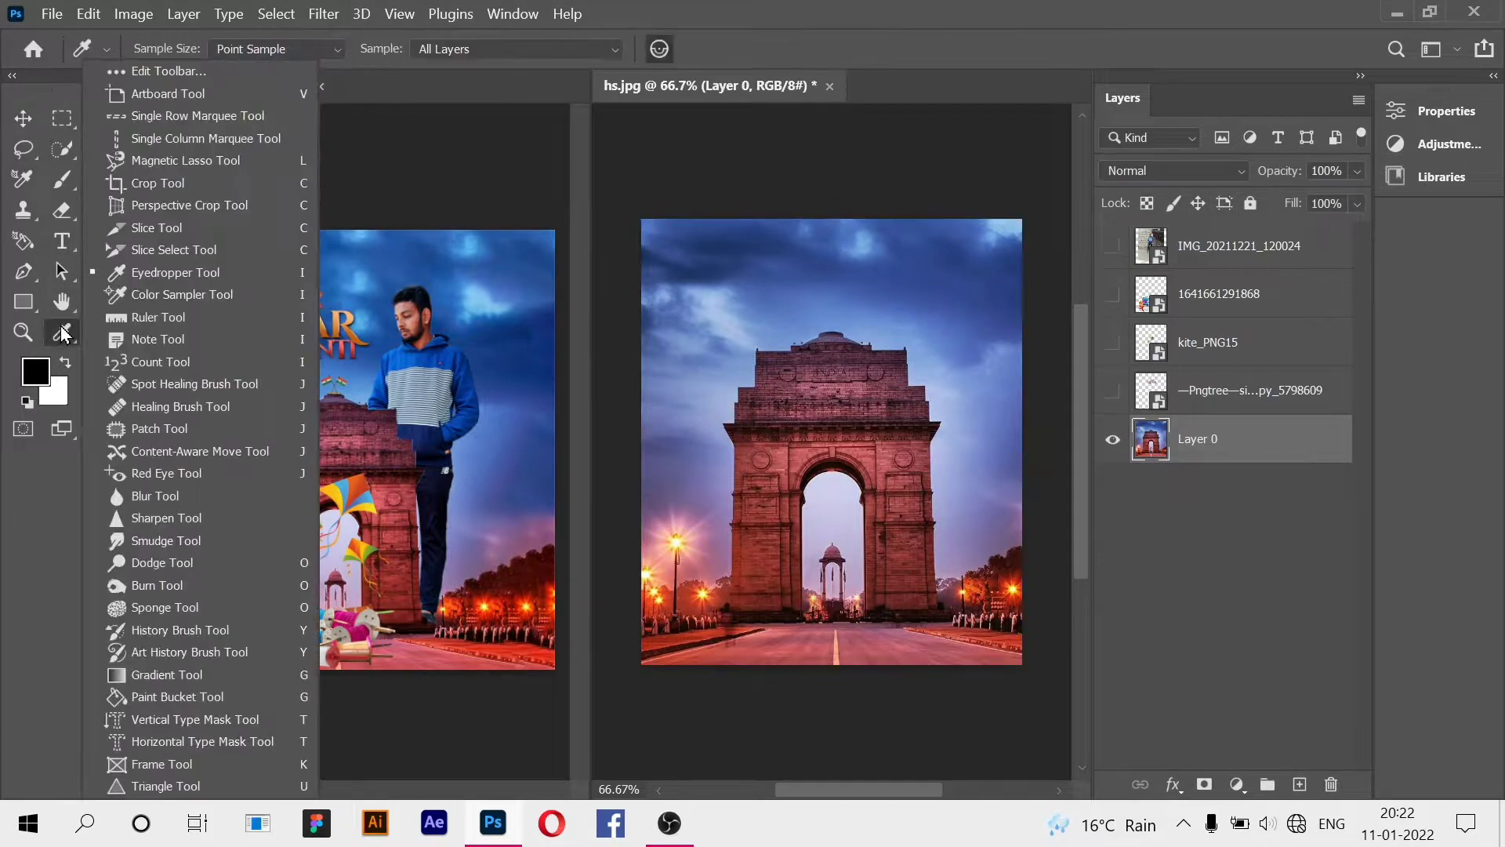
{"action": "left_click", "coordinate": [187, 177]}
{"action": "left_click_drag", "start_coordinate": [1023, 441], "coordinate": [1059, 454]}
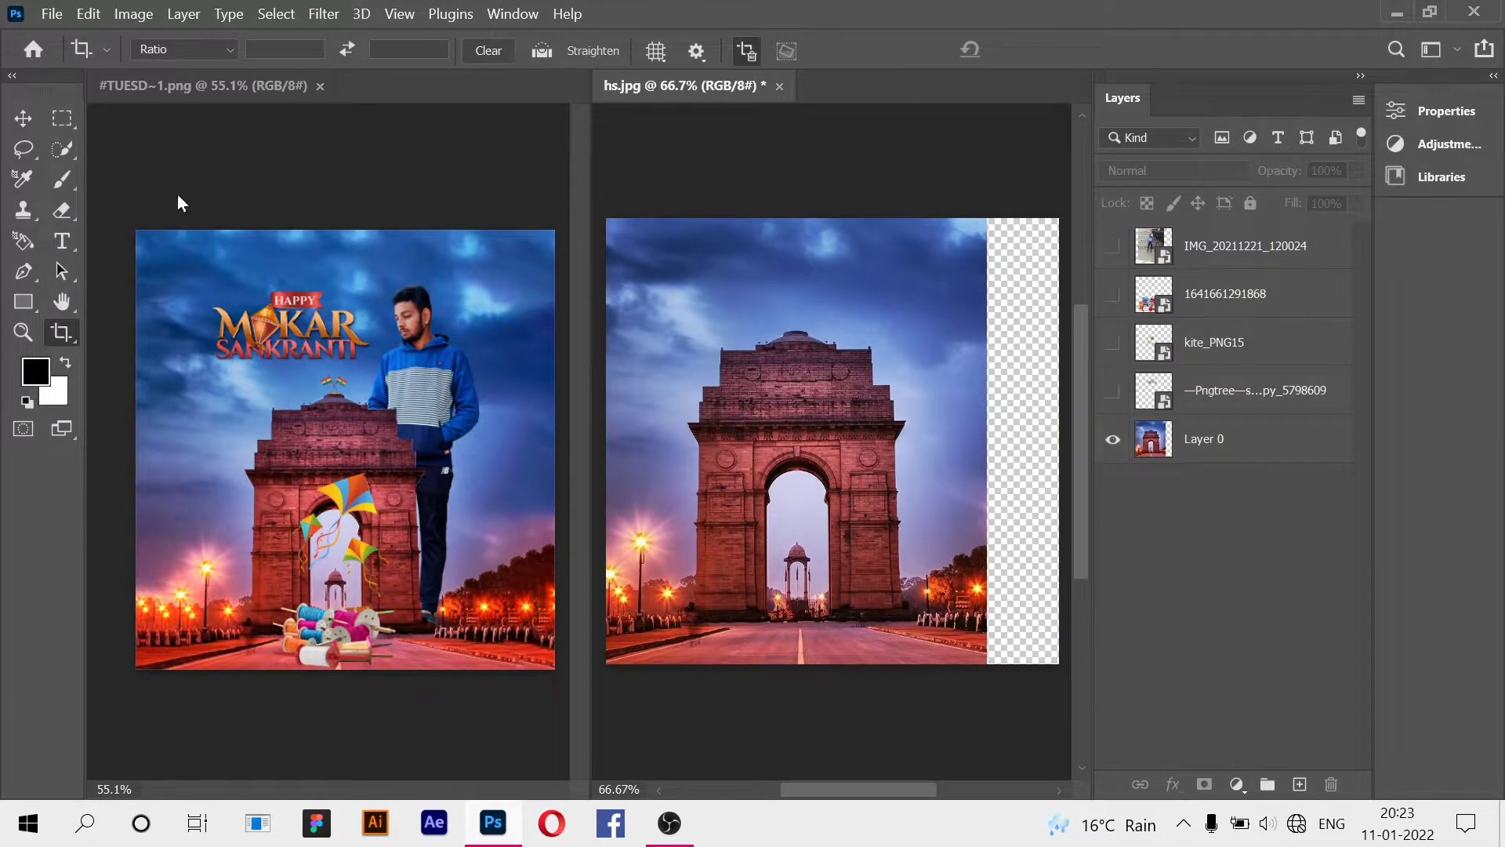
{"action": "left_click", "coordinate": [901, 449]}
{"action": "key", "text": "ctrl+minus"}
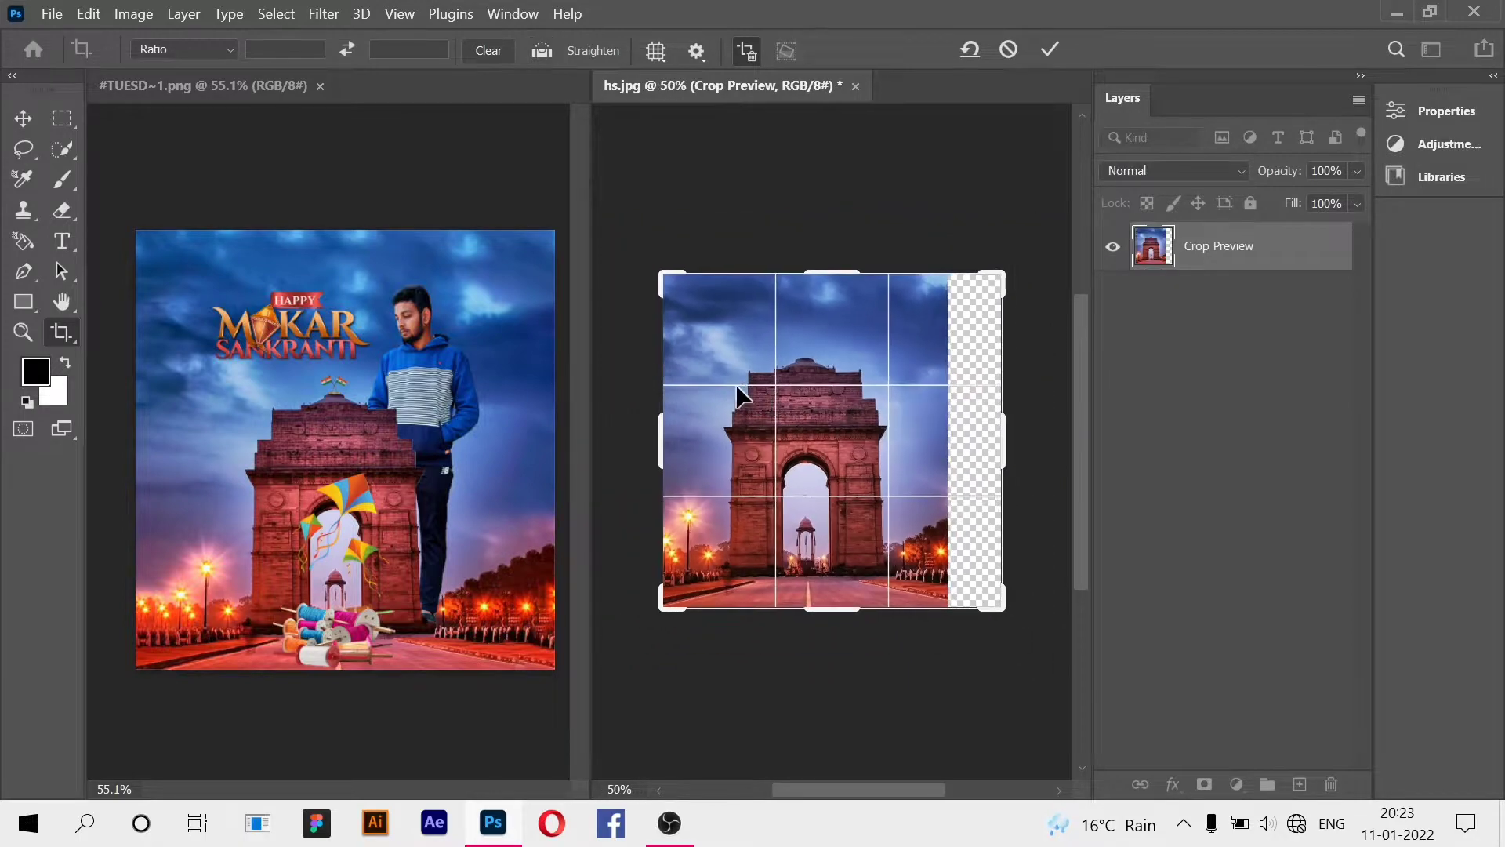
{"action": "left_click_drag", "start_coordinate": [660, 435], "coordinate": [635, 435]}
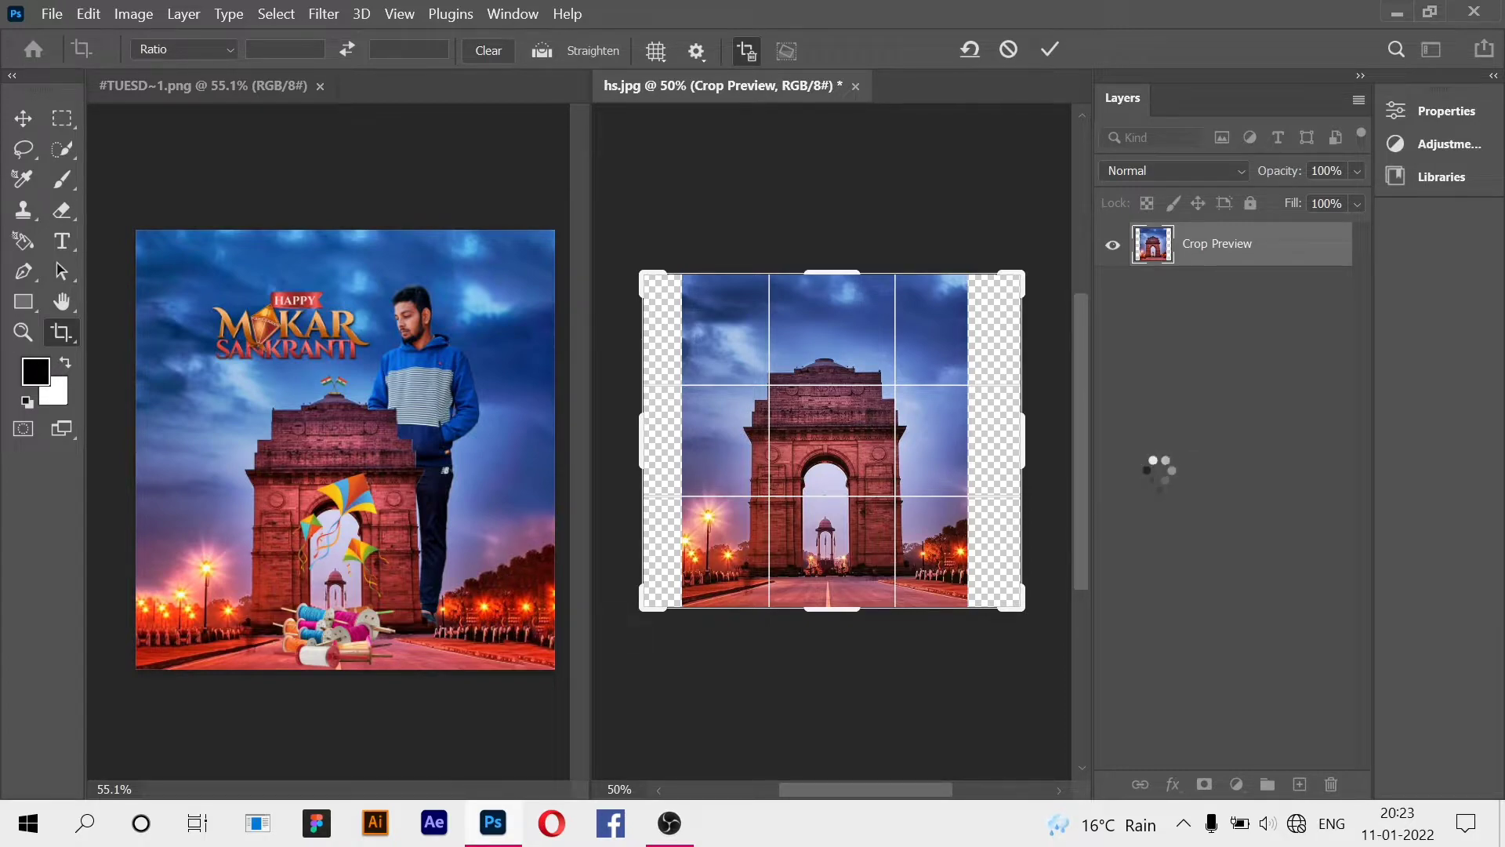
{"action": "left_click_drag", "start_coordinate": [818, 266], "coordinate": [822, 213]}
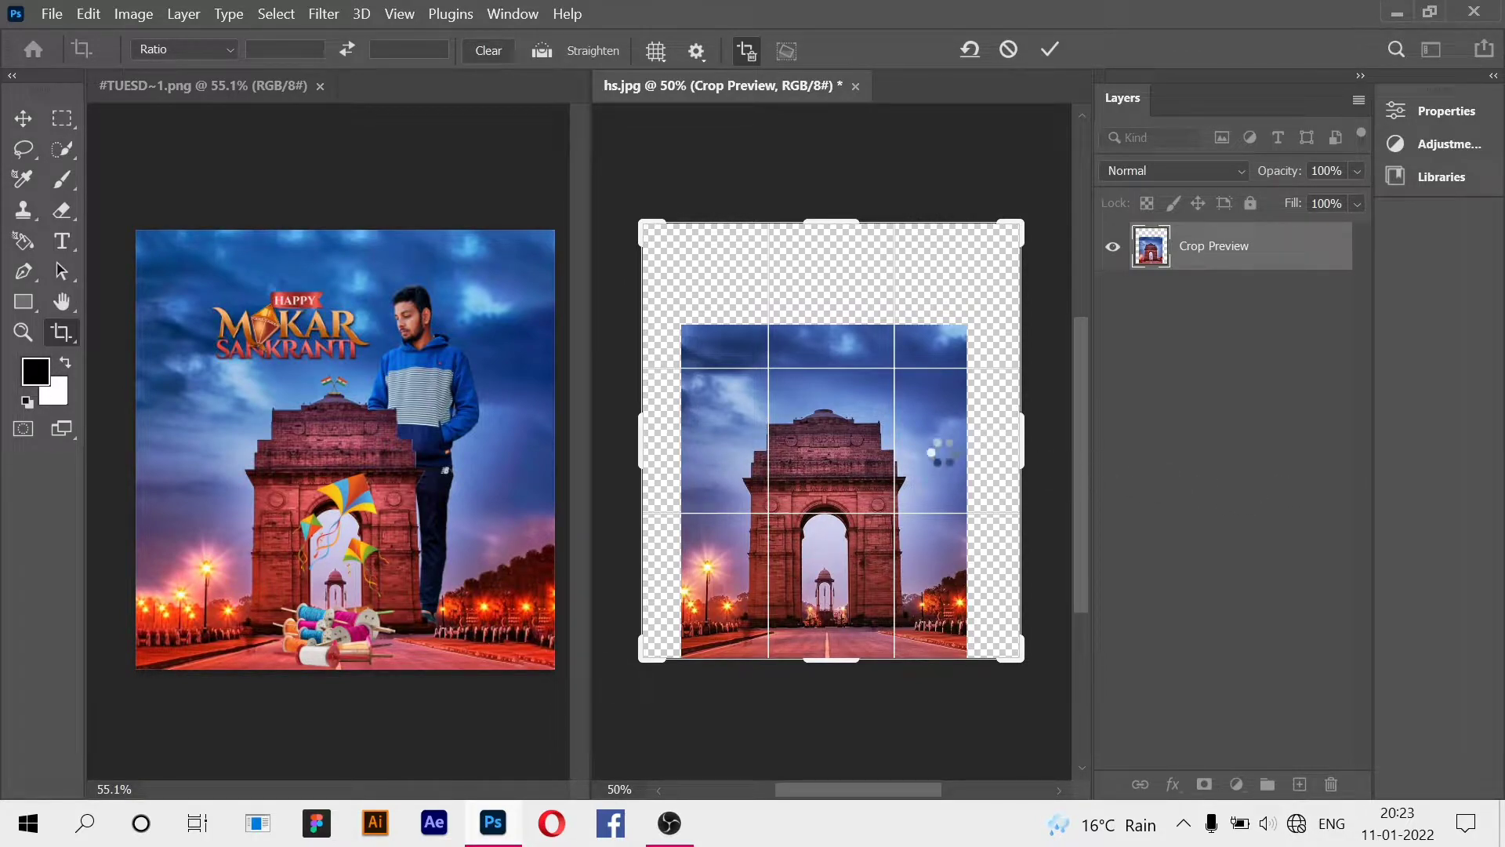
{"action": "scroll", "coordinate": [836, 435], "scroll_direction": "right", "scroll_amount": 1}
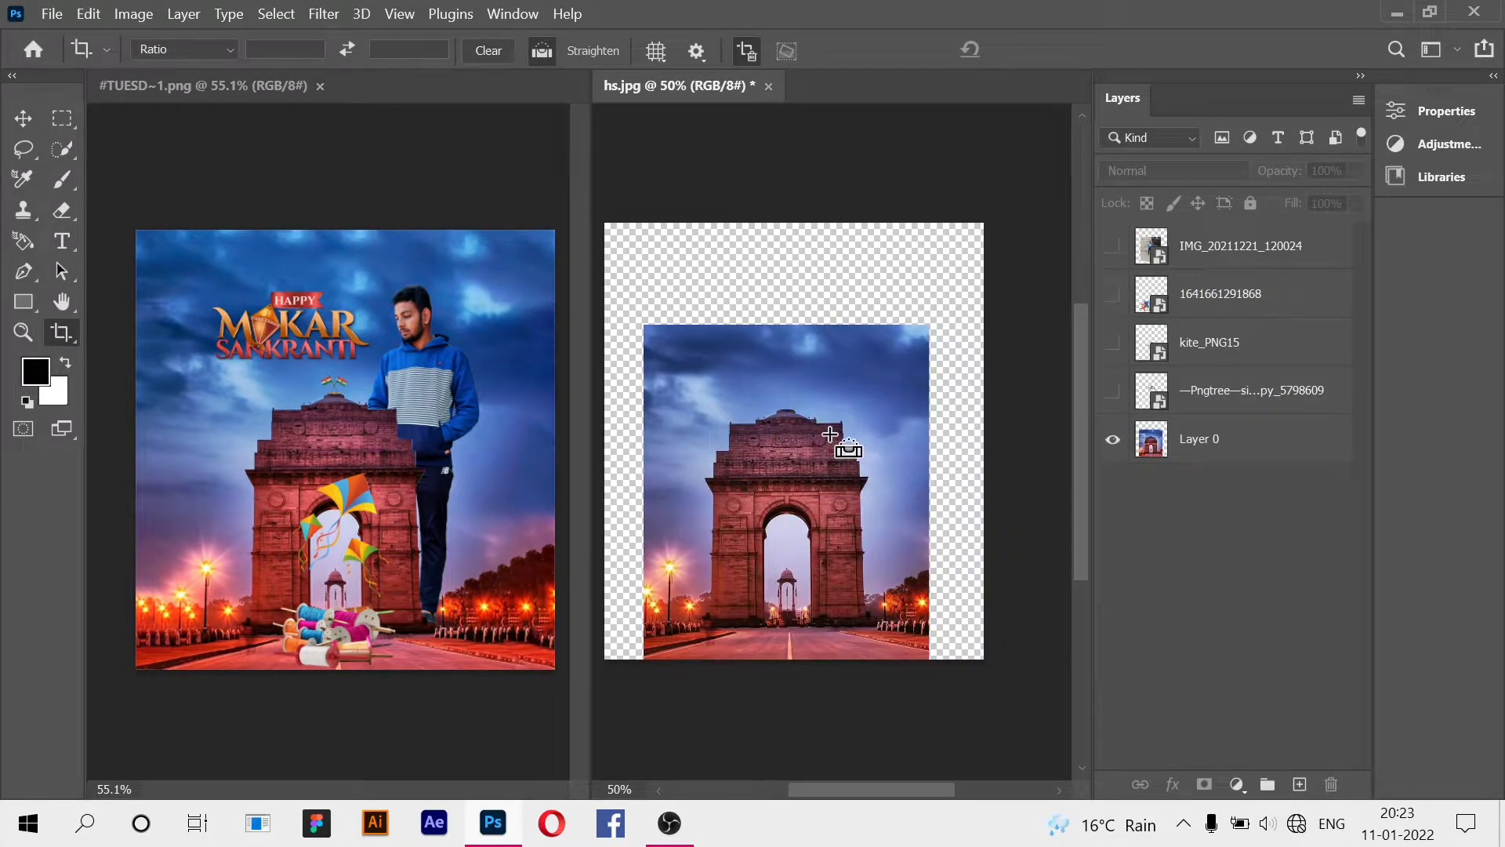
Select the empty strip right of the arch photo, apply Content-Aware Fill from Layer 0 to a new layer, and deselect.
{"action": "left_click", "coordinate": [66, 123]}
{"action": "left_click_drag", "start_coordinate": [1003, 223], "coordinate": [927, 698]}
{"action": "left_click", "coordinate": [1235, 455]}
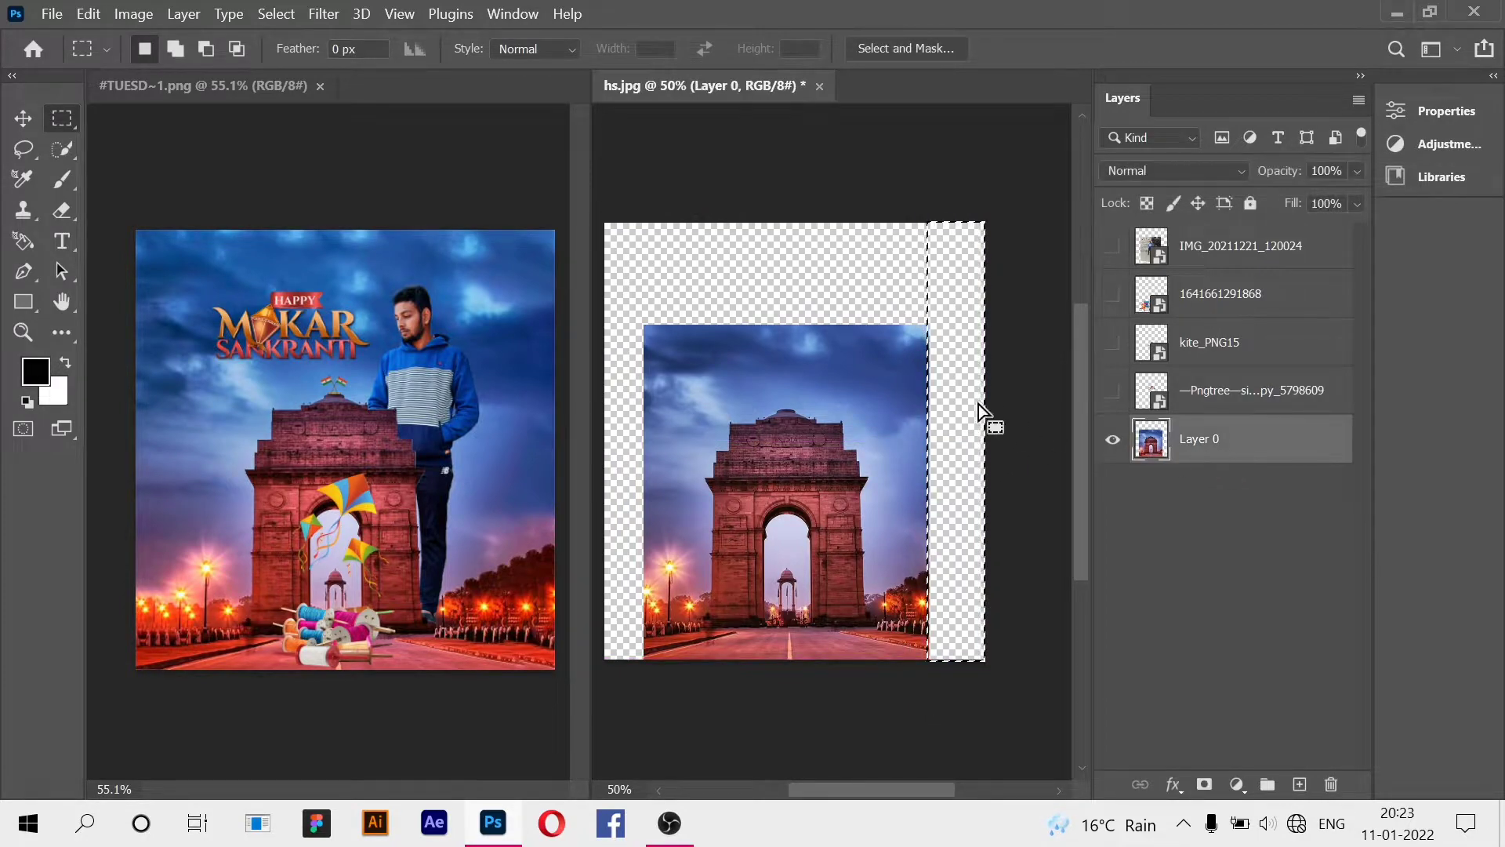
{"action": "right_click", "coordinate": [980, 407]}
{"action": "left_click", "coordinate": [1018, 681]}
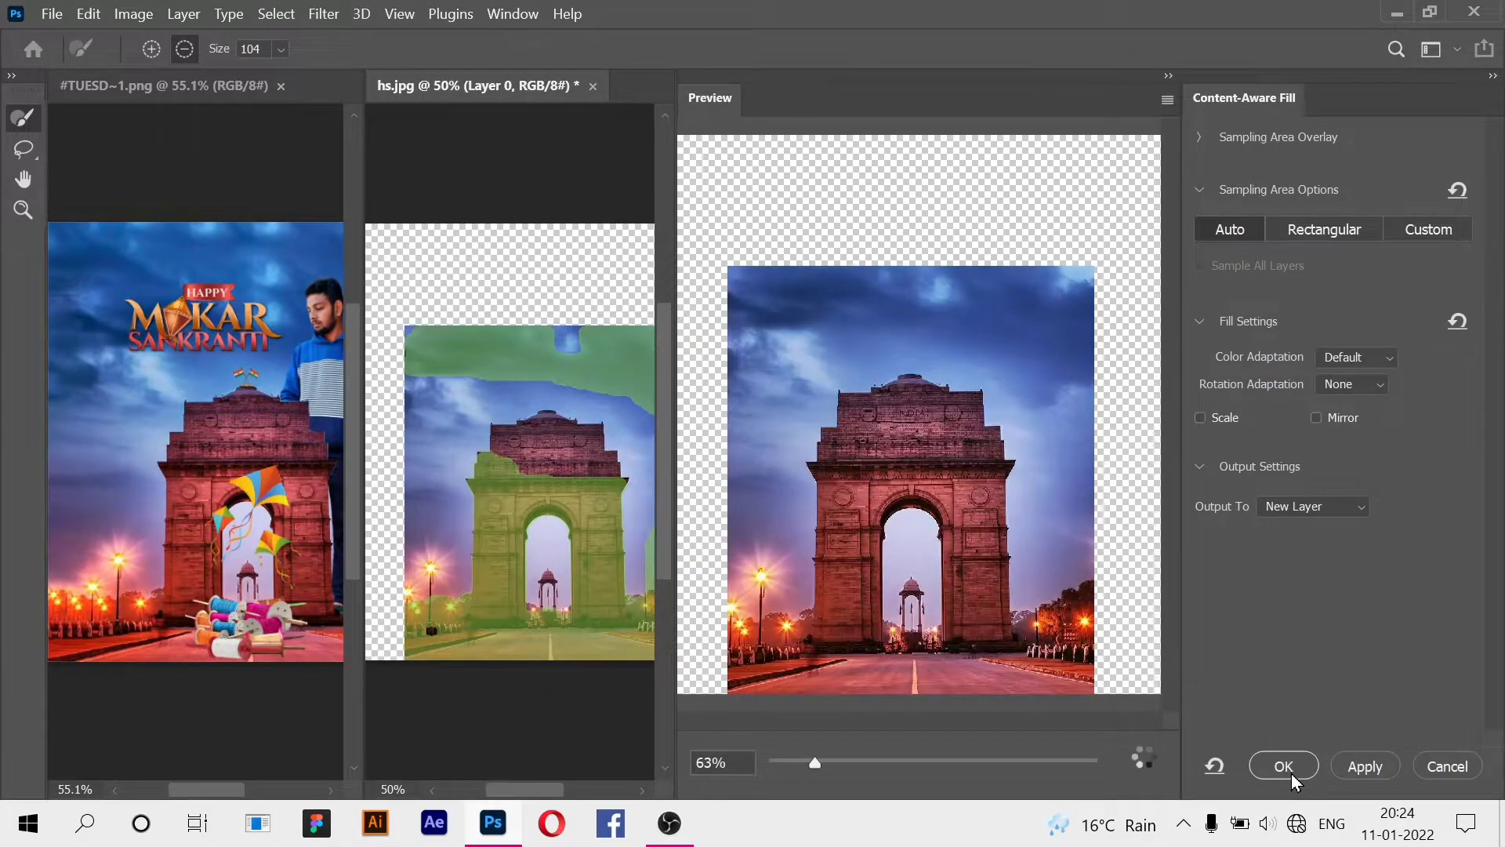
{"action": "left_click", "coordinate": [1292, 777]}
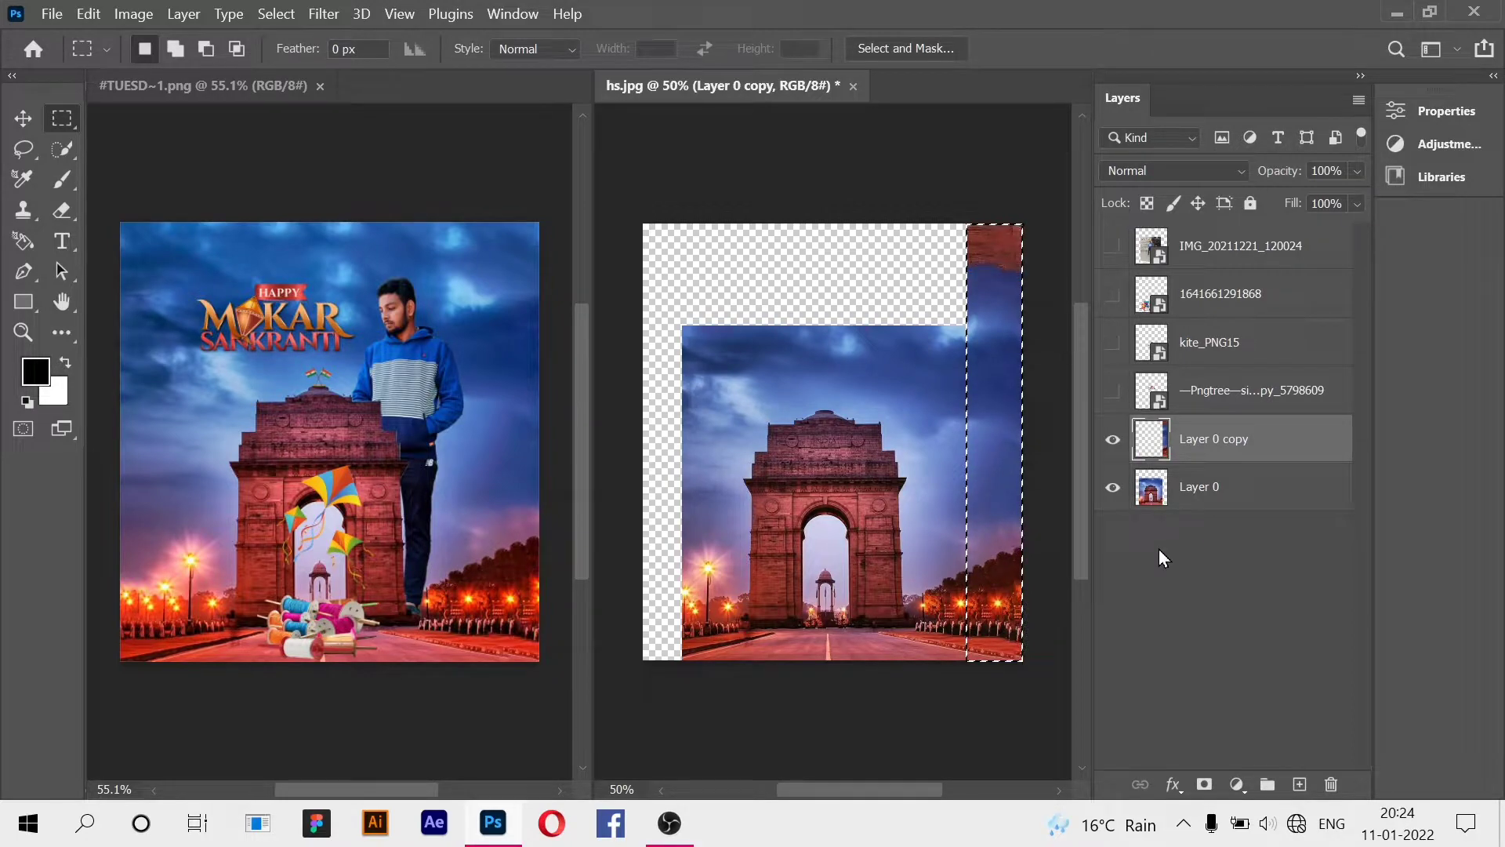
{"action": "key", "text": "ctrl+z"}
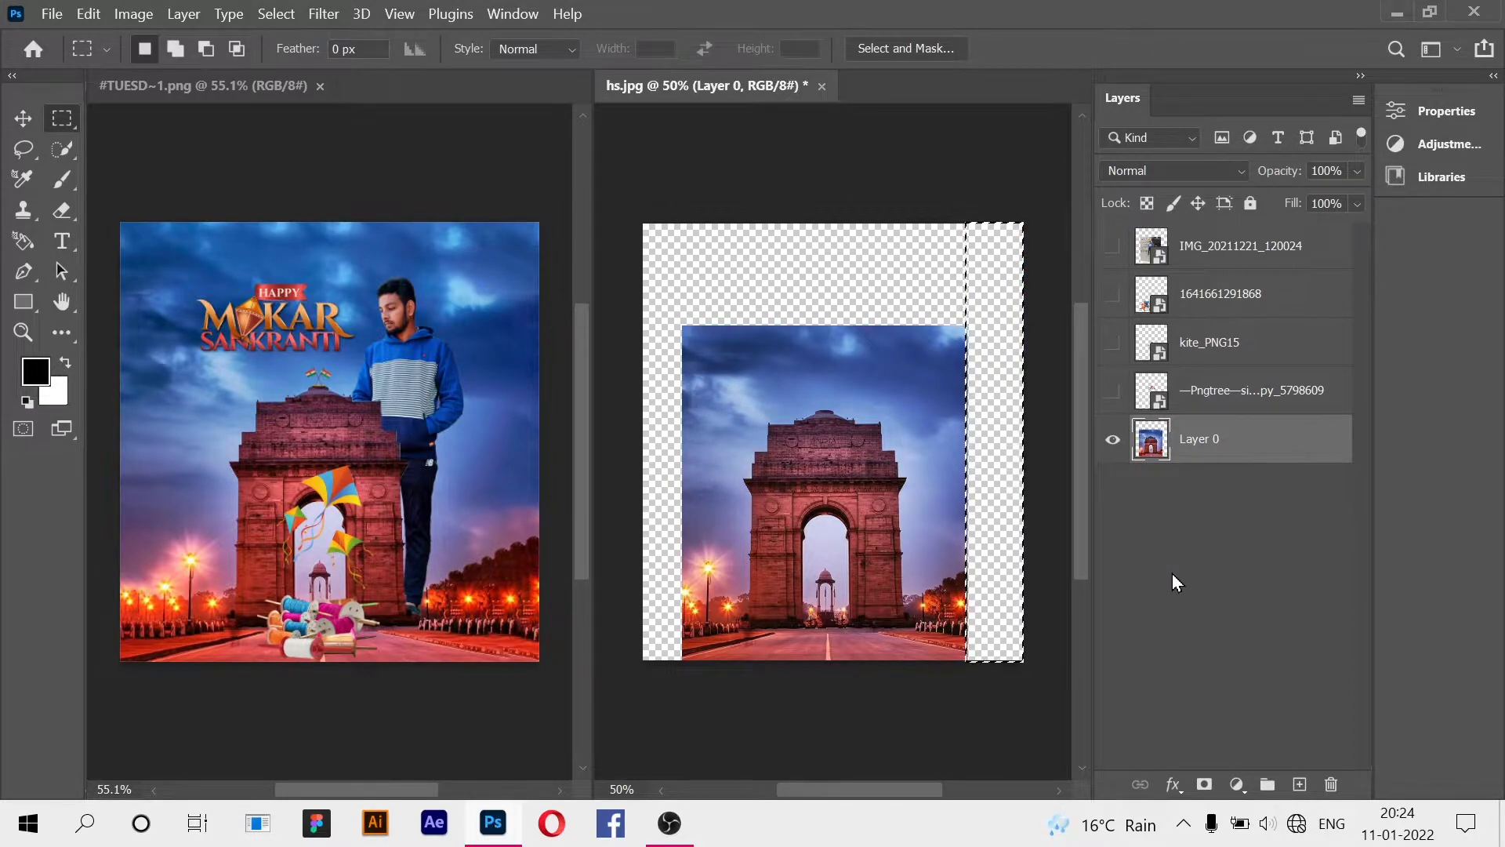
{"action": "key", "text": "ctrl+shift+z"}
{"action": "key", "text": "ctrl+d"}
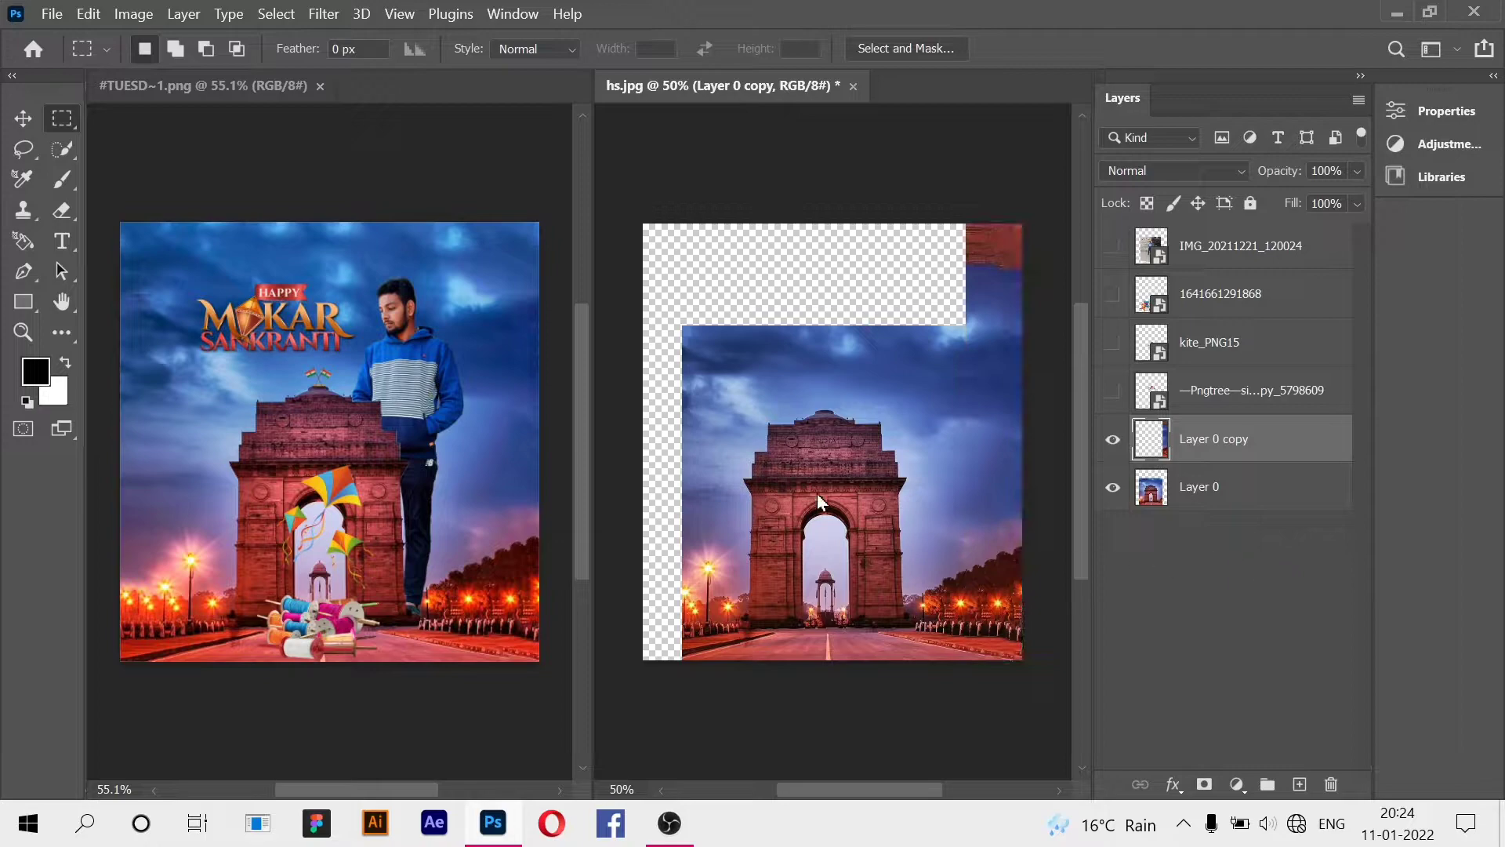
Select the empty strip left of the arch photo and apply Content-Aware Fill from Layer 0 to a new layer.
{"action": "left_click", "coordinate": [1201, 485]}
{"action": "left_click_drag", "start_coordinate": [641, 225], "coordinate": [682, 488]}
{"action": "left_click_drag", "start_coordinate": [613, 203], "coordinate": [682, 685]}
{"action": "right_click", "coordinate": [665, 478]}
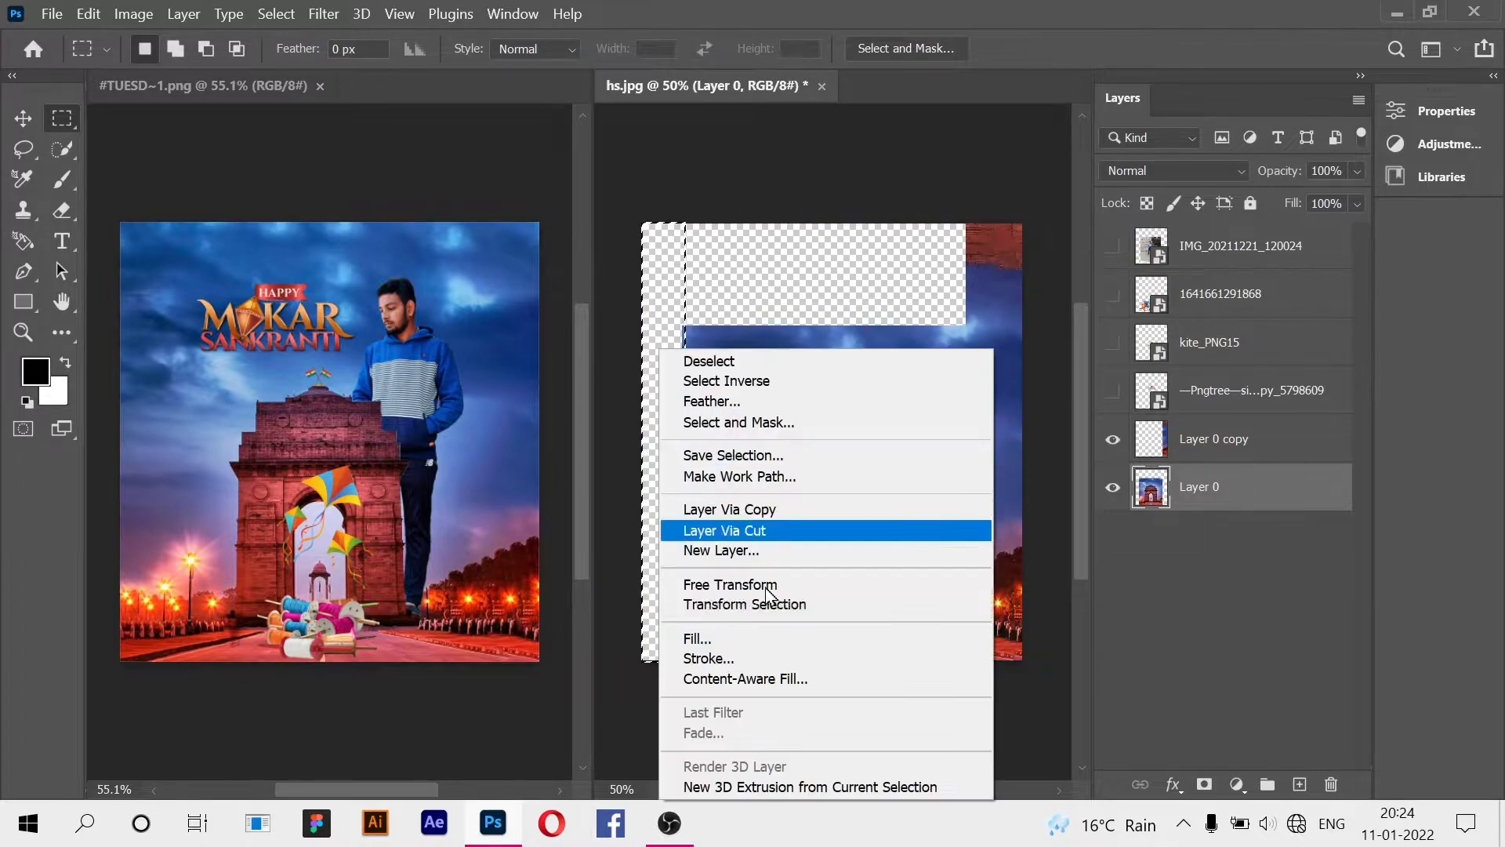
{"action": "left_click", "coordinate": [753, 687]}
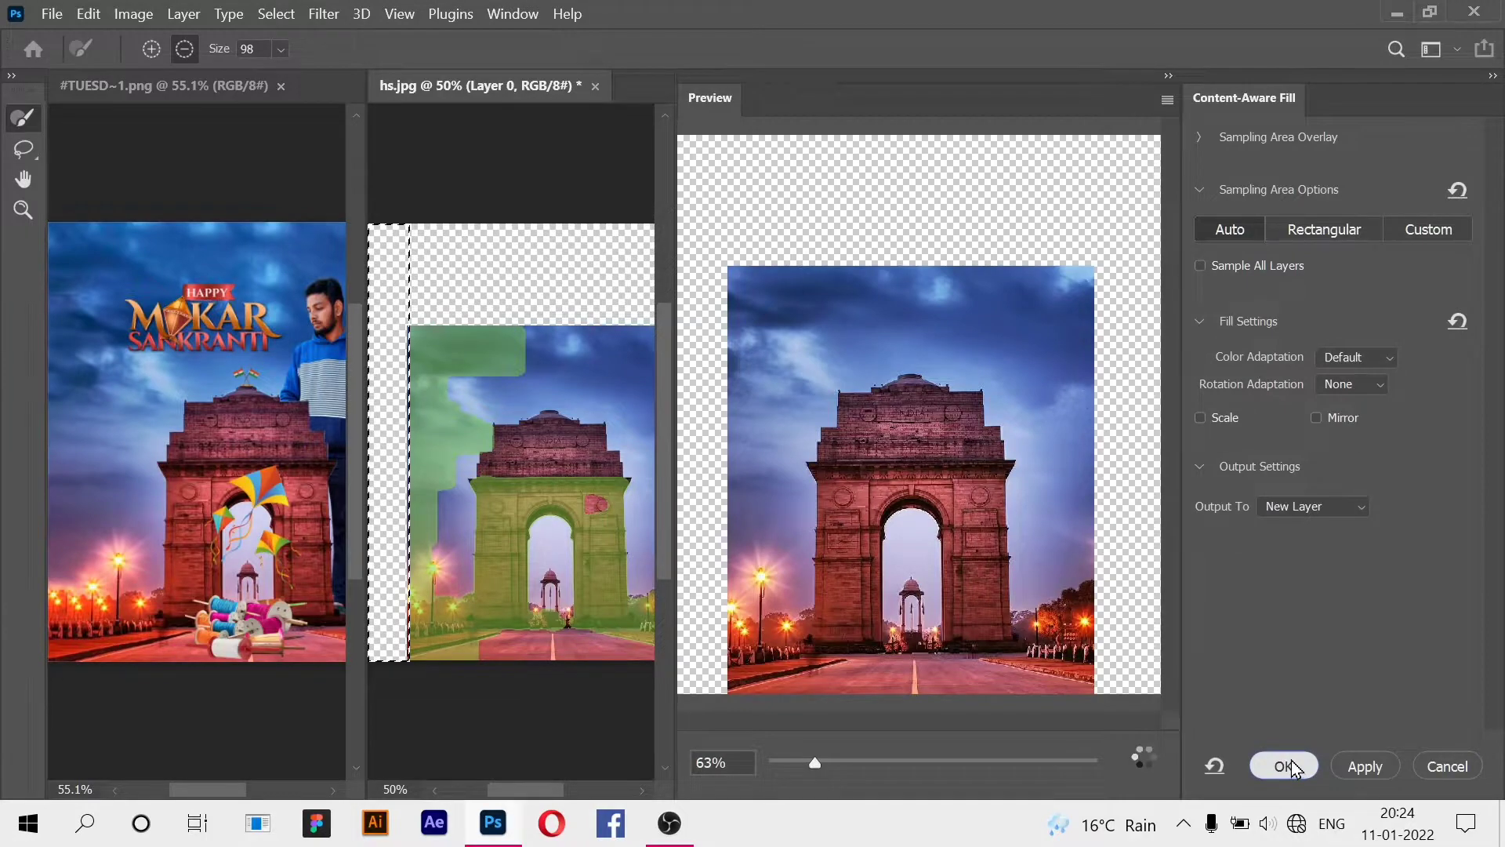
{"action": "left_click", "coordinate": [1286, 766]}
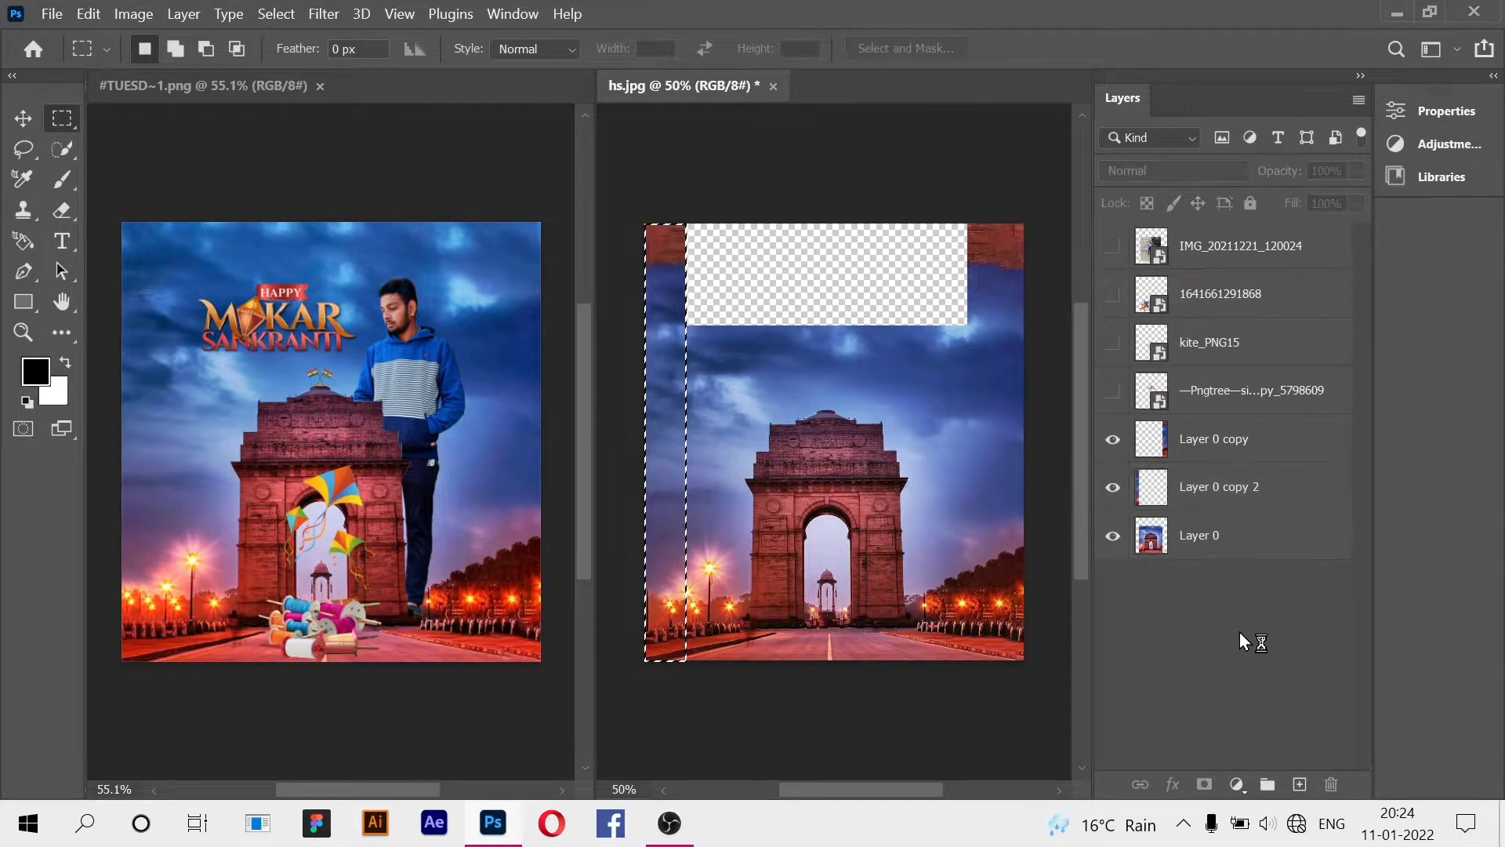
Fill the full-width strip above the arch photo with Content-Aware Fill from Layer 0 on a new topmost fill layer, and deselect.
{"action": "left_click", "coordinate": [1199, 524]}
{"action": "left_click_drag", "start_coordinate": [644, 224], "coordinate": [1024, 327]}
{"action": "right_click", "coordinate": [856, 276]}
{"action": "left_click", "coordinate": [950, 607]}
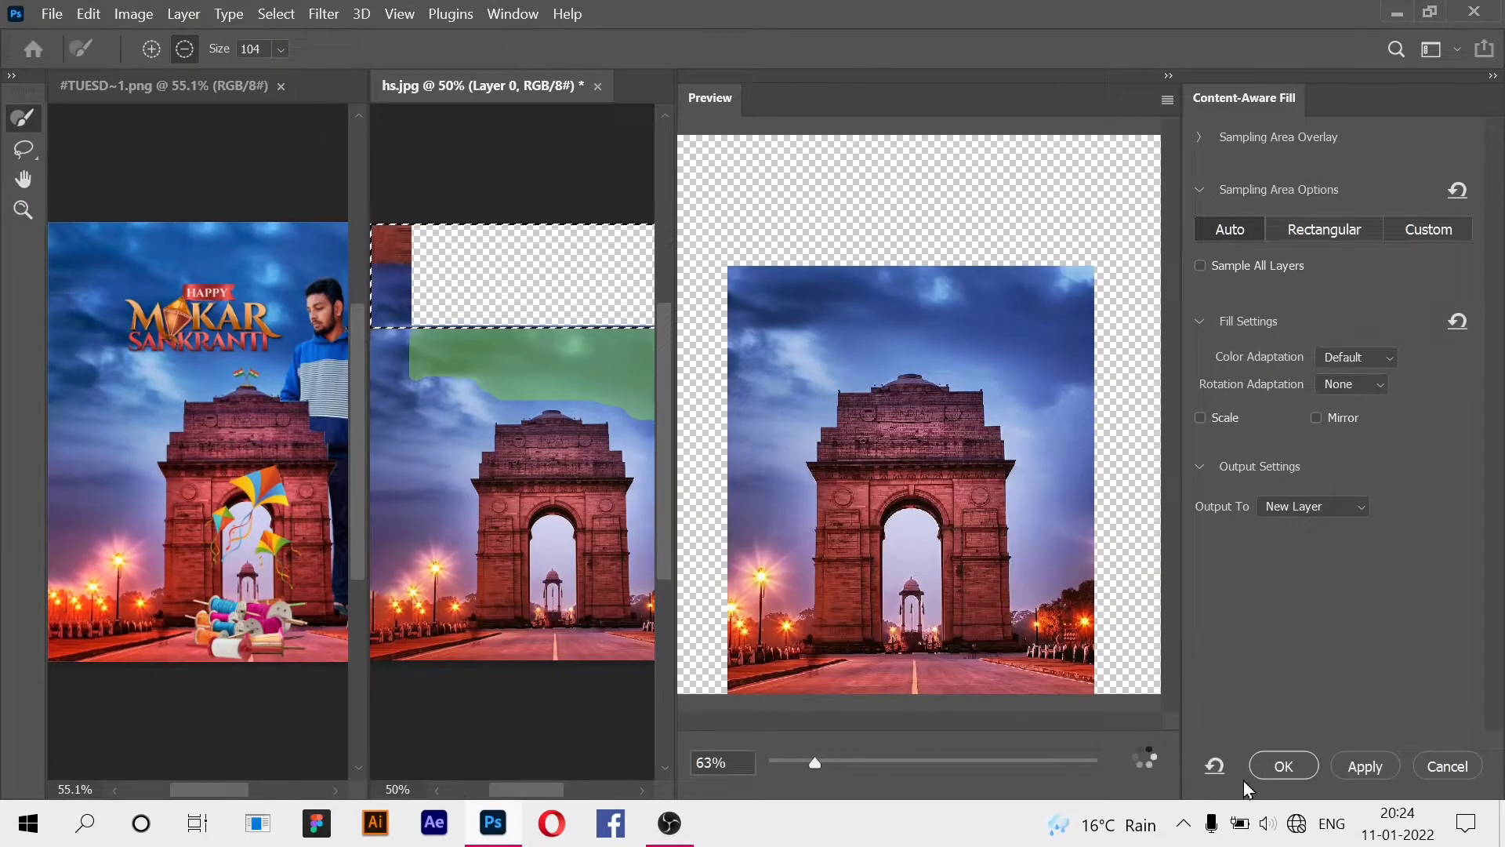
{"action": "left_click", "coordinate": [1283, 766]}
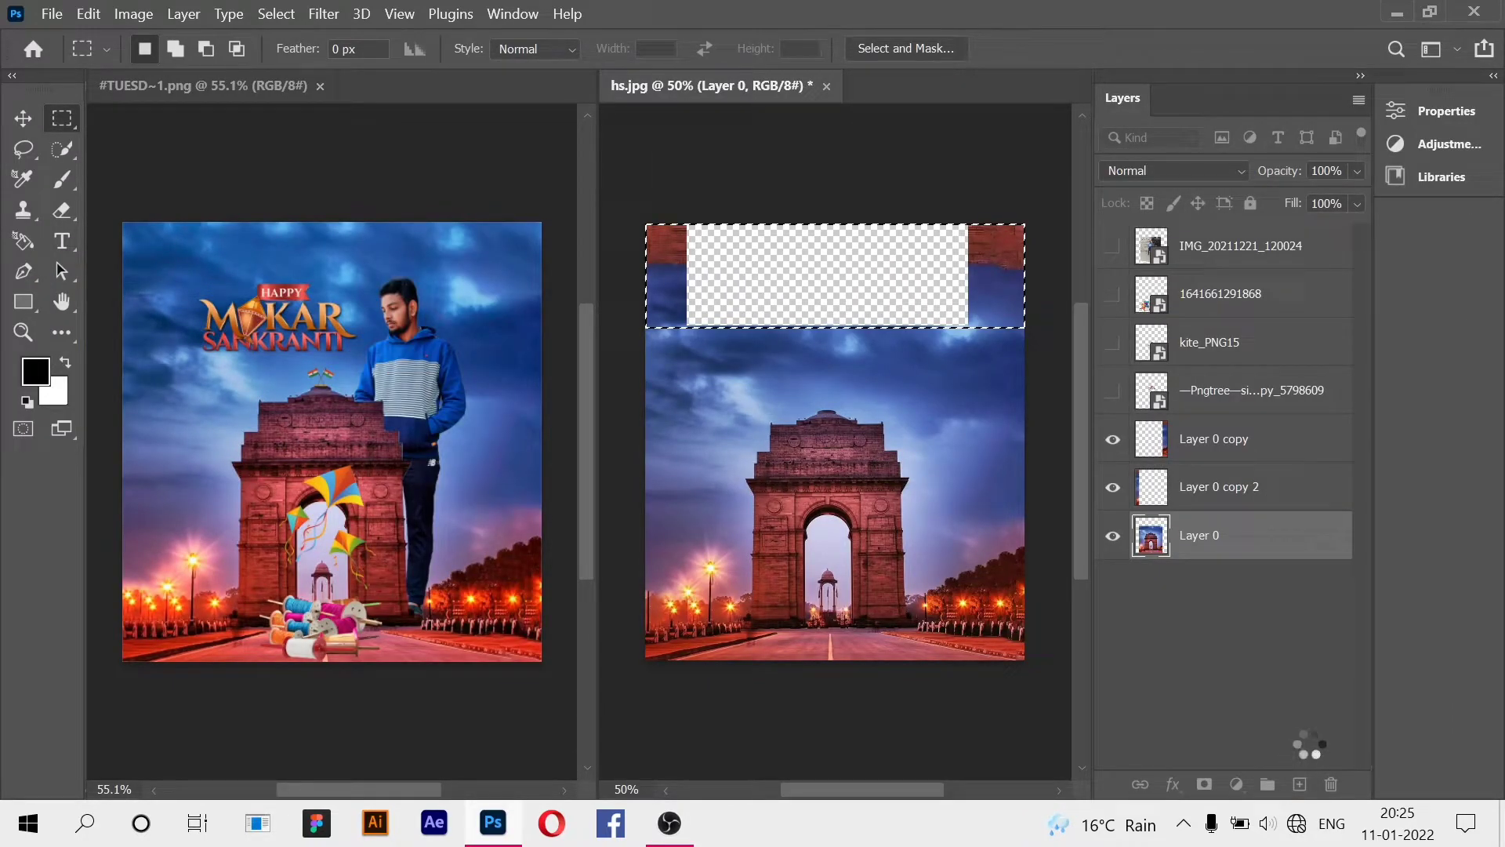
{"action": "left_click_drag", "start_coordinate": [1210, 541], "coordinate": [1203, 417]}
{"action": "left_click", "coordinate": [1237, 631]}
{"action": "key", "text": "ctrl+d"}
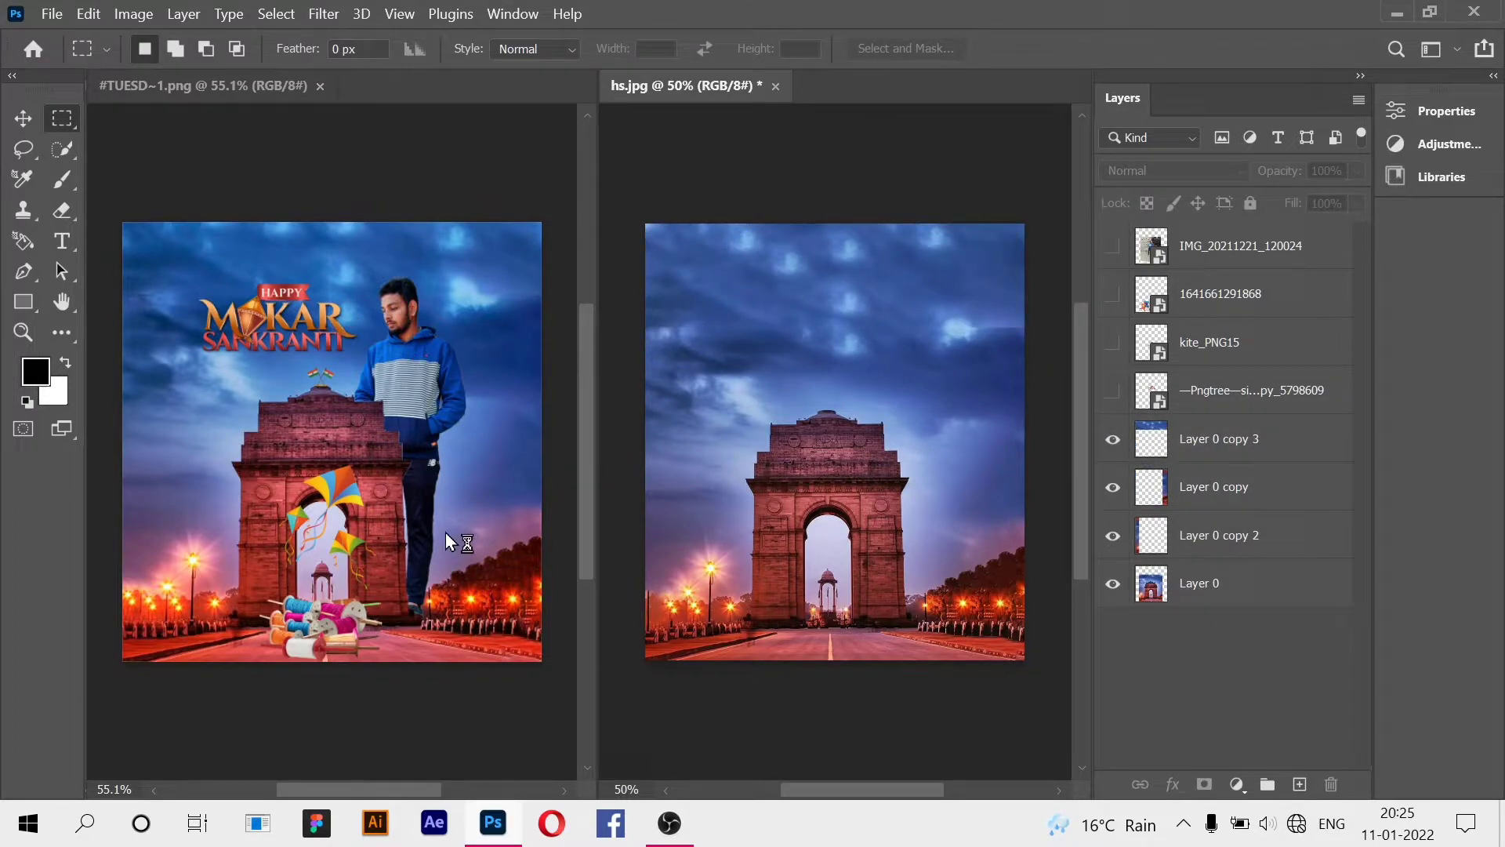
Show the IMG_20211221_120024 photo layer and merge Layer 0 with its three fill layers into one background layer.
{"action": "left_click", "coordinate": [1112, 246]}
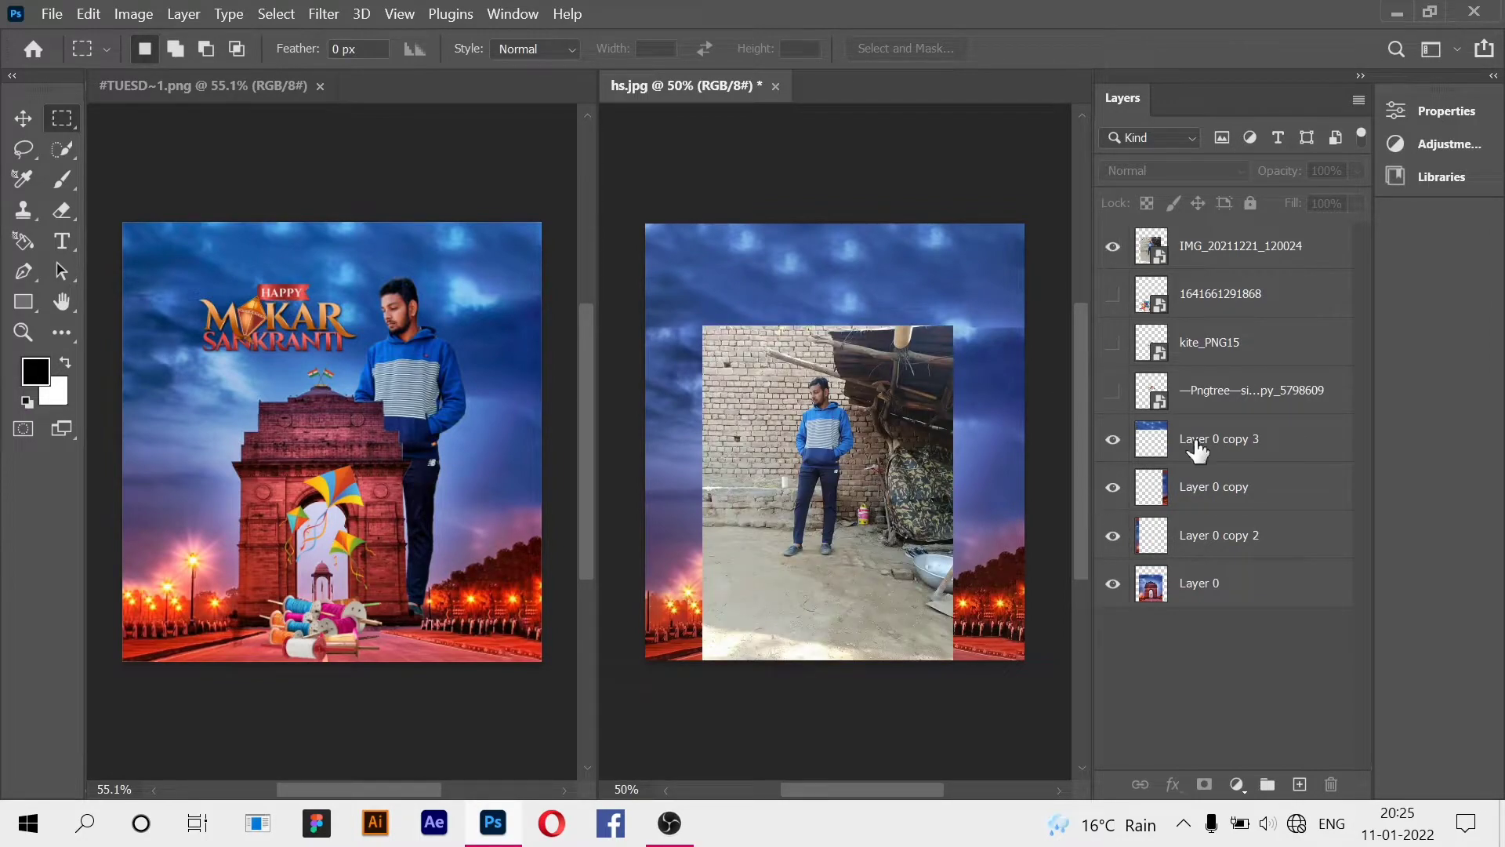
{"action": "left_click", "coordinate": [1224, 458]}
{"action": "left_click", "coordinate": [1217, 508]}
{"action": "left_click", "coordinate": [1215, 455]}
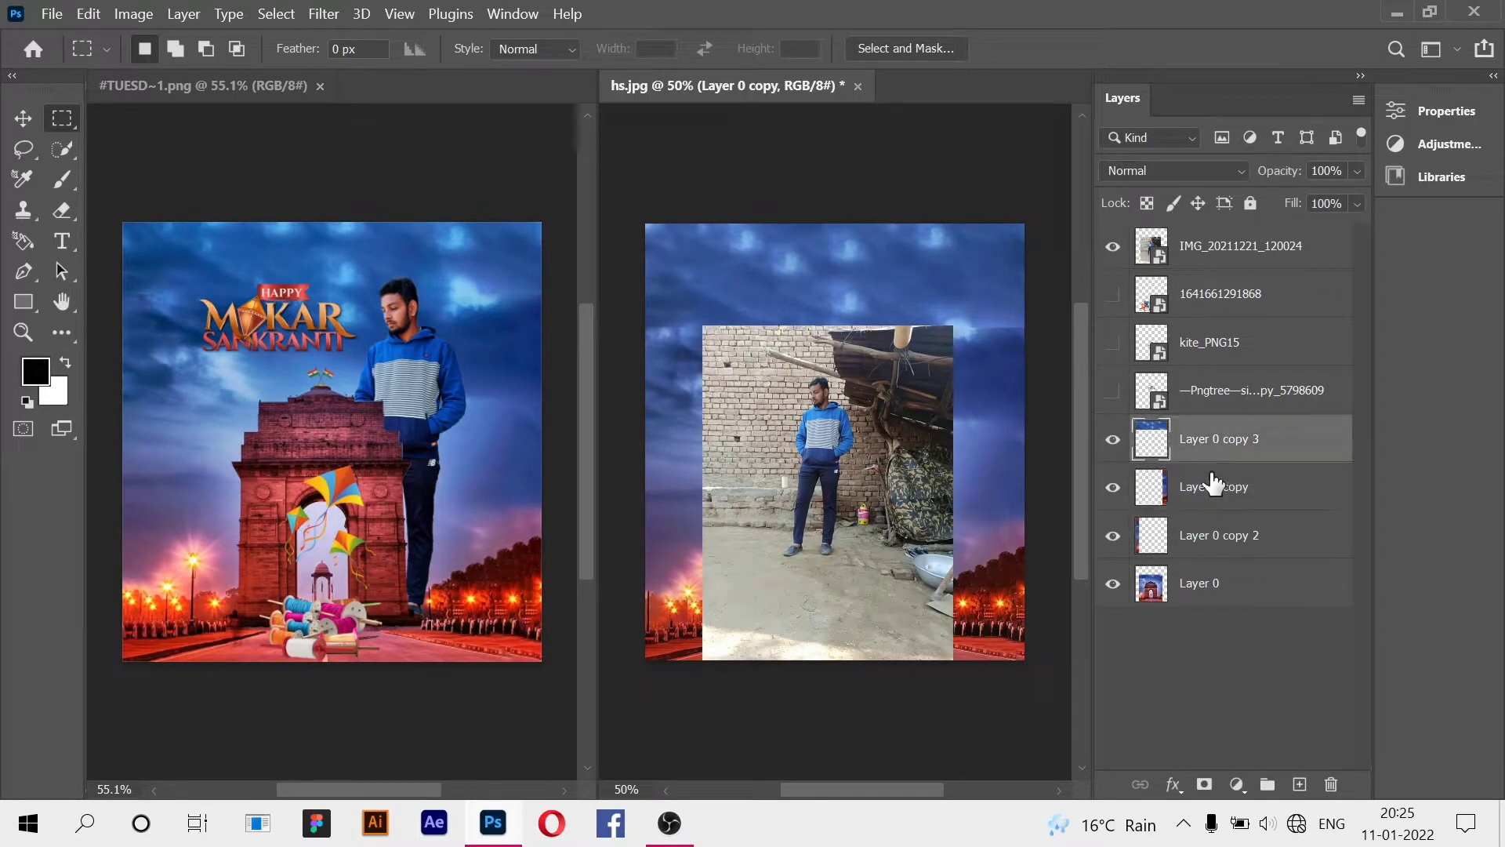
{"action": "left_click", "coordinate": [1220, 580], "text": "shift"}
{"action": "right_click", "coordinate": [1221, 627]}
{"action": "left_click", "coordinate": [1007, 742]}
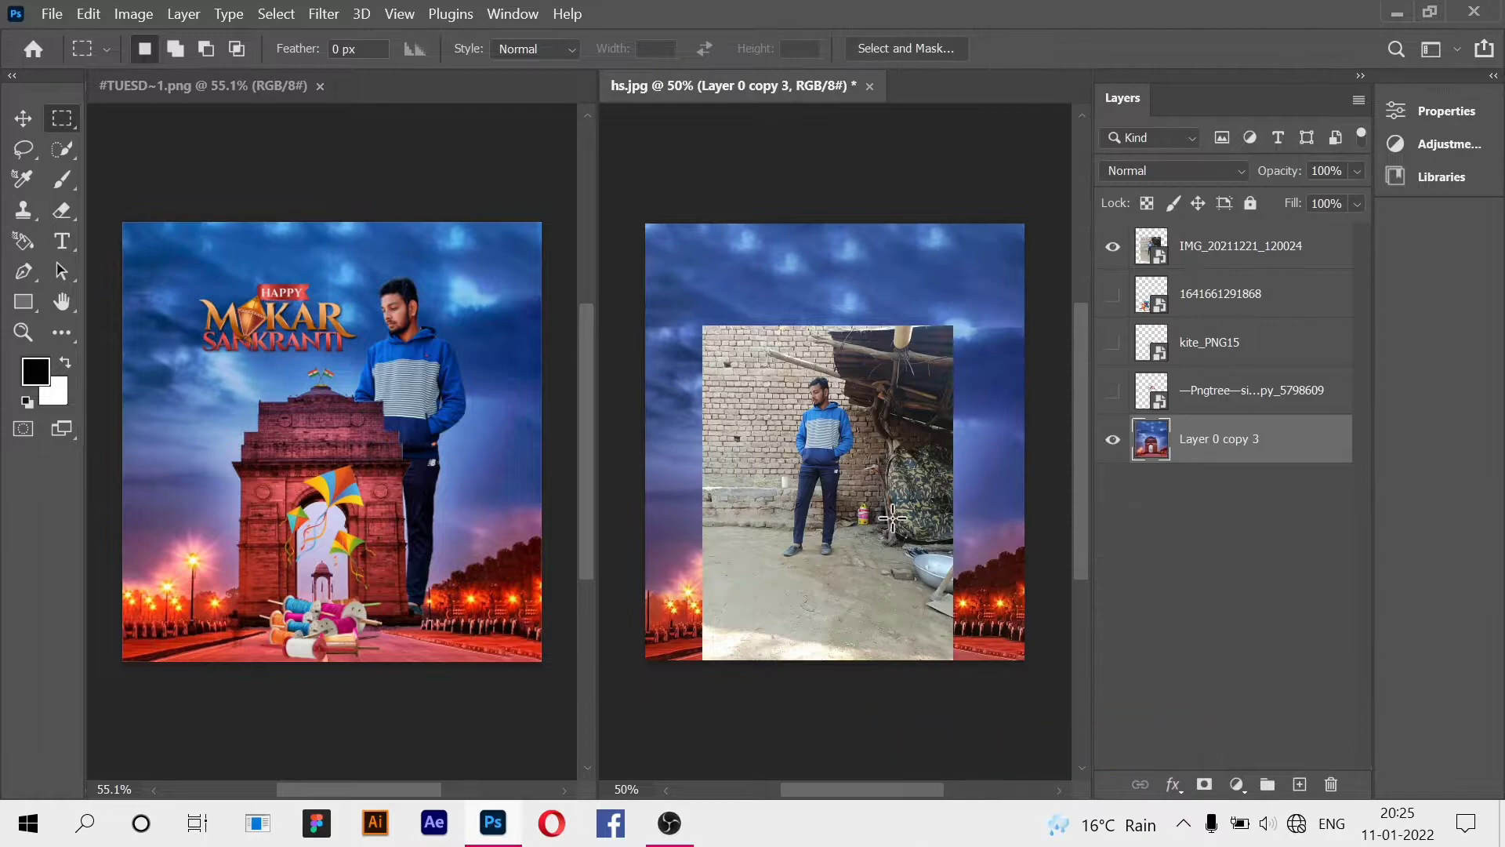
Move the IMG_20211221_120024 photo slightly upward over the arch background.
{"action": "left_click", "coordinate": [1190, 262]}
{"action": "key", "text": "v"}
{"action": "left_click_drag", "start_coordinate": [849, 485], "coordinate": [856, 445]}
Select the standing man in the photo with the Quick Selection tool.
{"action": "scroll", "coordinate": [847, 429], "scroll_direction": "up", "scroll_amount": 3}
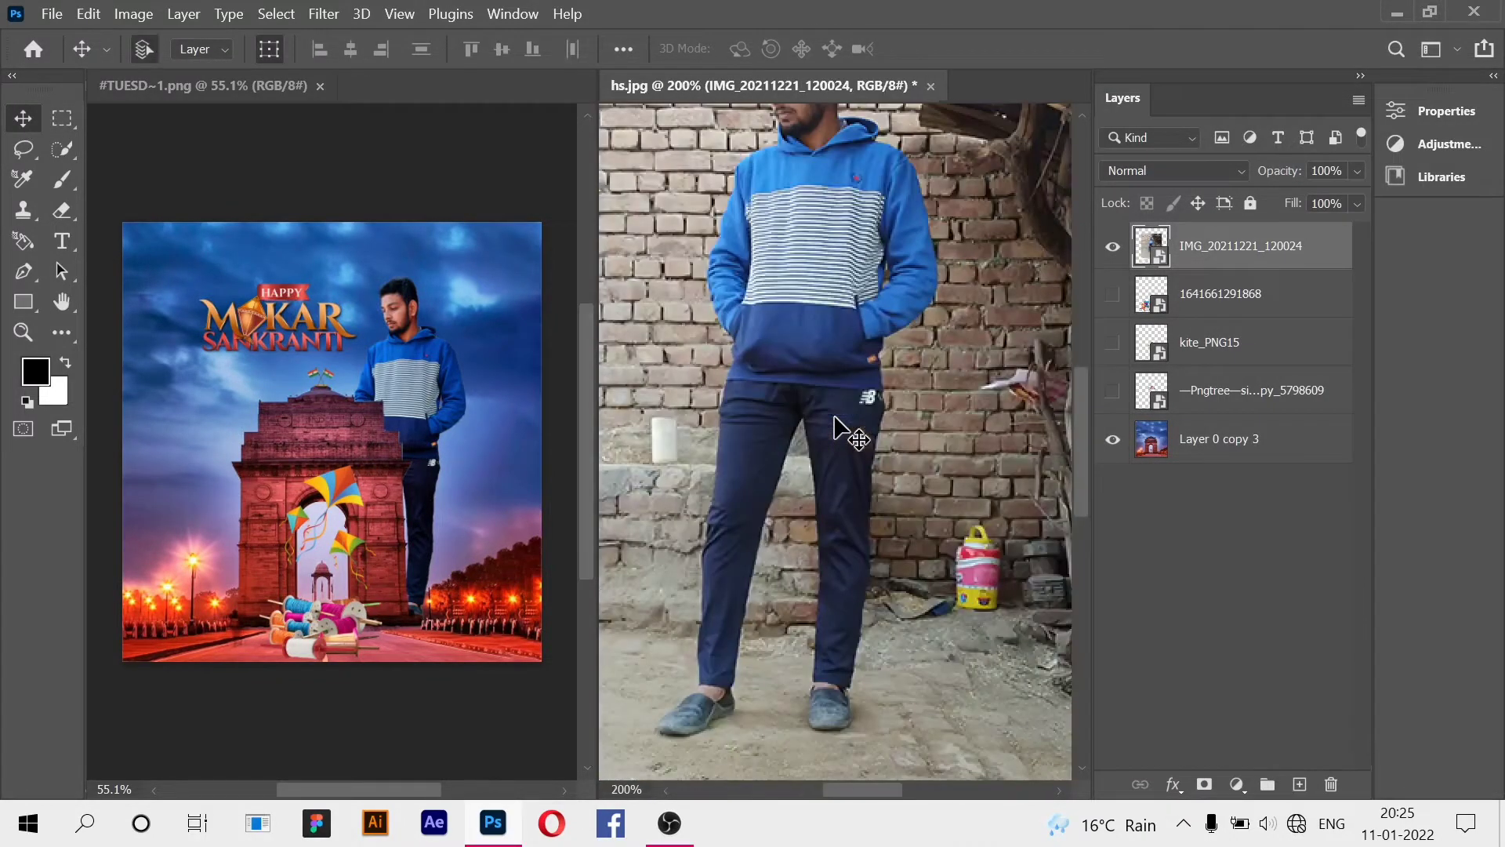
{"action": "scroll", "coordinate": [835, 428], "scroll_direction": "down", "scroll_amount": 3}
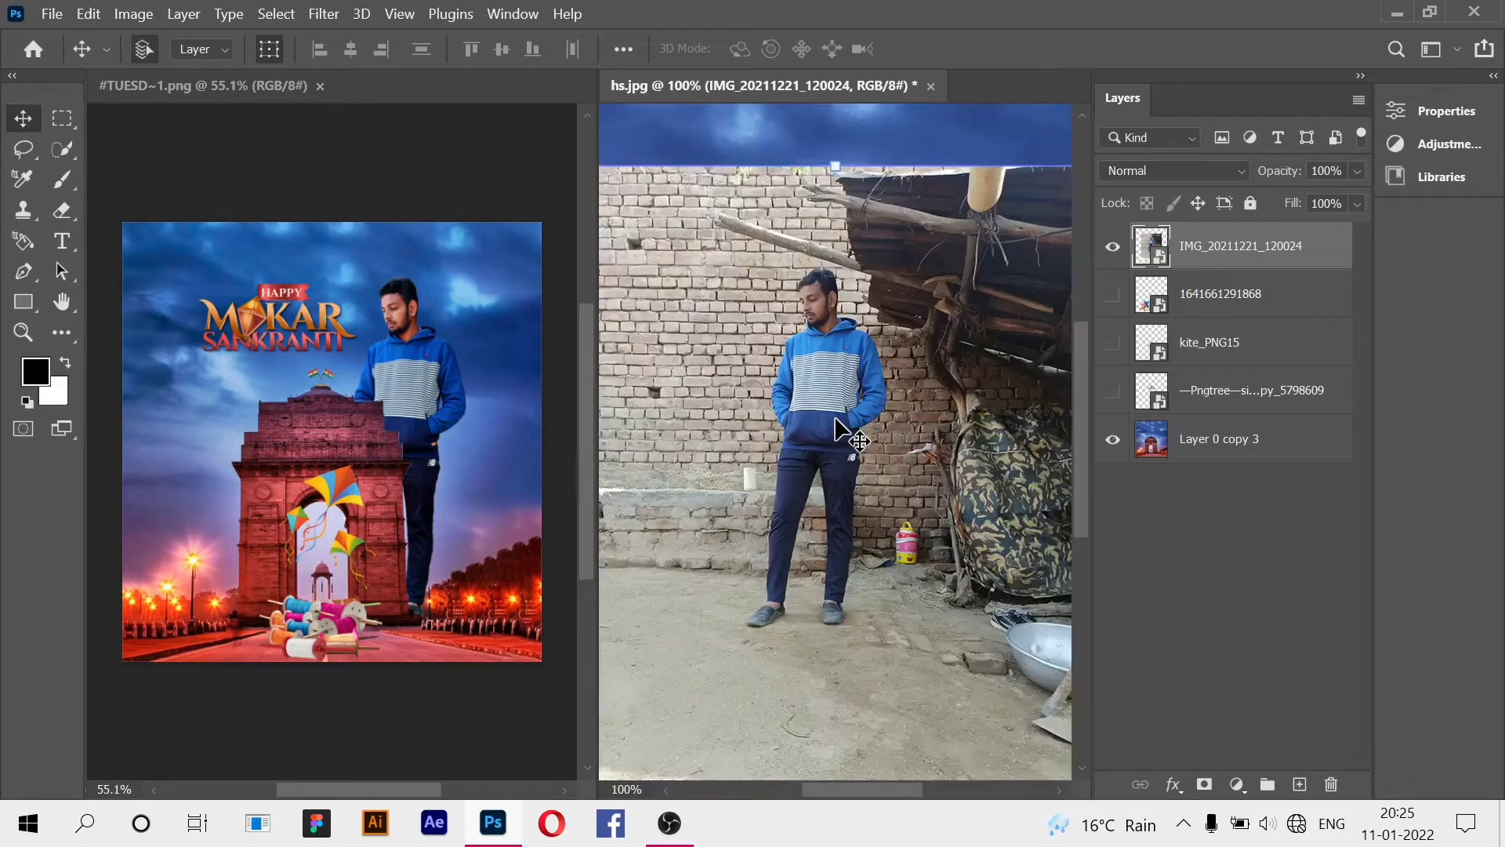
{"action": "scroll", "coordinate": [843, 437], "scroll_direction": "up", "scroll_amount": 2}
{"action": "key", "text": "w"}
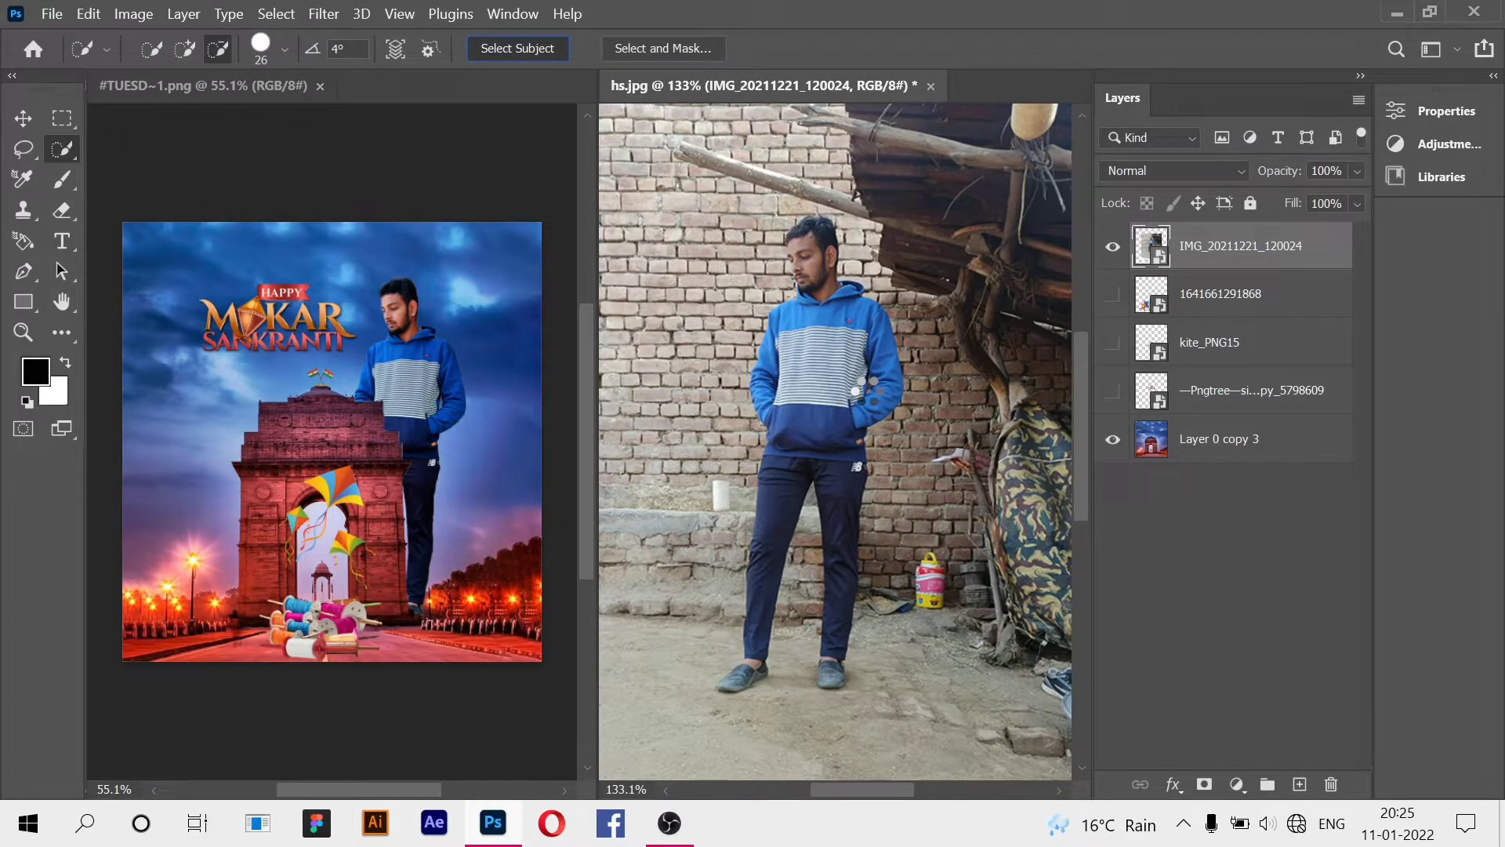
{"action": "left_click", "coordinate": [864, 388]}
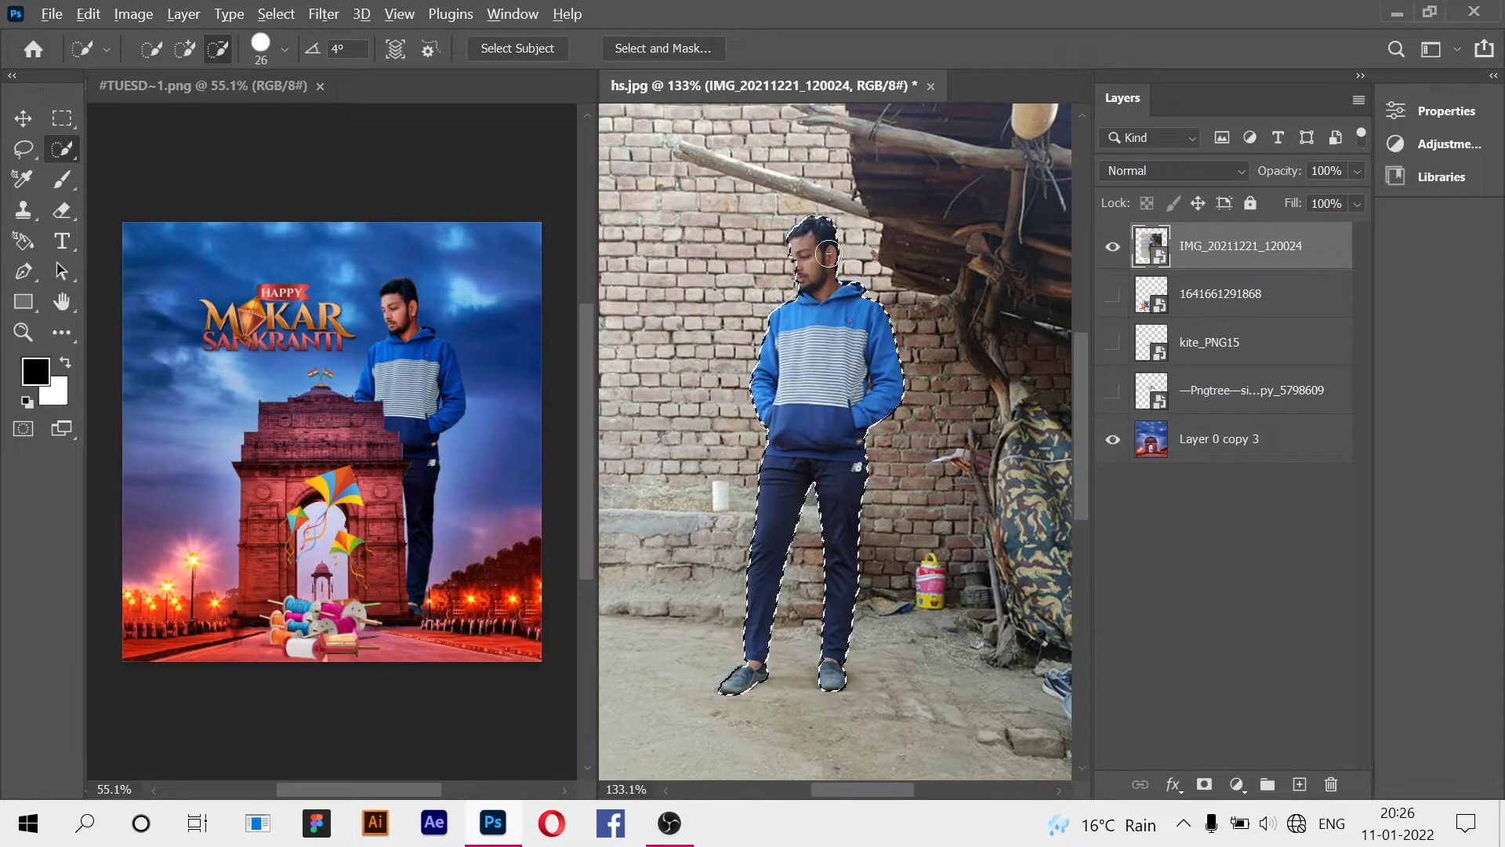
Refine the selection edge along the man's nose and forehead using a 3 px Quick Selection brush.
{"action": "scroll", "coordinate": [828, 252], "scroll_direction": "up", "scroll_amount": 8}
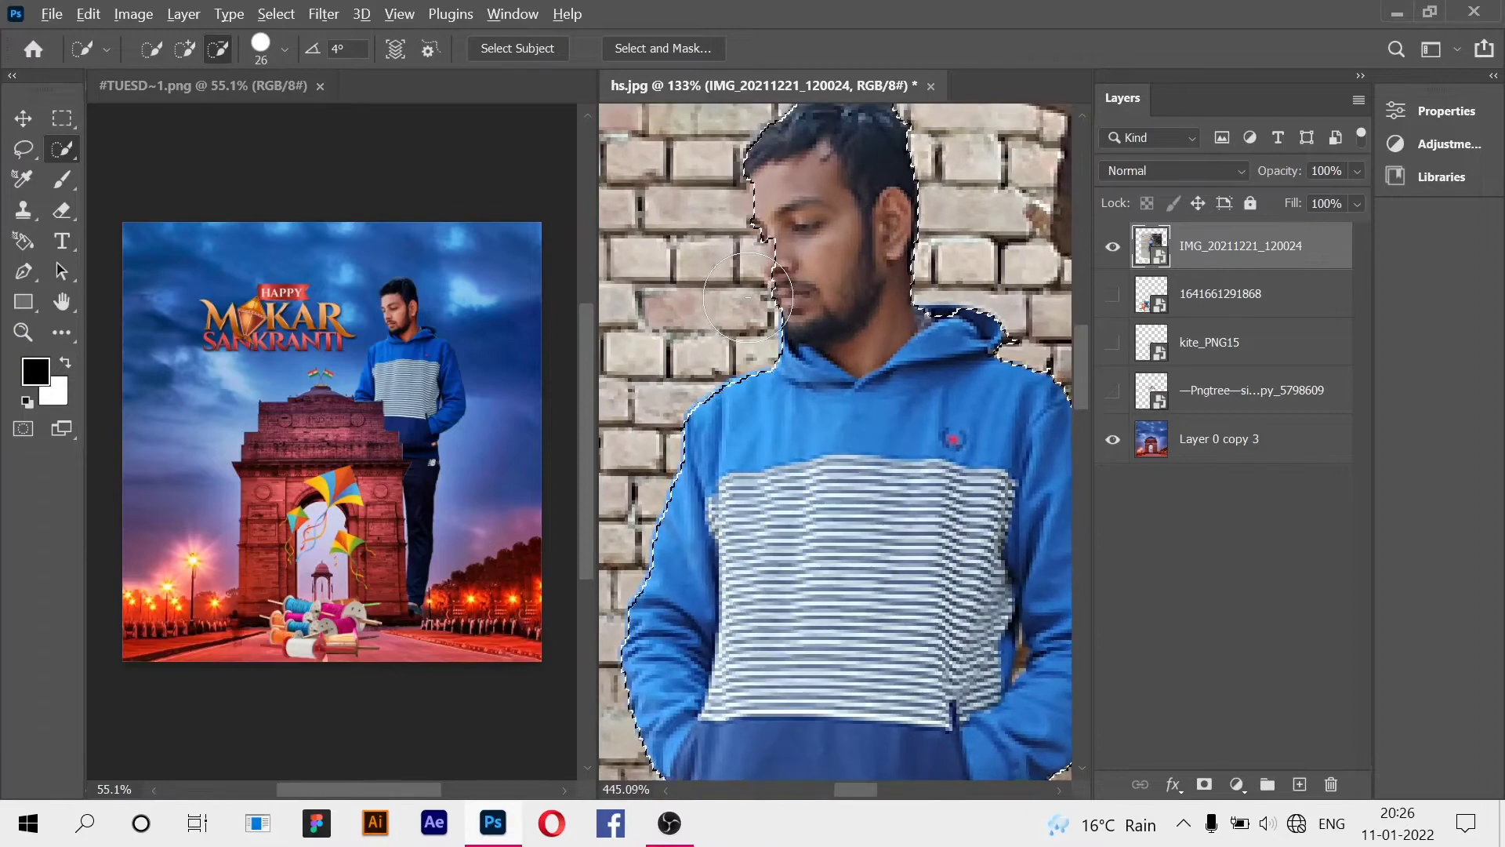
{"action": "scroll", "coordinate": [748, 297], "scroll_direction": "up", "scroll_amount": 2}
{"action": "left_click", "coordinate": [261, 47]}
{"action": "left_click_drag", "start_coordinate": [182, 116], "coordinate": [166, 116]}
{"action": "key", "text": "Return"}
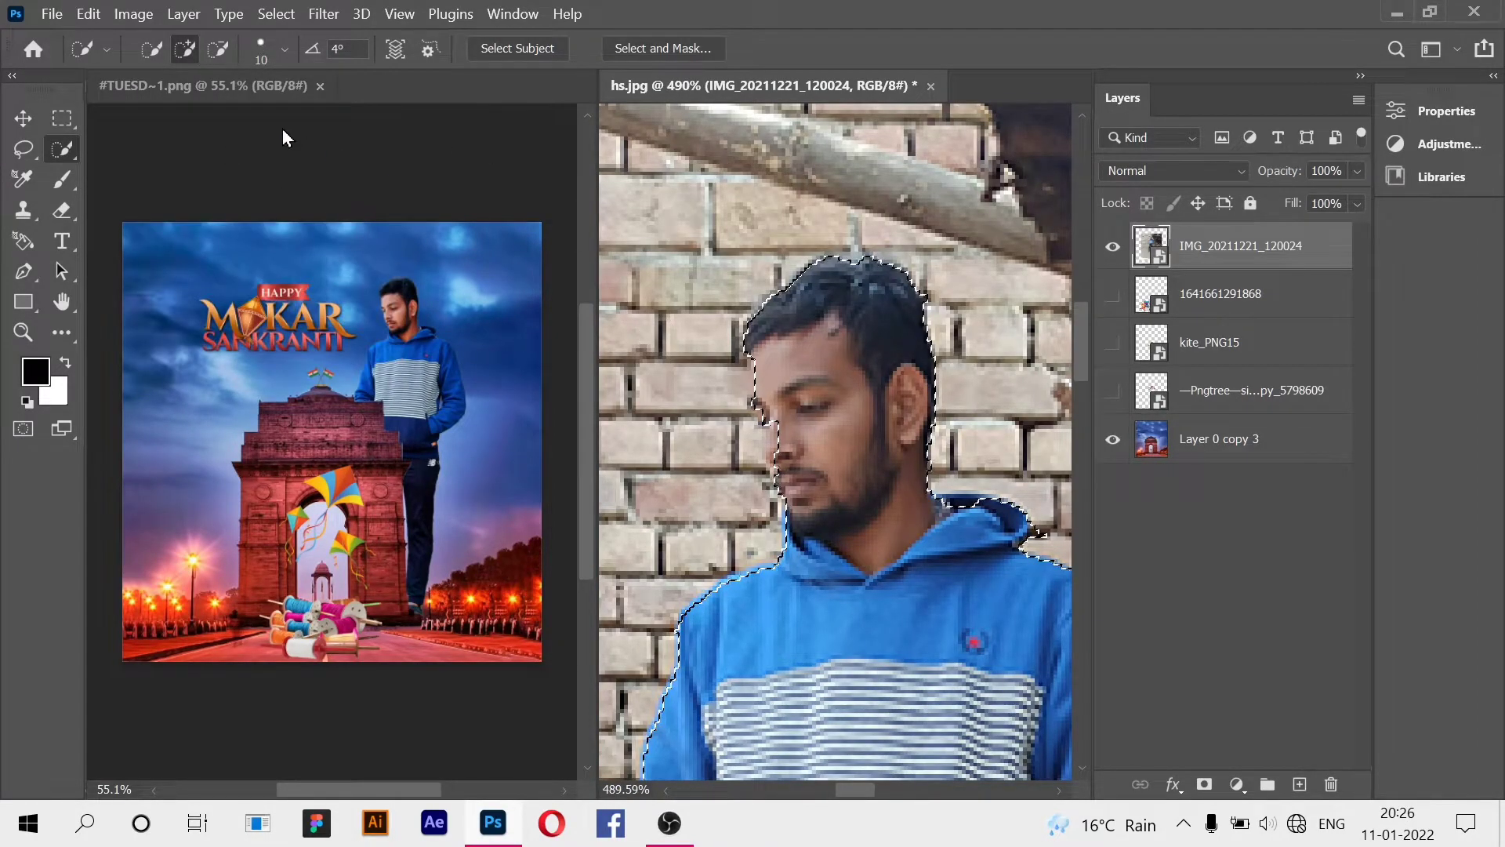
{"action": "left_click", "coordinate": [262, 50]}
{"action": "left_click_drag", "start_coordinate": [165, 116], "coordinate": [156, 116]}
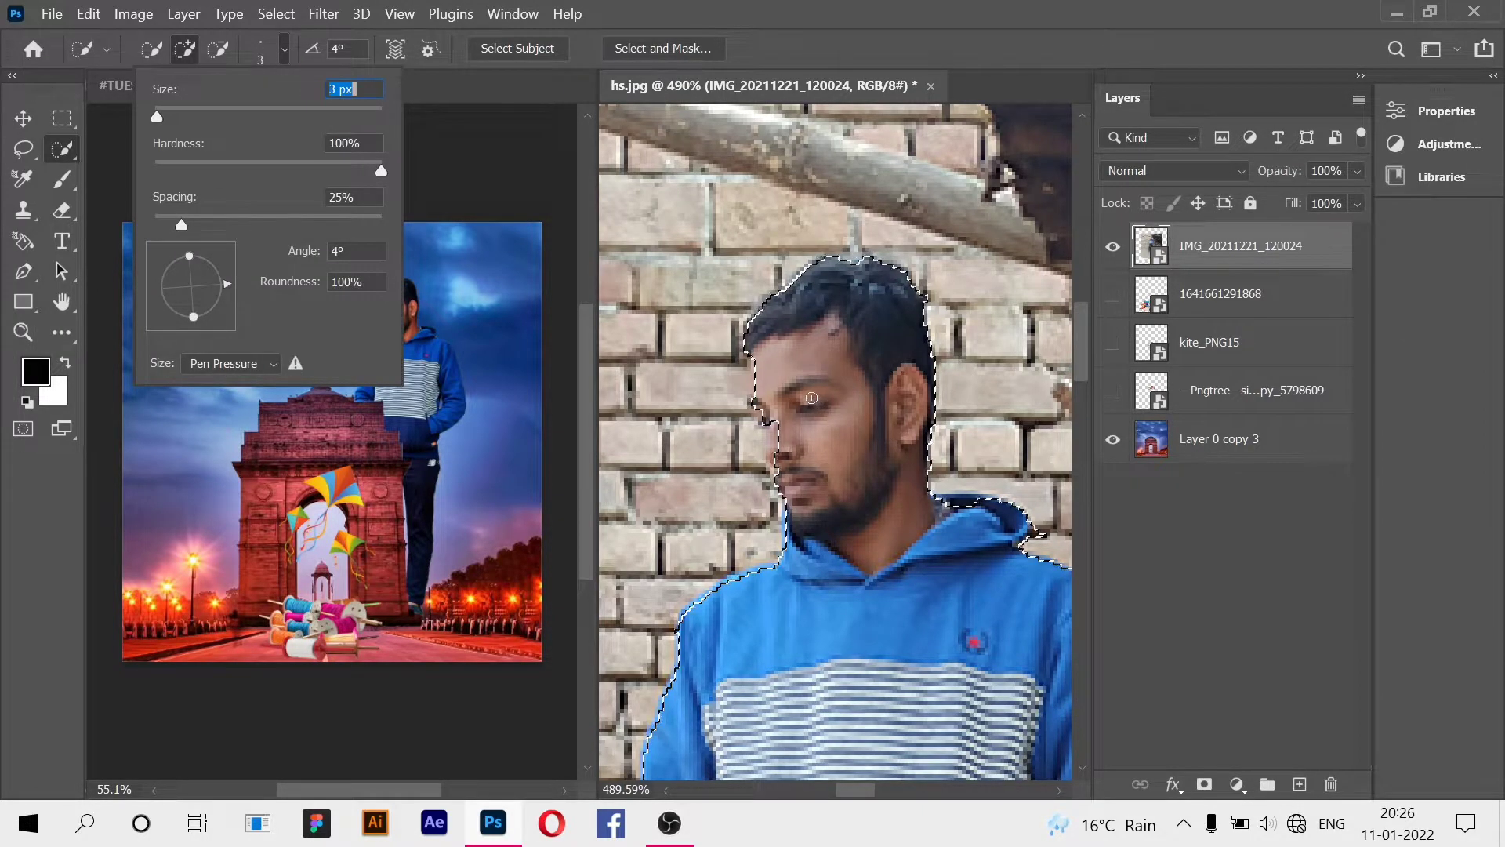
{"action": "key", "text": "Return"}
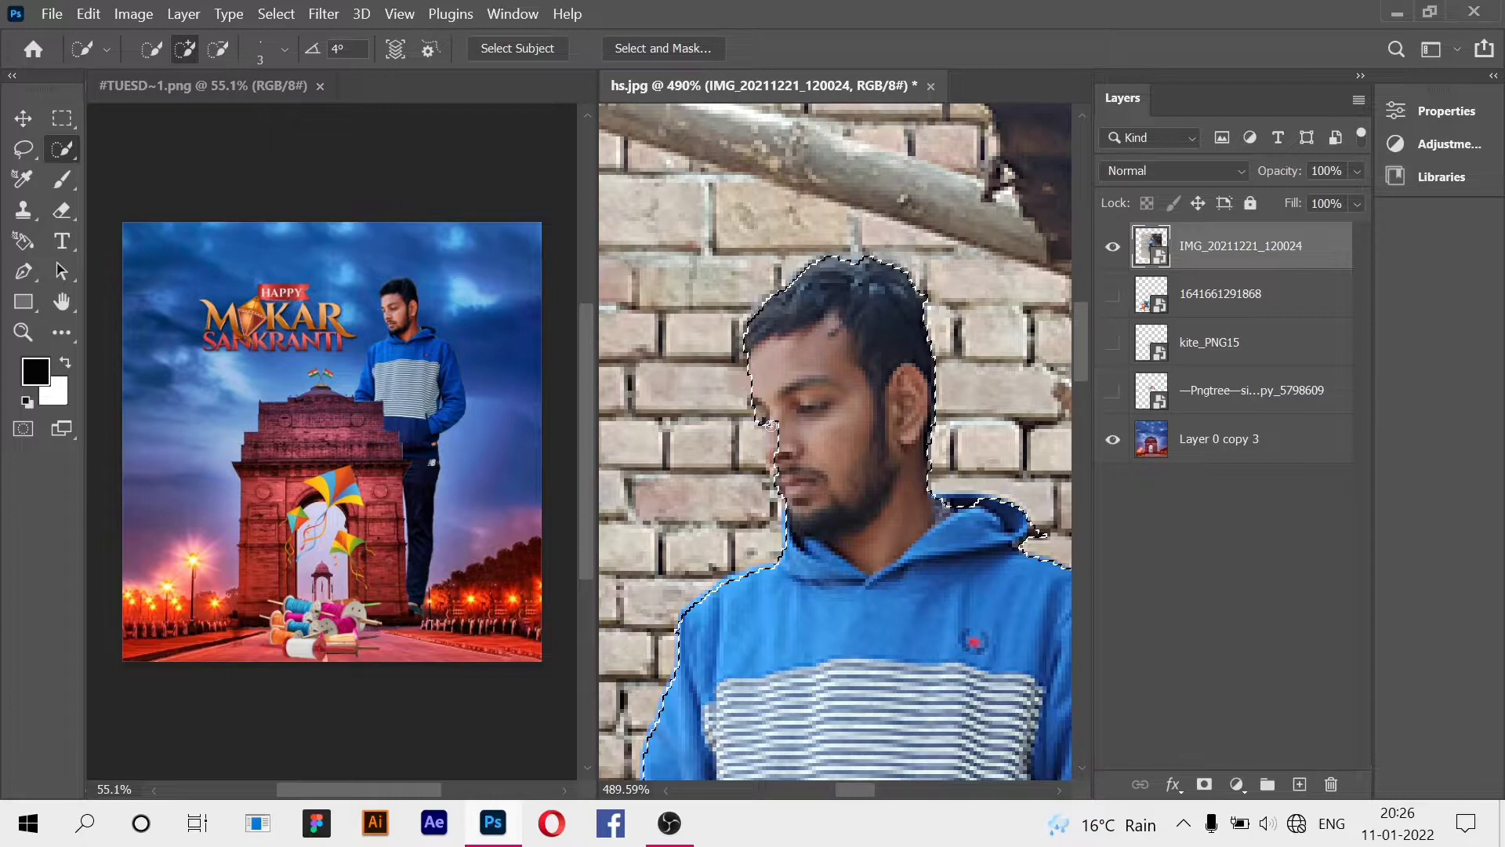
{"action": "left_click", "coordinate": [778, 460]}
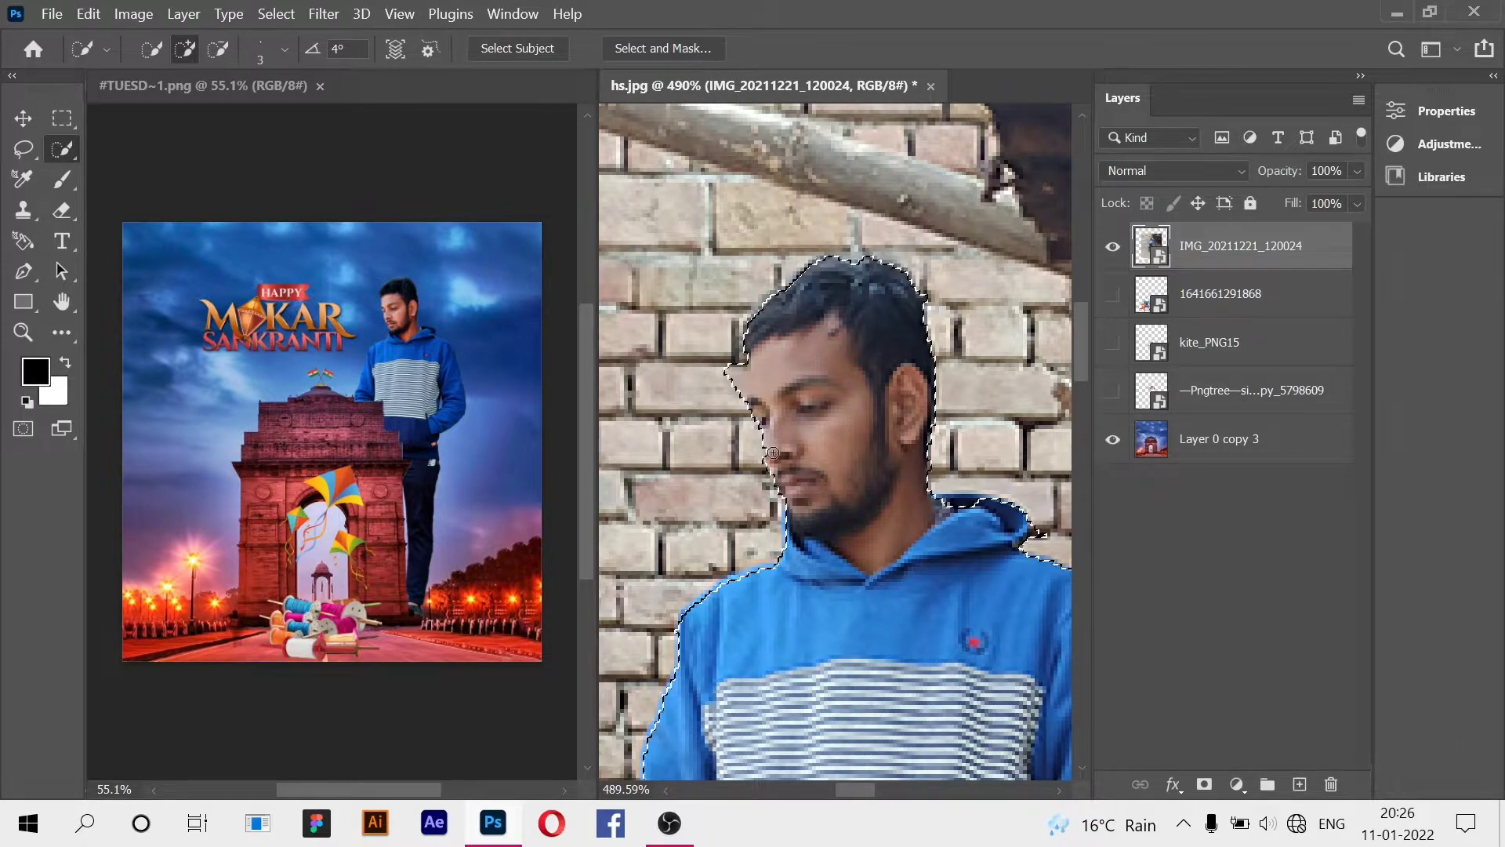
{"action": "key", "text": "alt"}
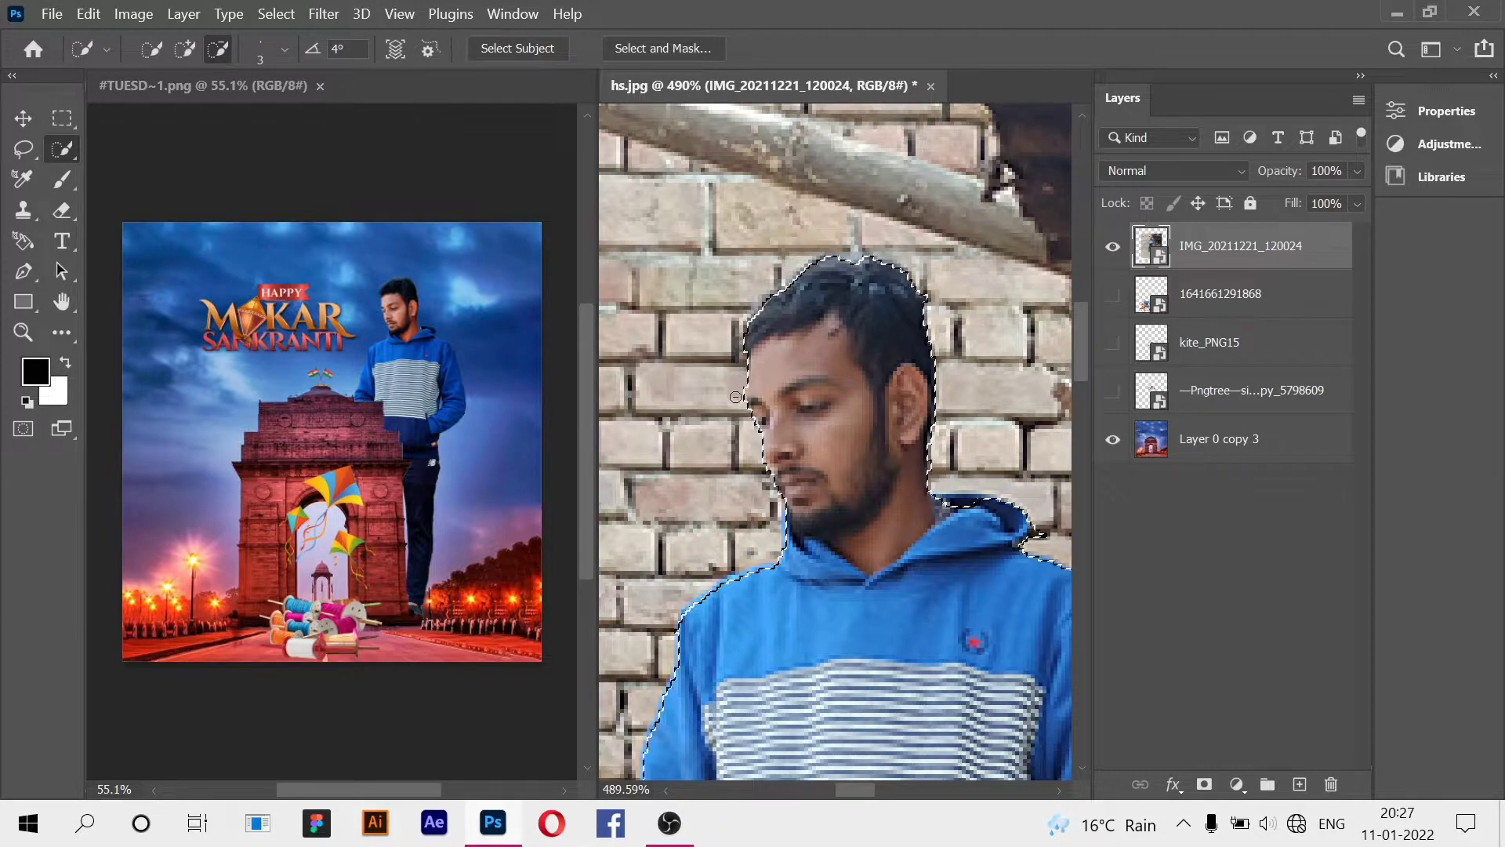
Subtract the excess brick background beside the man's hood from the selection.
{"action": "scroll", "coordinate": [1002, 479], "scroll_direction": "down", "scroll_amount": 1}
{"action": "scroll", "coordinate": [1002, 479], "scroll_direction": "right", "scroll_amount": 4}
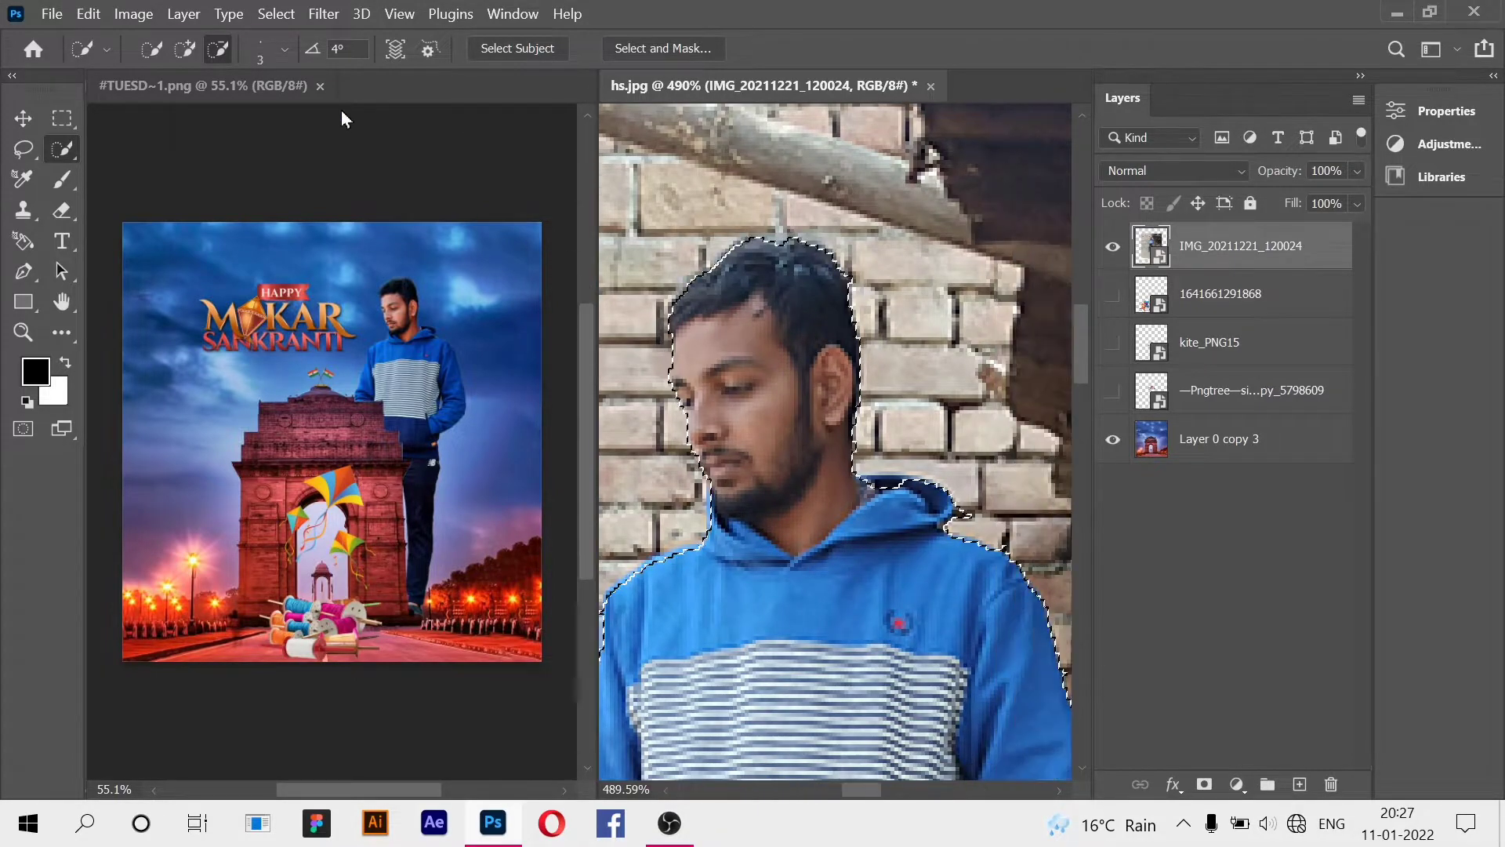
{"action": "key", "text": "alt"}
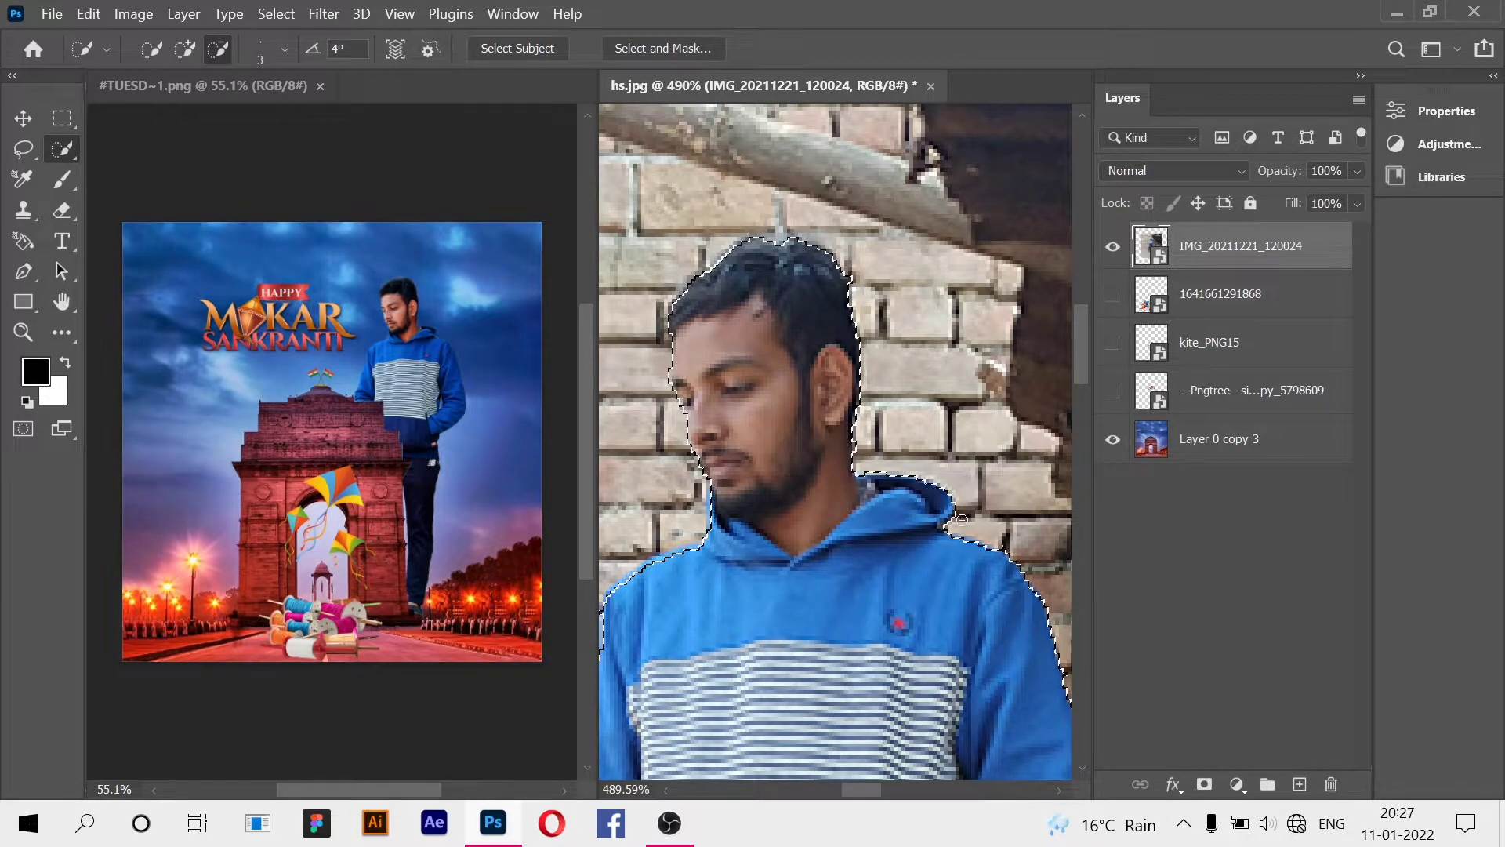
Subtract the small brick gap between the man's torso and bent arm from the selection with a 1 px Quick Selection brush.
{"action": "scroll", "coordinate": [699, 457], "scroll_direction": "up", "scroll_amount": 5}
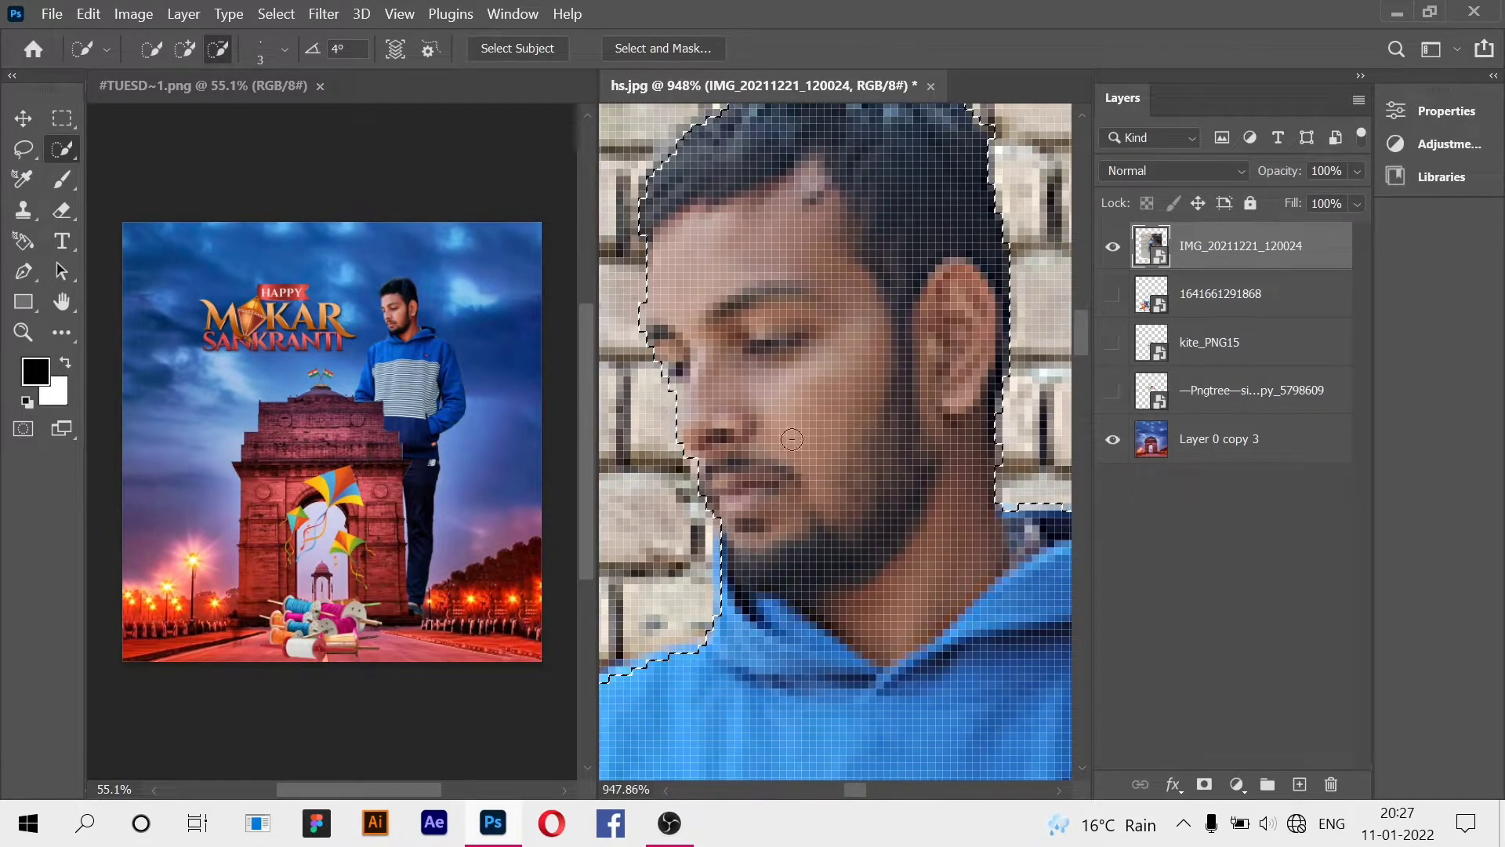
{"action": "scroll", "coordinate": [792, 439], "scroll_direction": "down", "scroll_amount": 4}
{"action": "scroll", "coordinate": [635, 488], "scroll_direction": "down", "scroll_amount": 5}
{"action": "scroll", "coordinate": [769, 500], "scroll_direction": "up", "scroll_amount": 3}
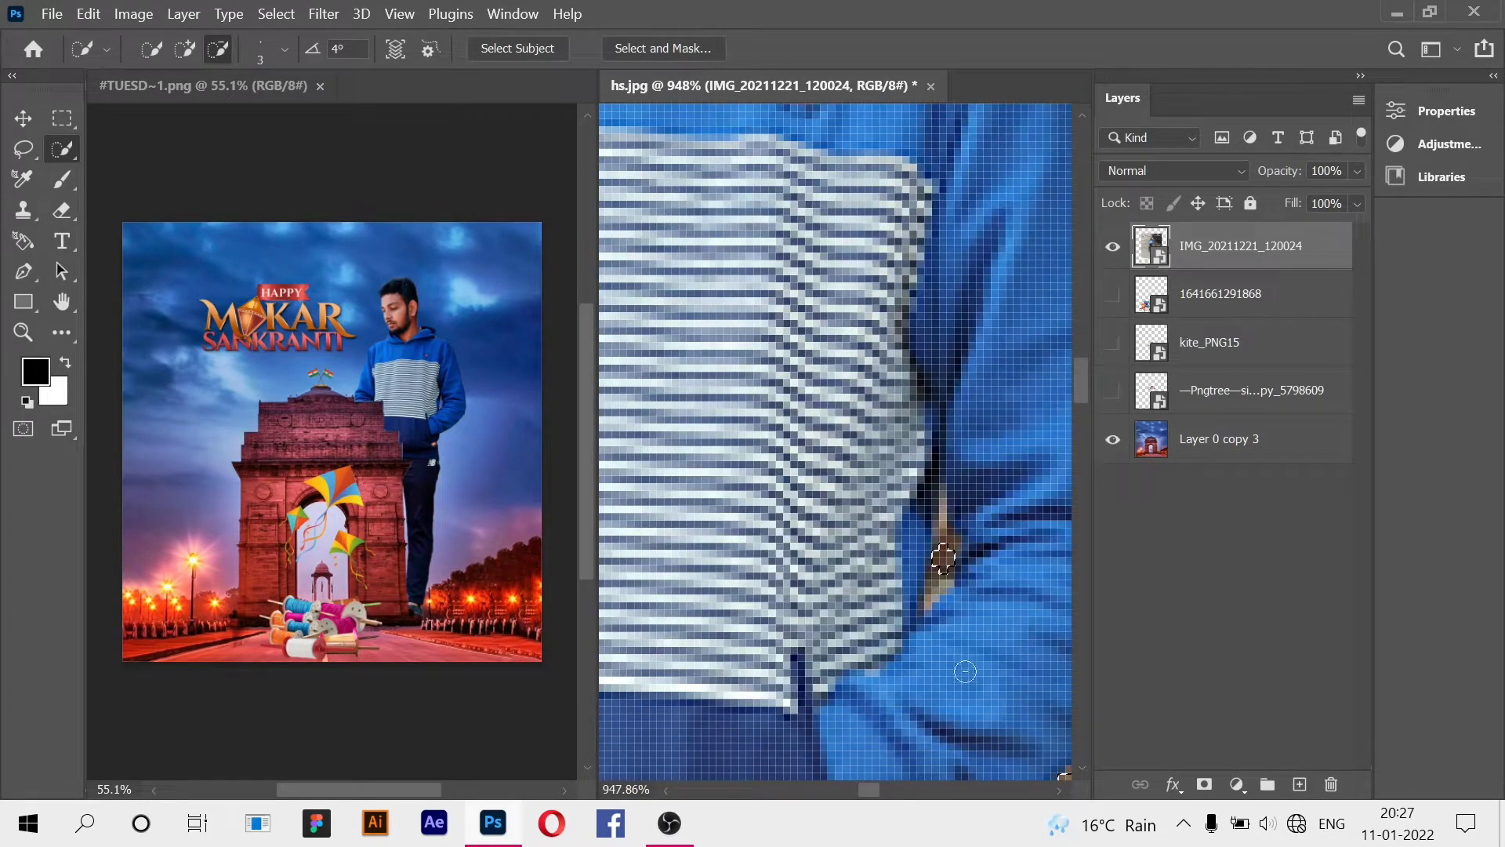
{"action": "left_click", "coordinate": [284, 48]}
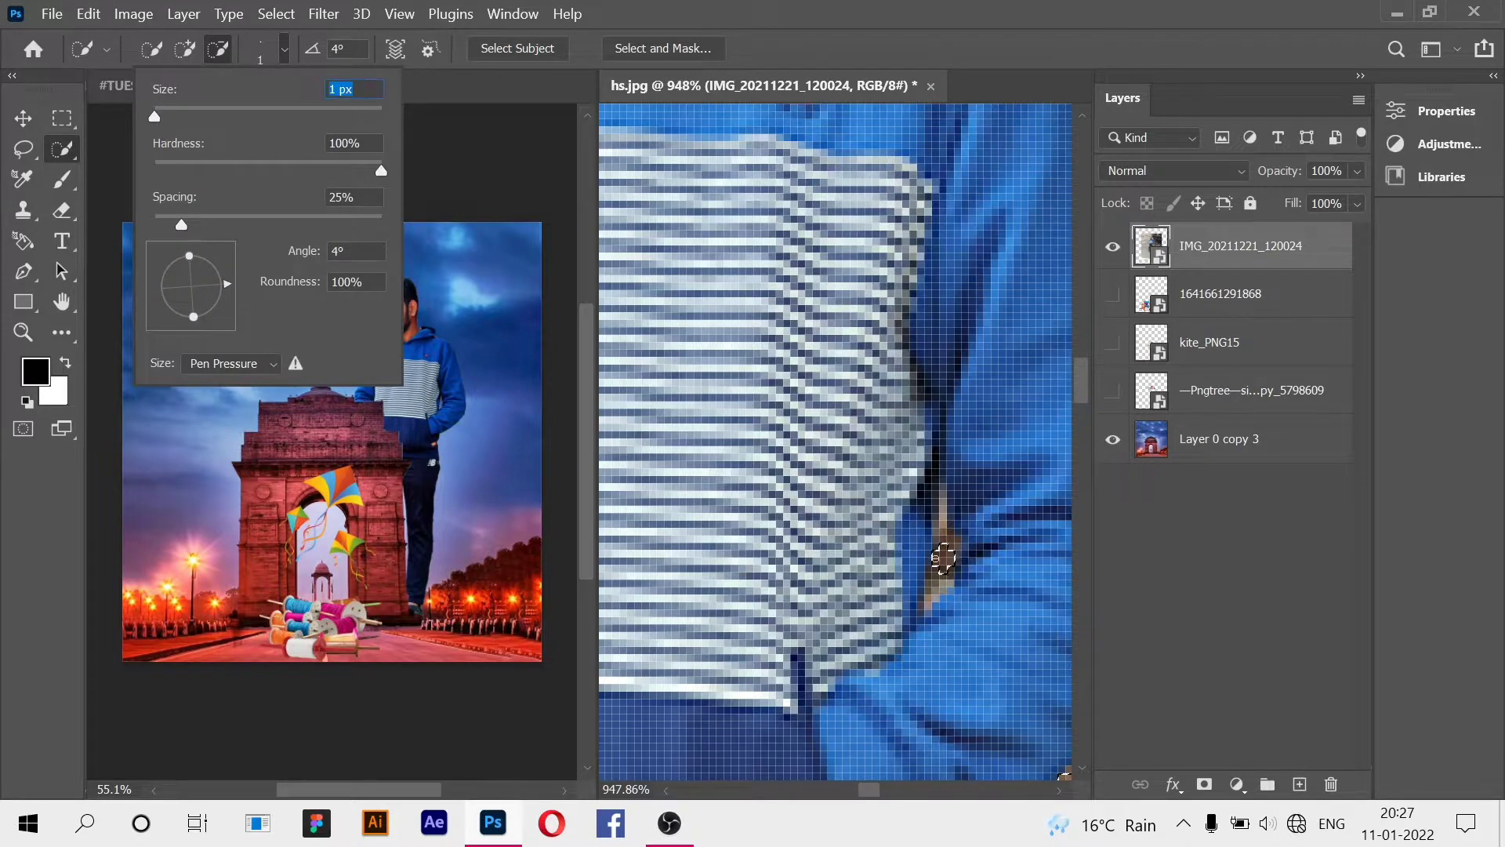
{"action": "key", "text": "Return"}
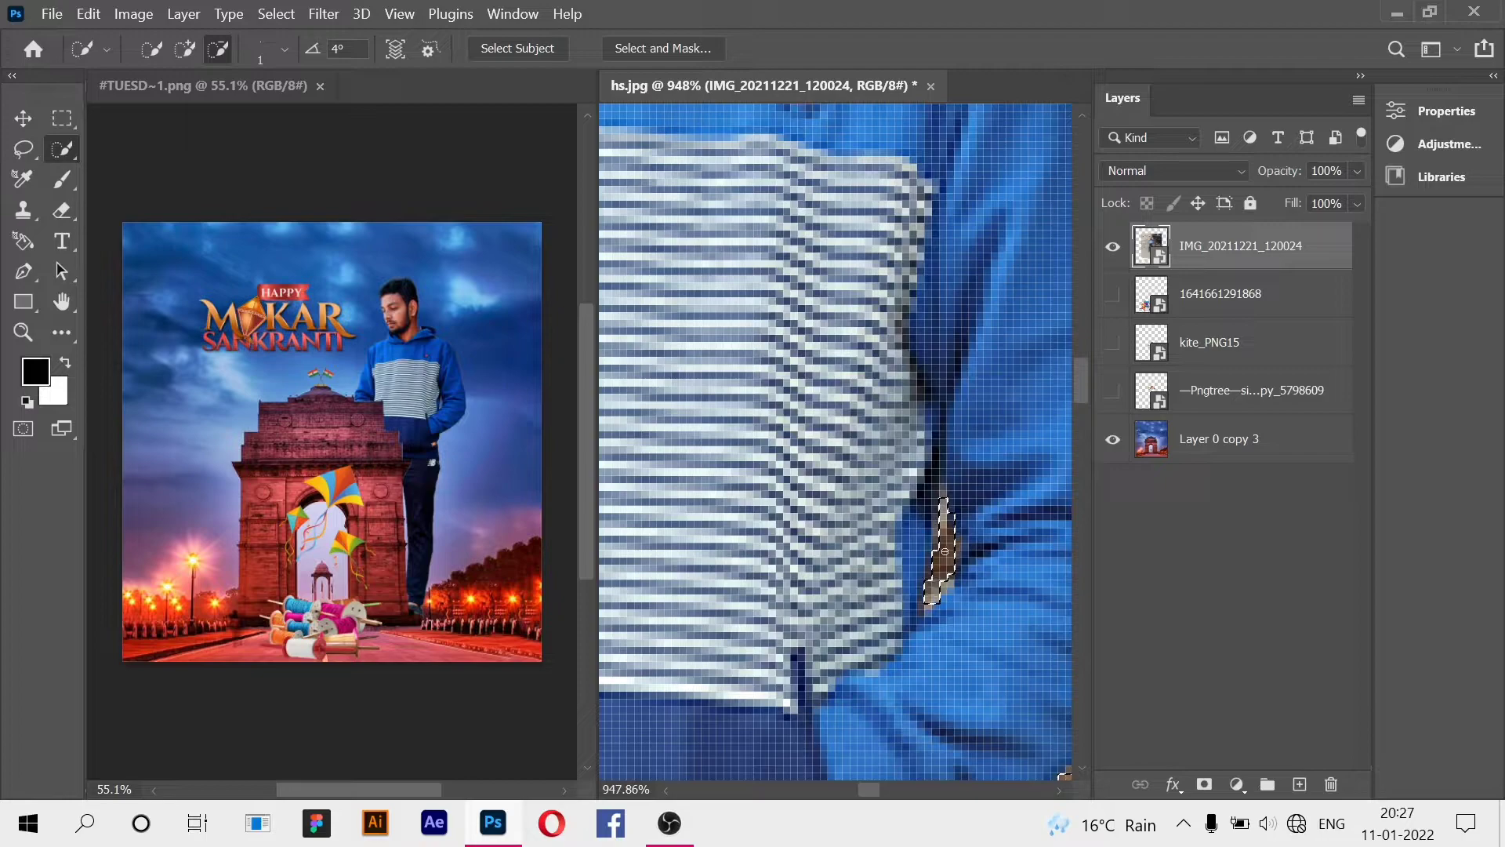
Add the missed toe edge and bare ankle of the man's outward-pointing foot to the selection.
{"action": "scroll", "coordinate": [670, 477], "scroll_direction": "down", "scroll_amount": 6}
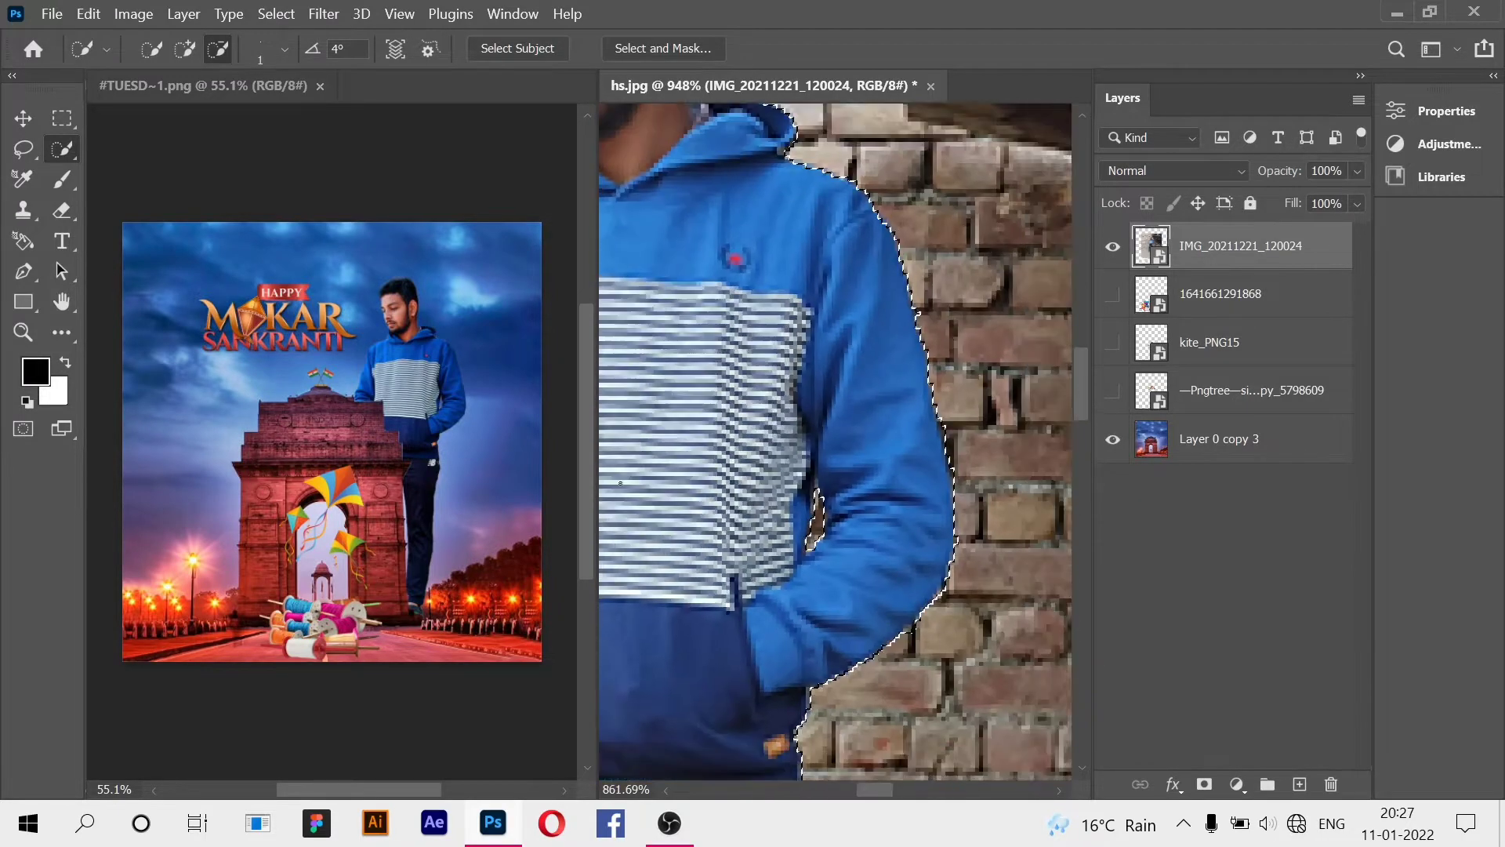
{"action": "scroll", "coordinate": [523, 434], "scroll_direction": "down", "scroll_amount": 5}
{"action": "scroll", "coordinate": [421, 426], "scroll_direction": "up", "scroll_amount": 3}
{"action": "scroll", "coordinate": [421, 425], "scroll_direction": "up", "scroll_amount": 1}
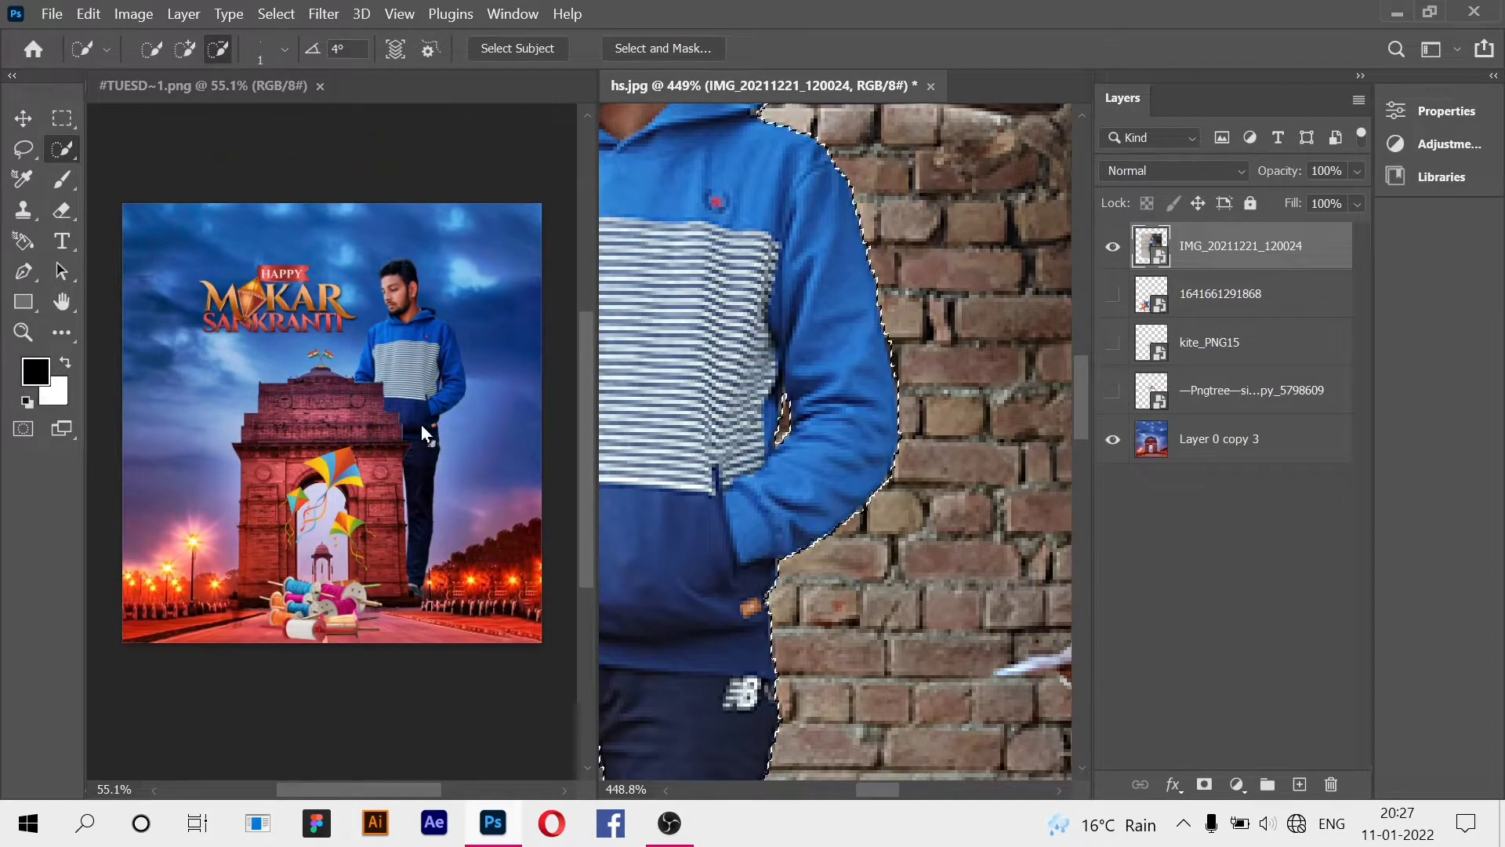
{"action": "scroll", "coordinate": [842, 509], "scroll_direction": "down", "scroll_amount": 2}
{"action": "scroll", "coordinate": [842, 510], "scroll_direction": "left", "scroll_amount": 6}
{"action": "scroll", "coordinate": [843, 510], "scroll_direction": "left", "scroll_amount": 1}
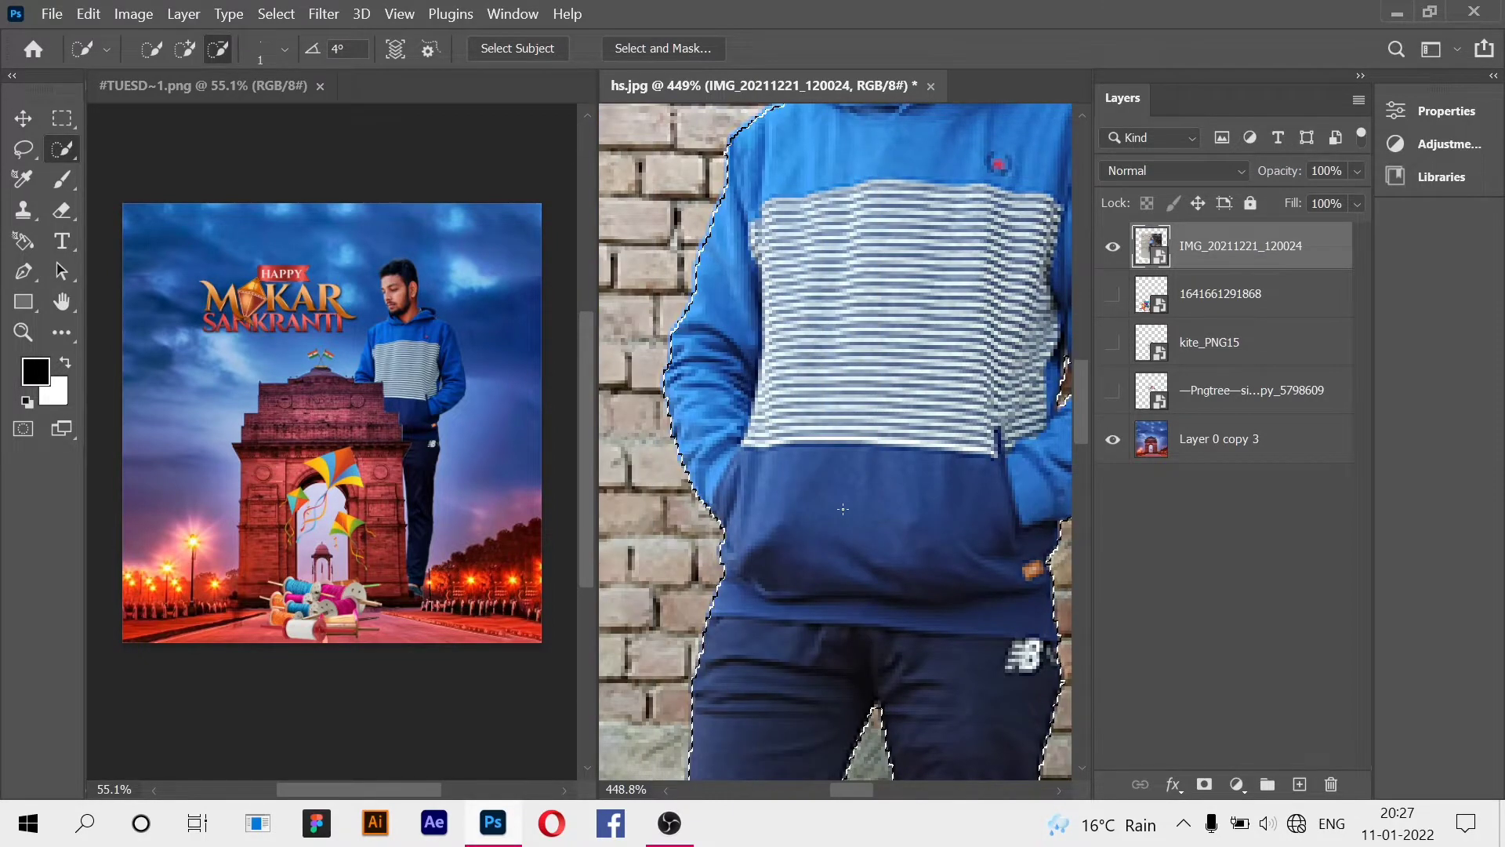
{"action": "scroll", "coordinate": [842, 513], "scroll_direction": "down", "scroll_amount": 8}
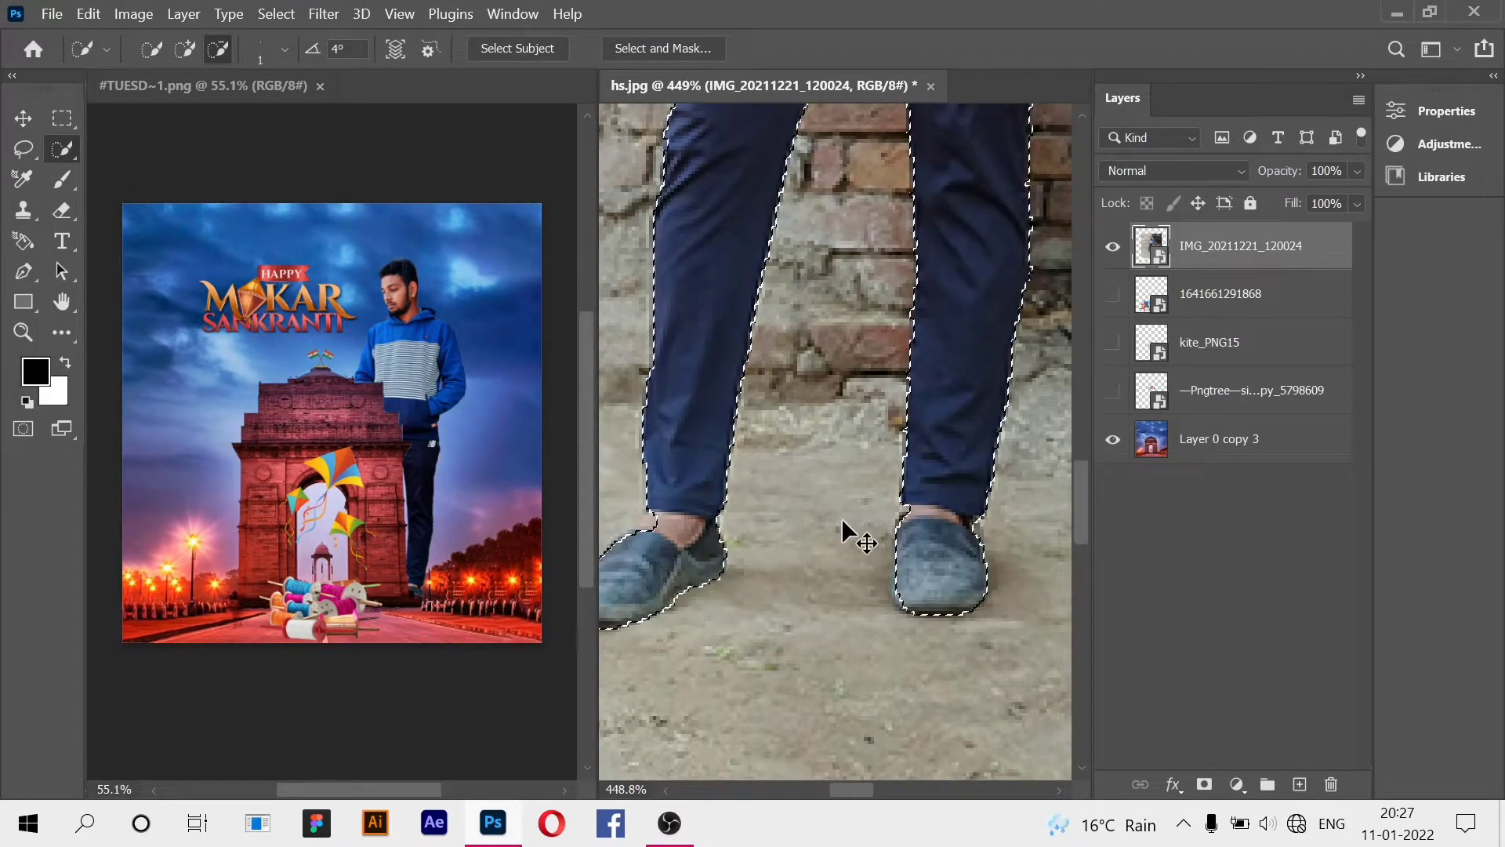
{"action": "scroll", "coordinate": [843, 519], "scroll_direction": "left", "scroll_amount": 2}
{"action": "scroll", "coordinate": [696, 570], "scroll_direction": "up", "scroll_amount": 6}
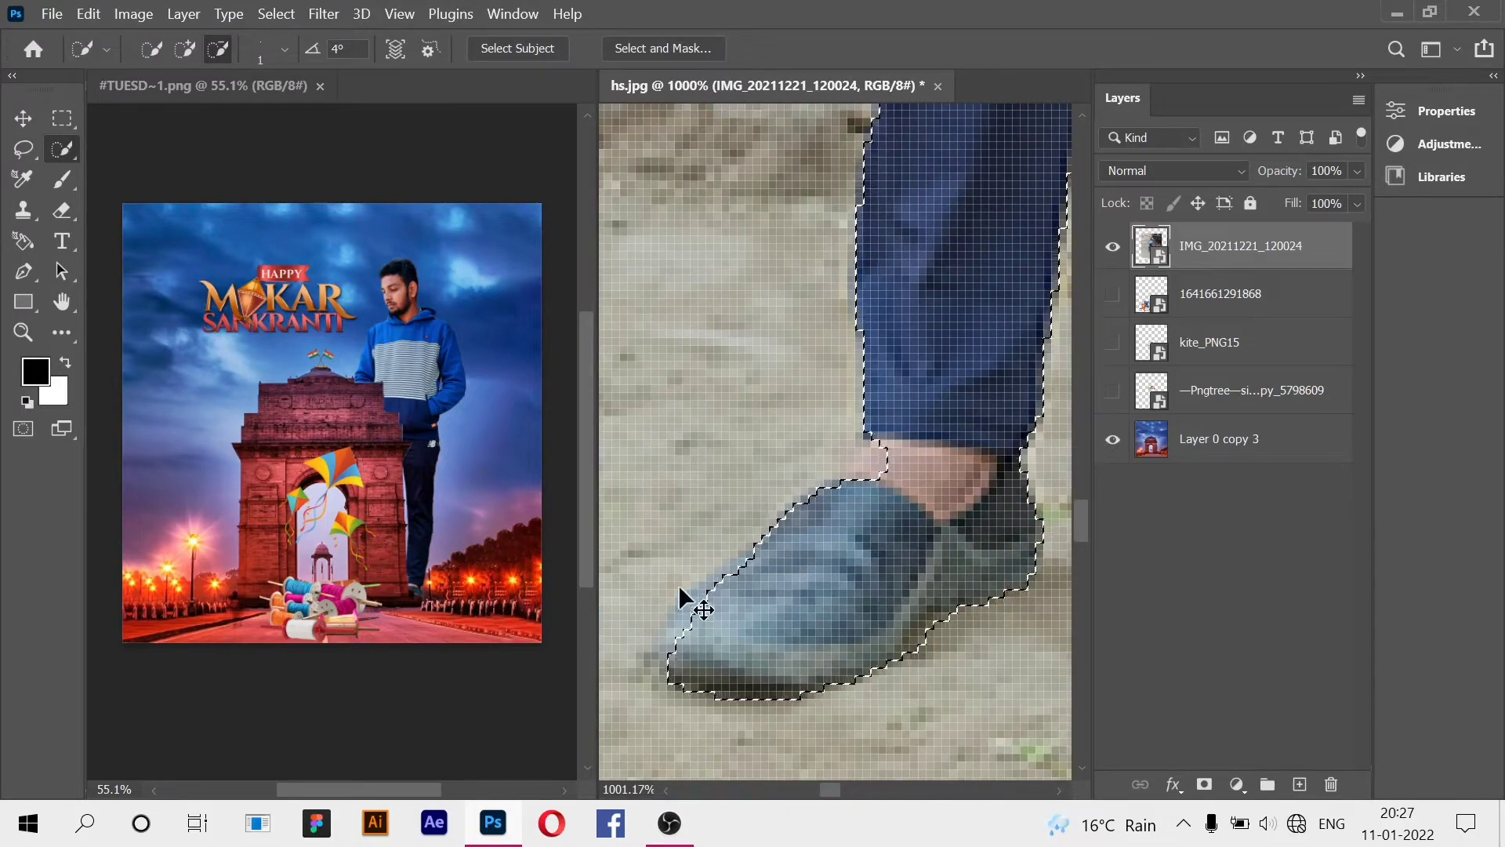
{"action": "left_click", "coordinate": [185, 49]}
{"action": "left_click", "coordinate": [688, 623]}
{"action": "left_click", "coordinate": [691, 607]}
{"action": "left_click", "coordinate": [756, 565]}
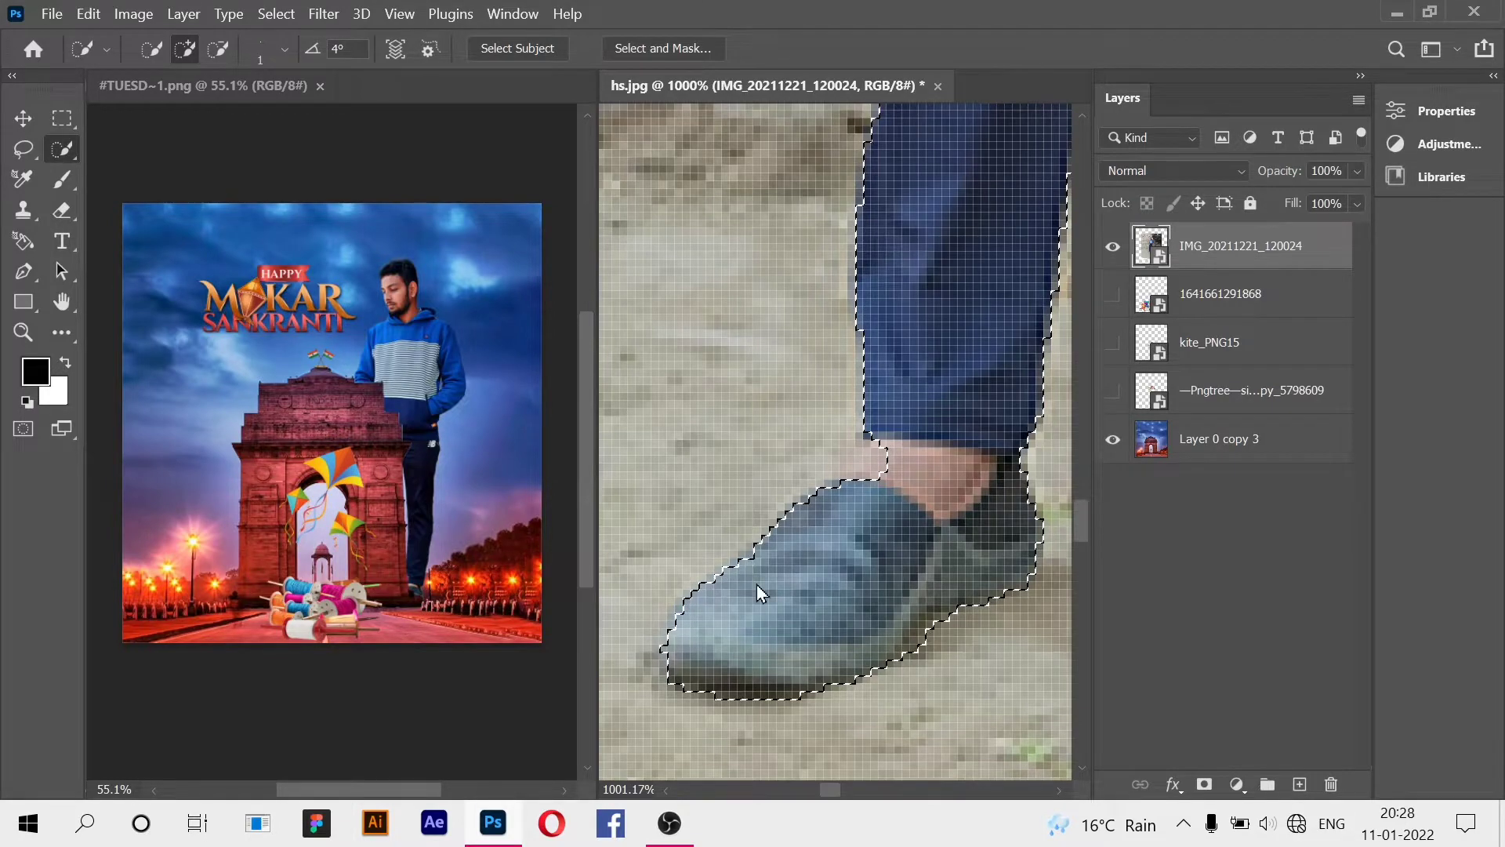
{"action": "left_click", "coordinate": [869, 451]}
{"action": "left_click", "coordinate": [860, 464]}
{"action": "left_click", "coordinate": [276, 13]}
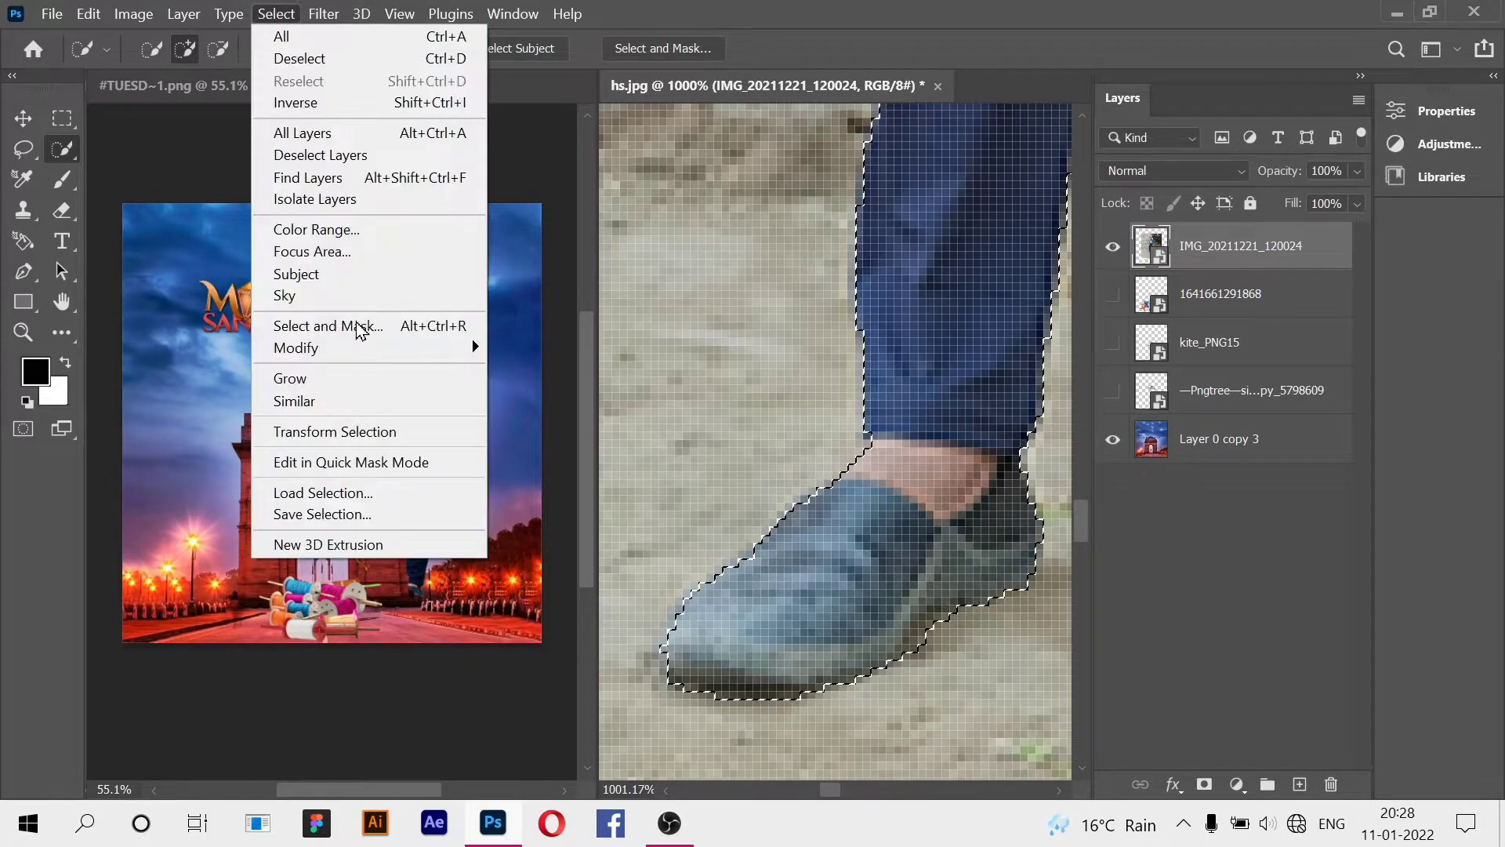
{"action": "left_click", "coordinate": [383, 326], "text": "shift"}
{"action": "key", "text": "ctrl+minus"}
{"action": "key", "text": "ctrl+minus"}
{"action": "key", "text": "ctrl+minus"}
{"action": "key", "text": "ctrl+minus"}
{"action": "key", "text": "ctrl+minus"}
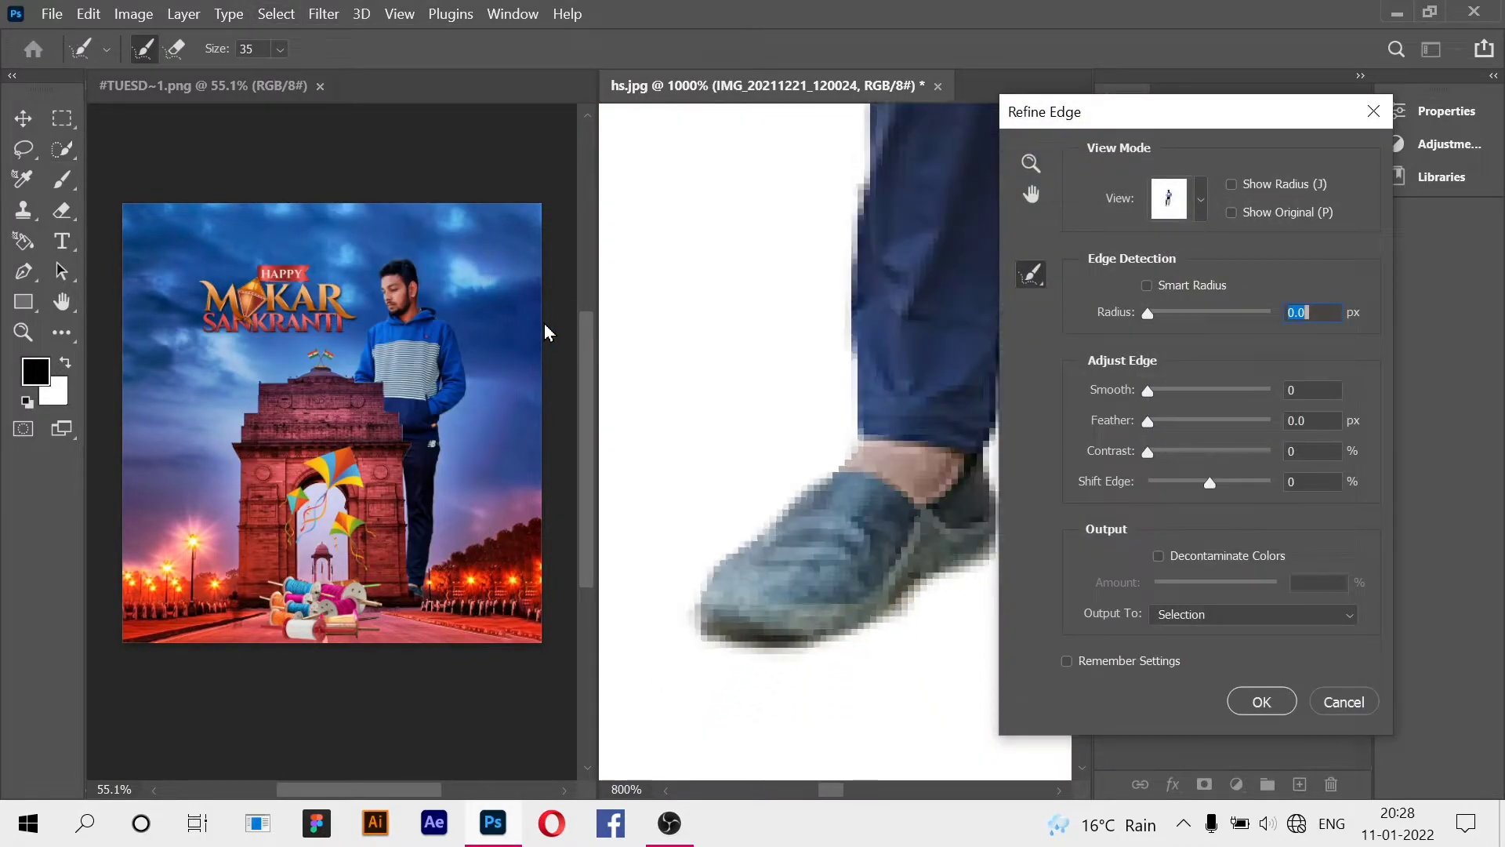
{"action": "key", "text": "ctrl+minus"}
{"action": "key", "text": "ctrl+minus"}
{"action": "key", "text": "ctrl+minus"}
{"action": "key", "text": "ctrl+minus"}
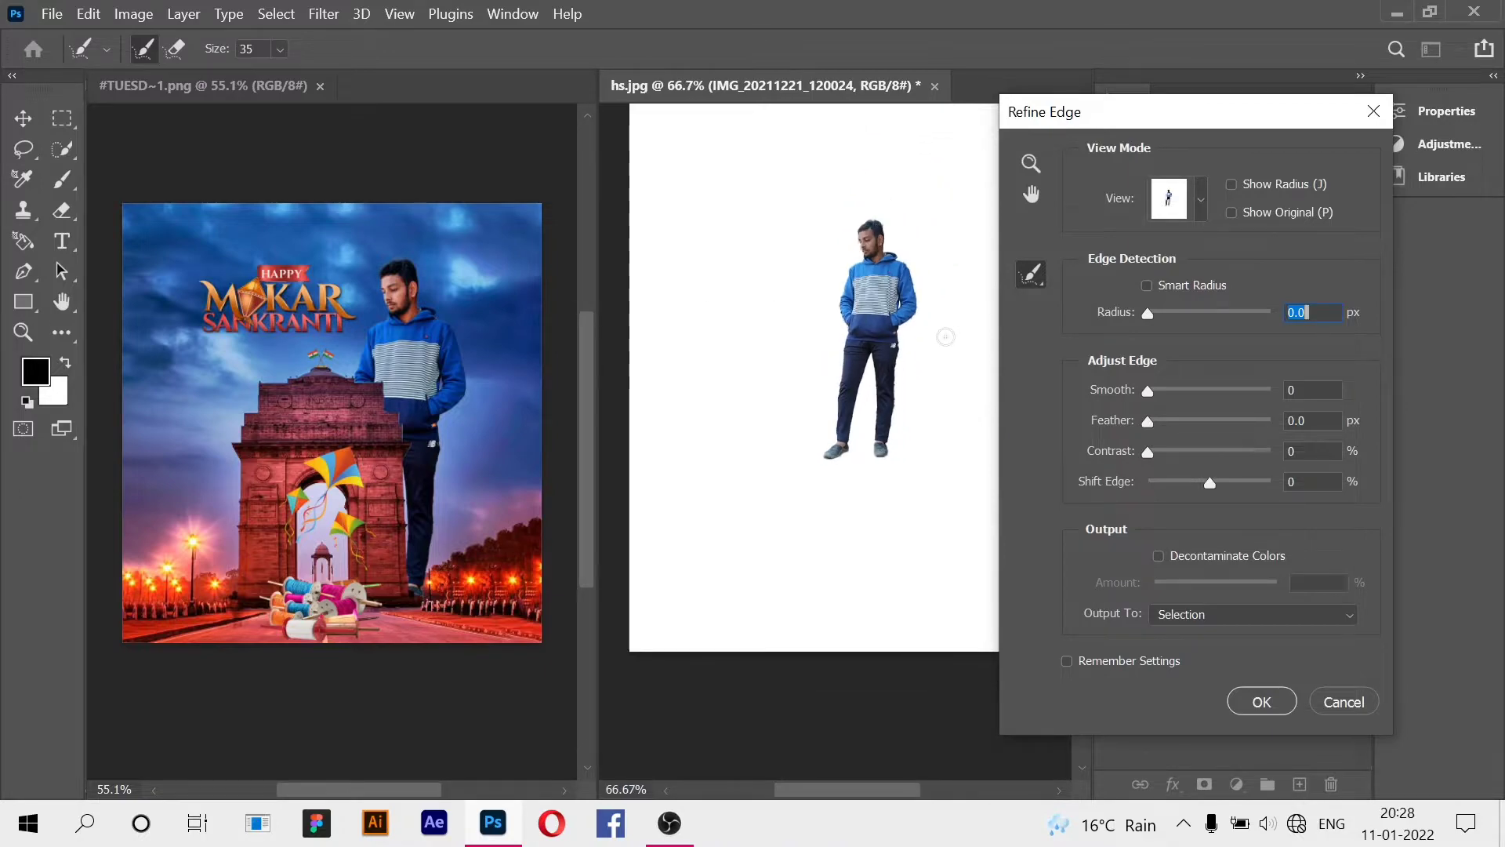
{"action": "key", "text": "ctrl+plus"}
{"action": "key", "text": "ctrl+plus"}
{"action": "key", "text": "ctrl+plus"}
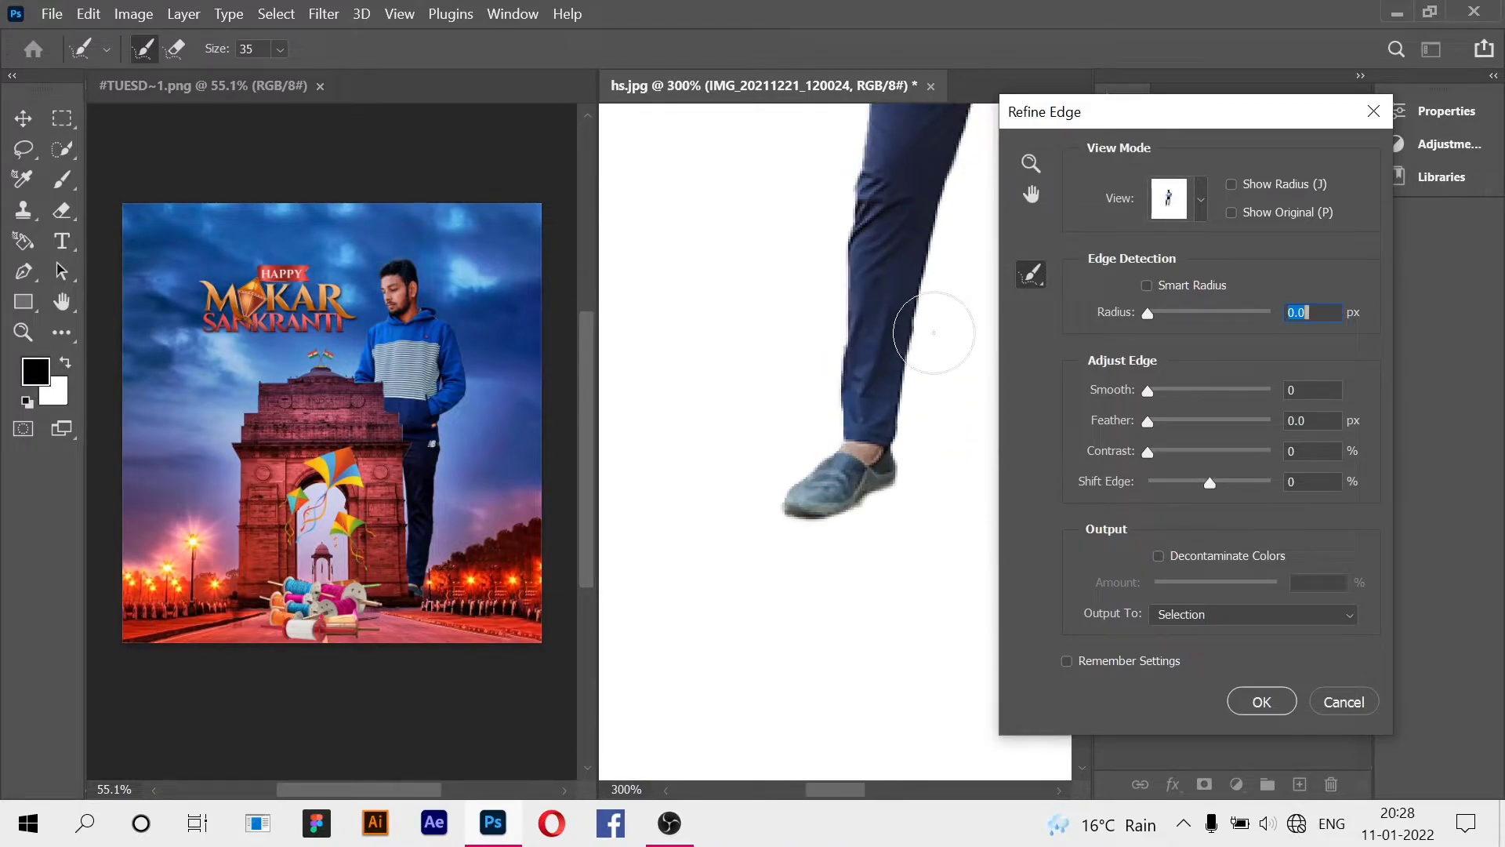
{"action": "mouse_move", "coordinate": [858, 791]}
{"action": "left_mouse_down"}
{"action": "mouse_move", "coordinate": [873, 794]}
{"action": "mouse_move", "coordinate": [840, 792]}
{"action": "left_mouse_up"}
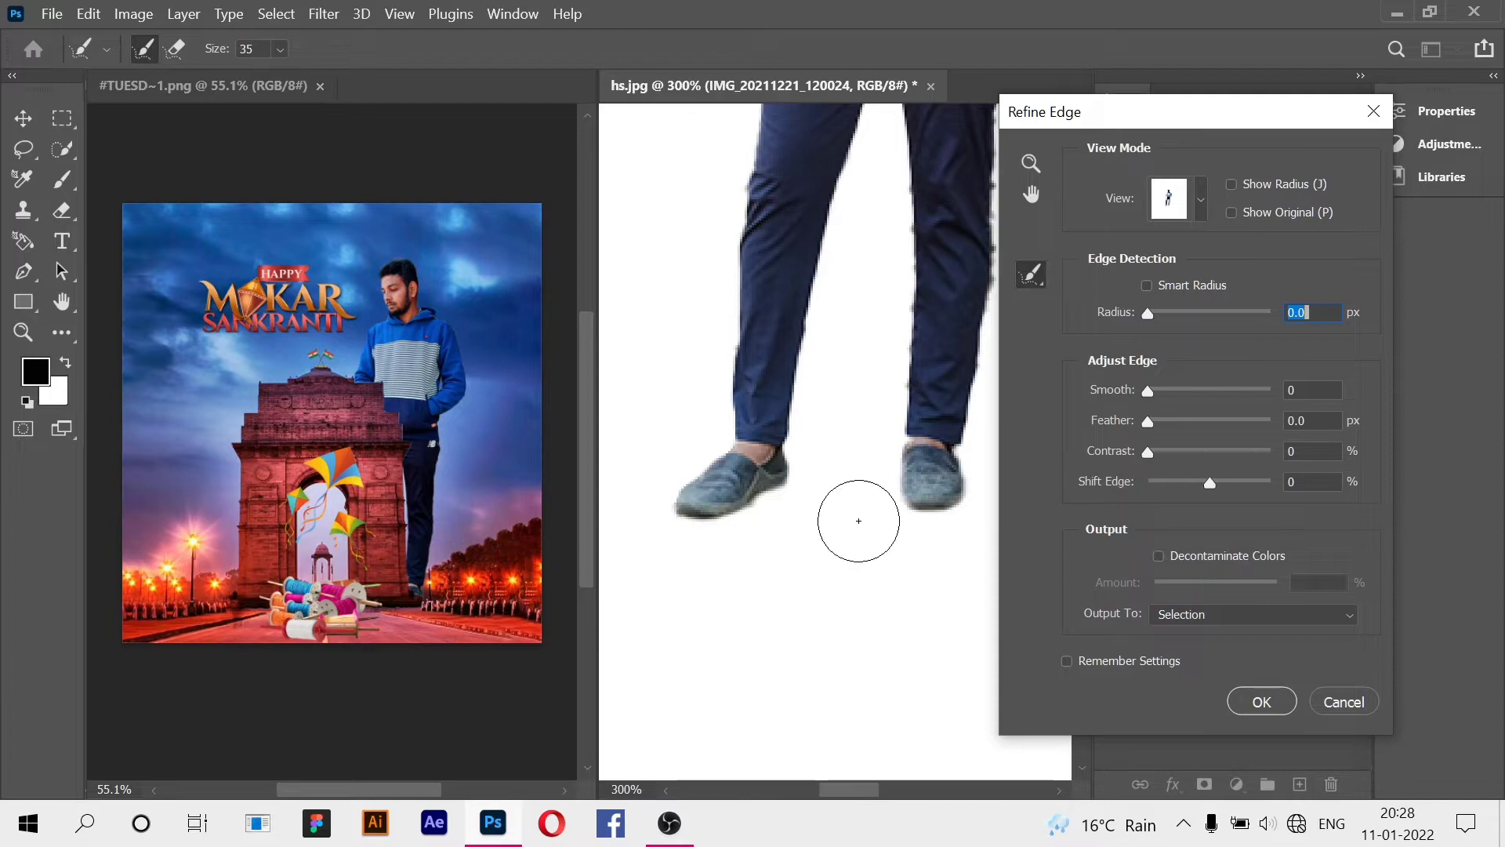
{"action": "left_click_drag", "start_coordinate": [1157, 114], "coordinate": [1291, 108]}
{"action": "left_click_drag", "start_coordinate": [1082, 510], "coordinate": [1079, 380]}
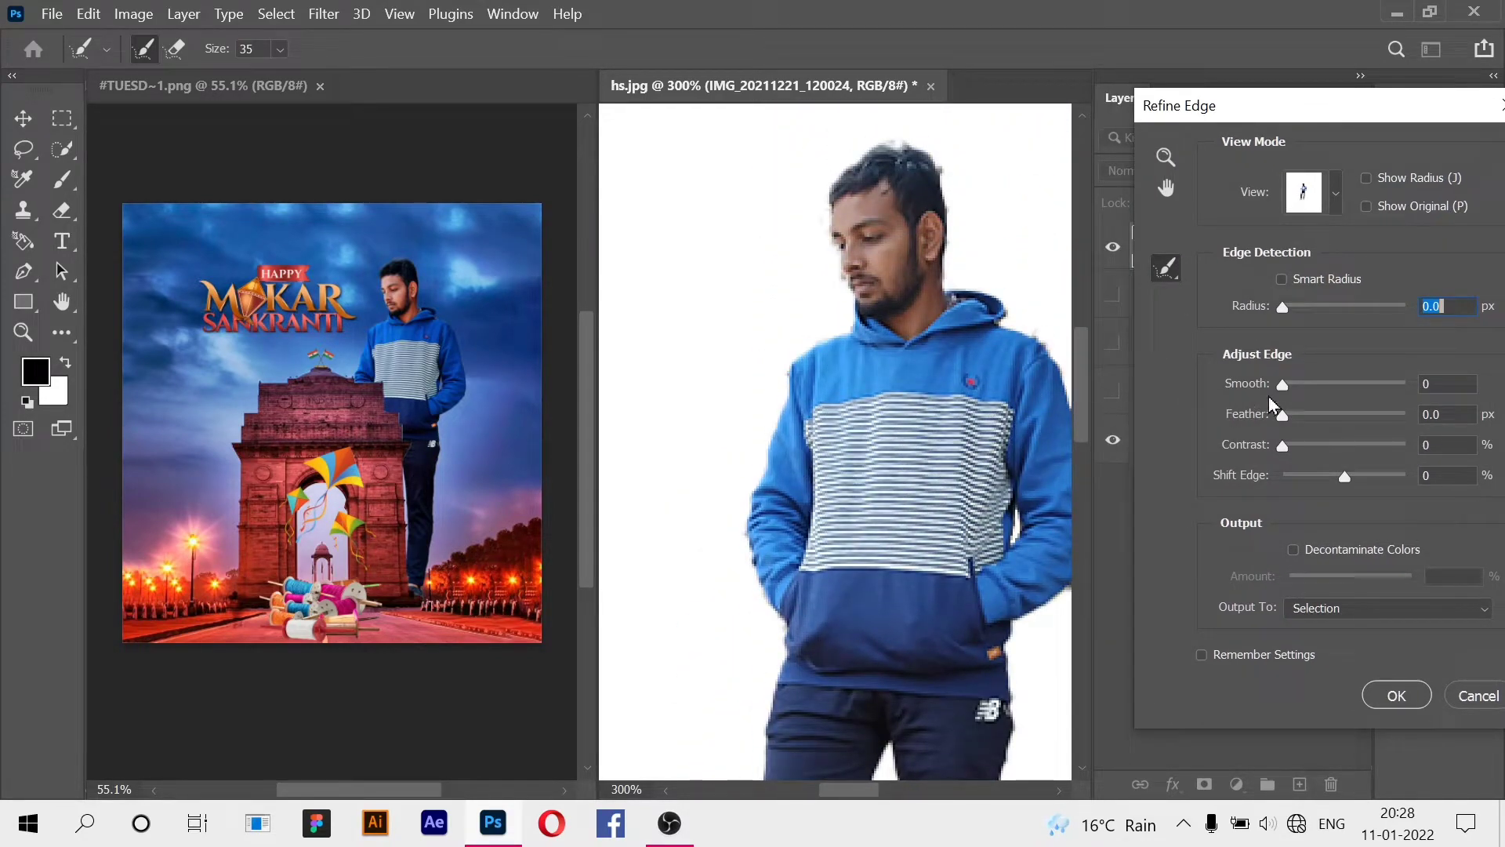
{"action": "left_click_drag", "start_coordinate": [1295, 386], "coordinate": [1289, 386]}
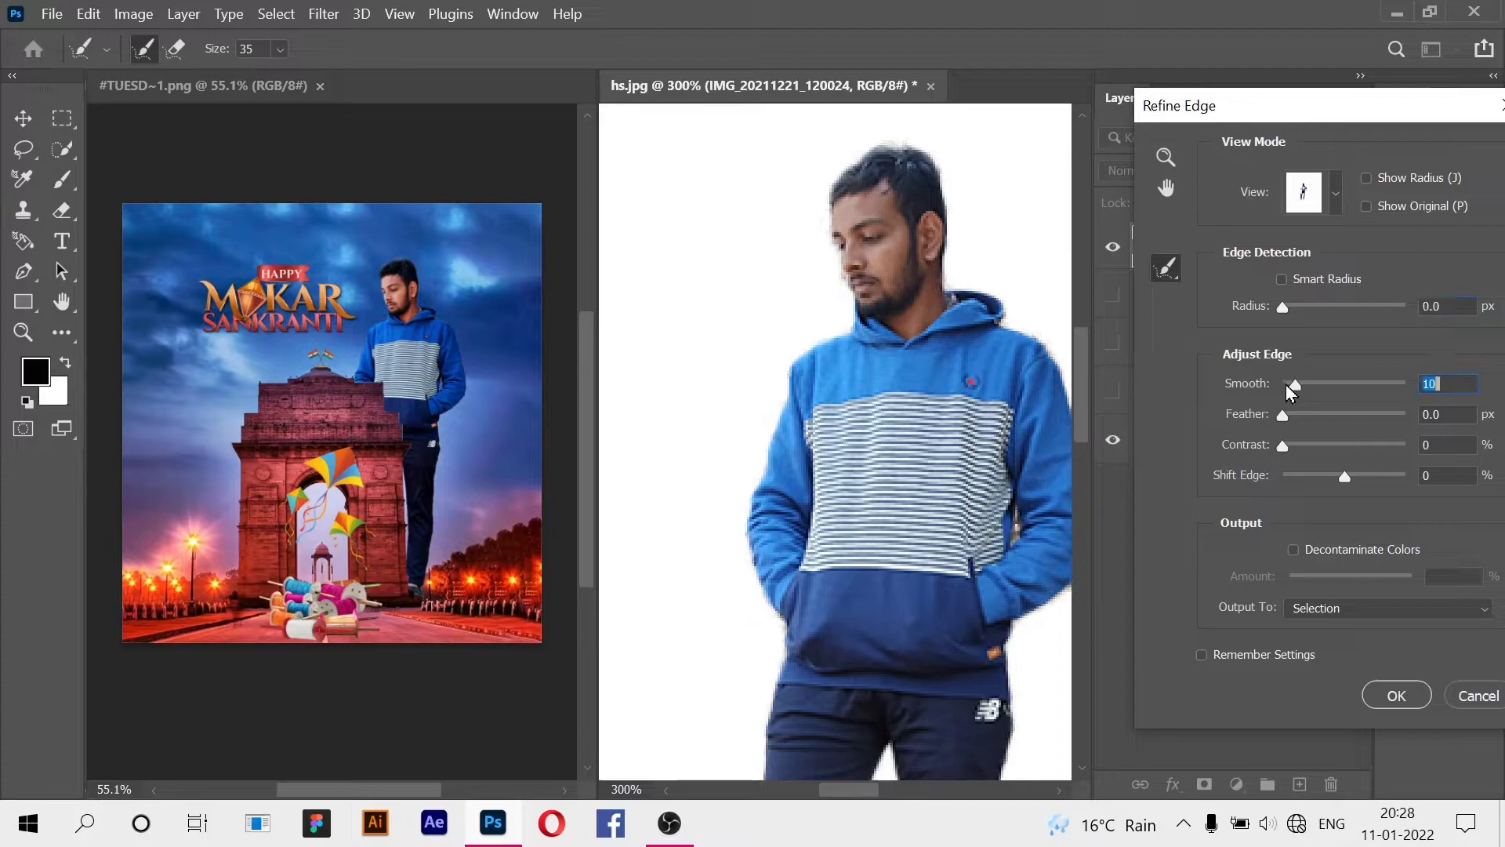
{"action": "left_click", "coordinate": [1477, 698]}
Refine the man's selection edge with Smooth set to 9 and output the cutout to a new layer.
{"action": "scroll", "coordinate": [839, 298], "scroll_direction": "up", "scroll_amount": 6}
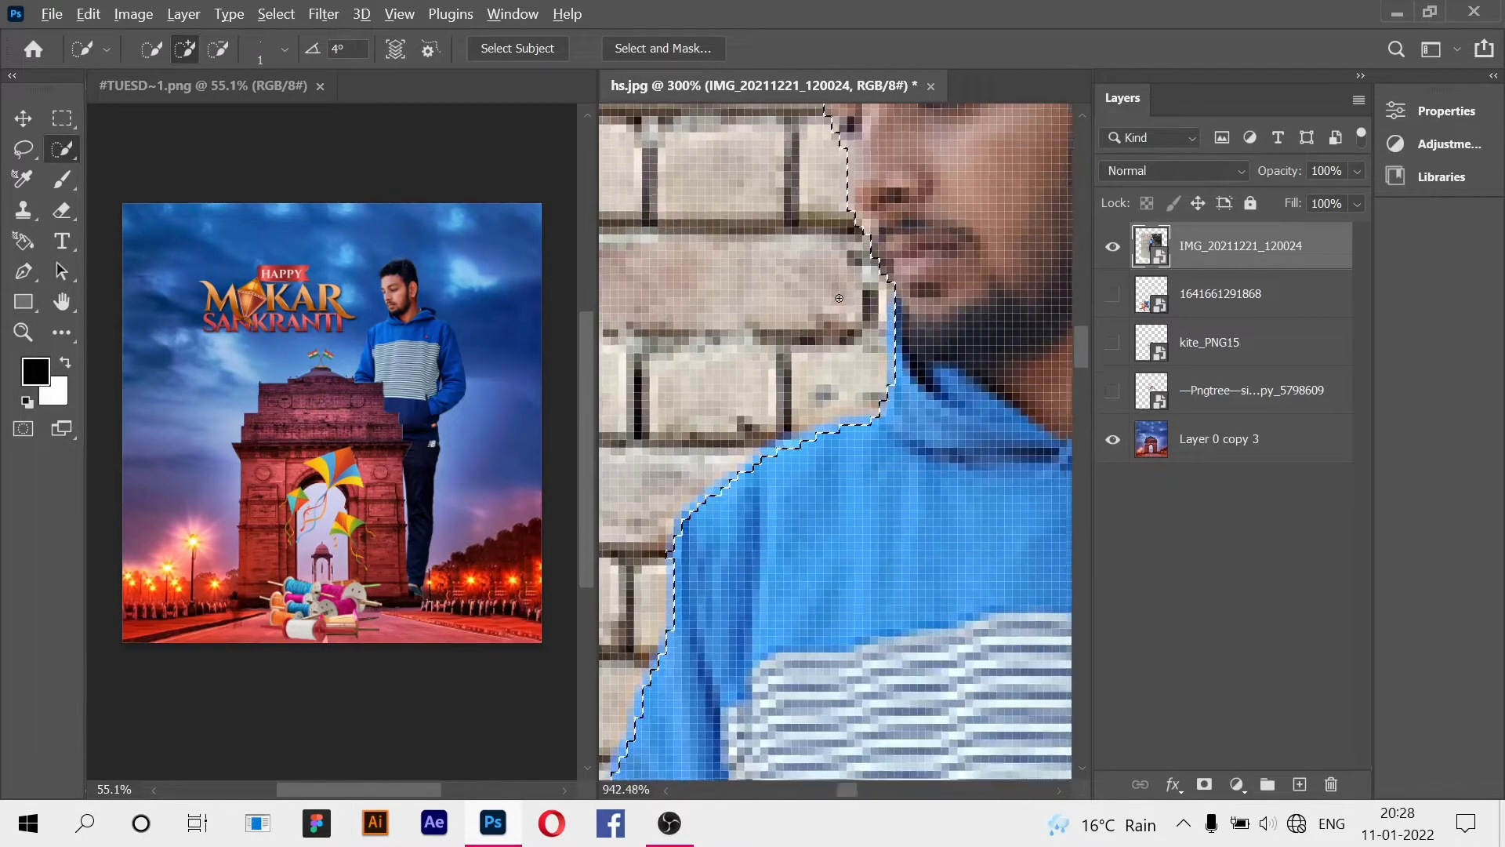
{"action": "scroll", "coordinate": [839, 298], "scroll_direction": "up", "scroll_amount": 1}
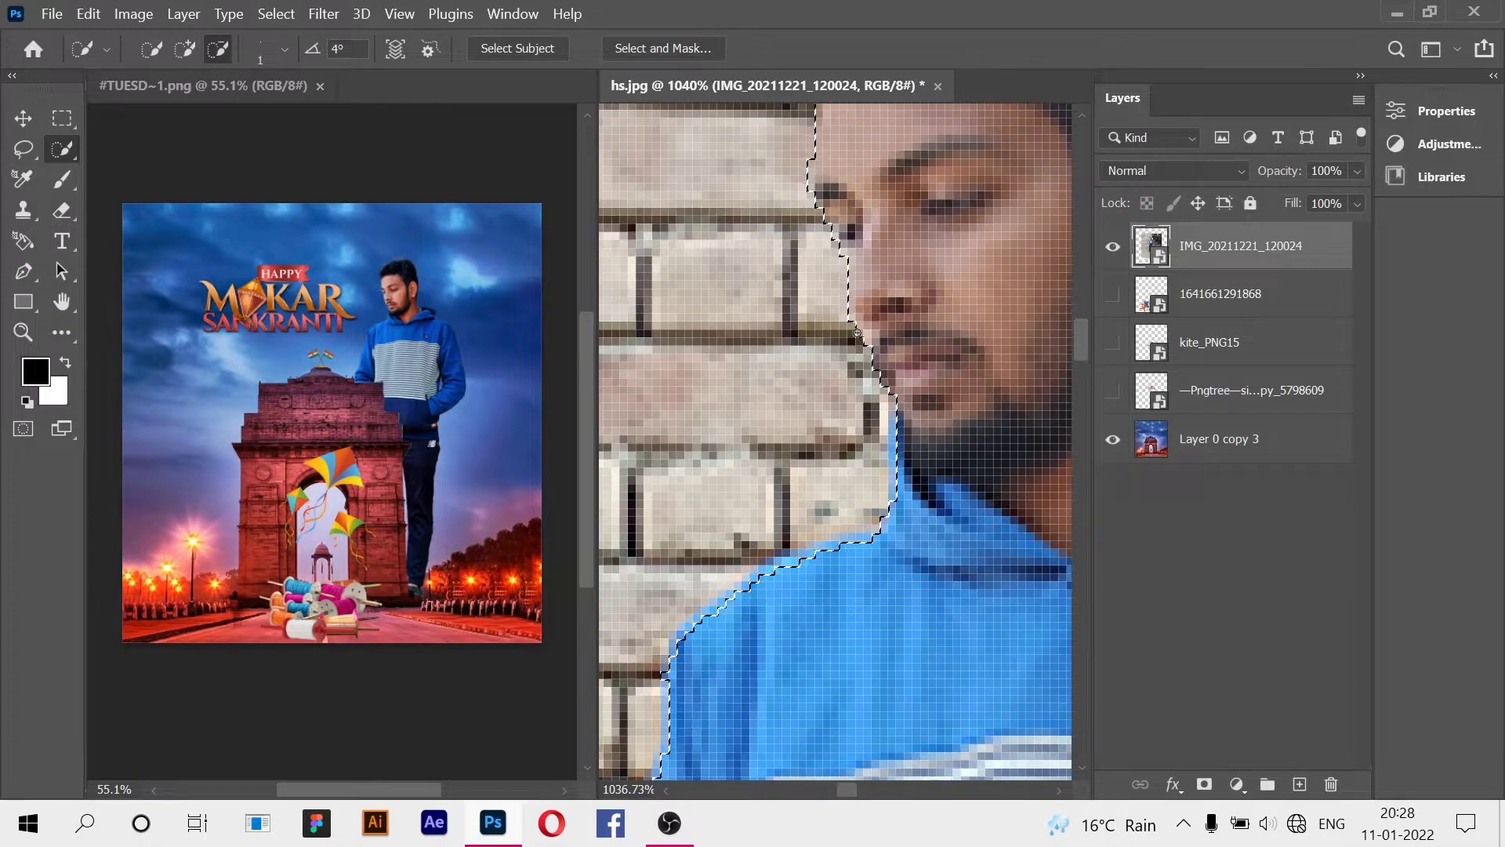
{"action": "left_click", "coordinate": [275, 14]}
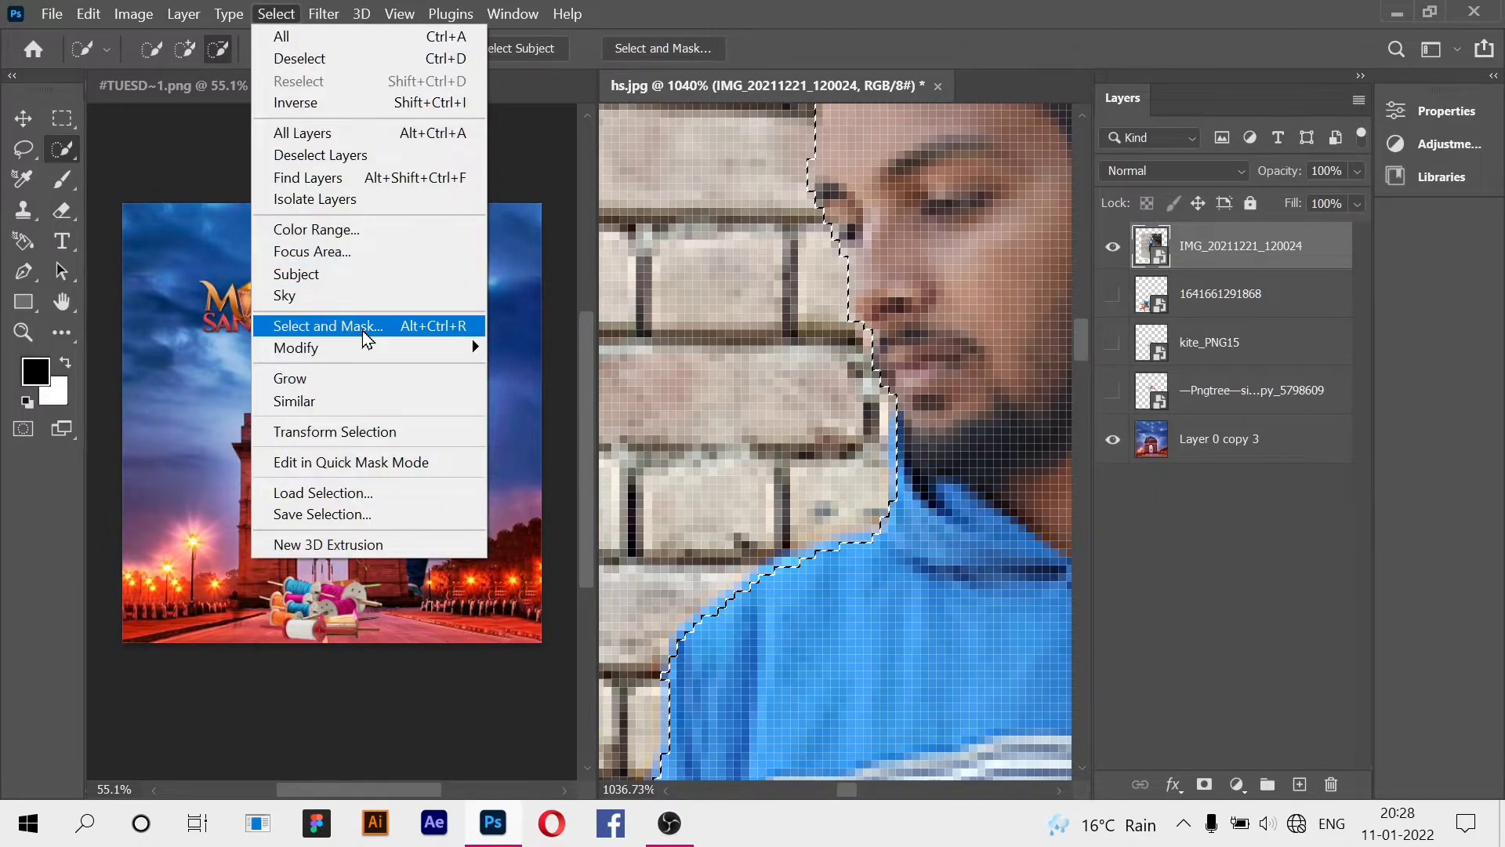
{"action": "left_click", "coordinate": [439, 322], "text": "shift"}
{"action": "left_click_drag", "start_coordinate": [701, 48], "coordinate": [1125, 90]}
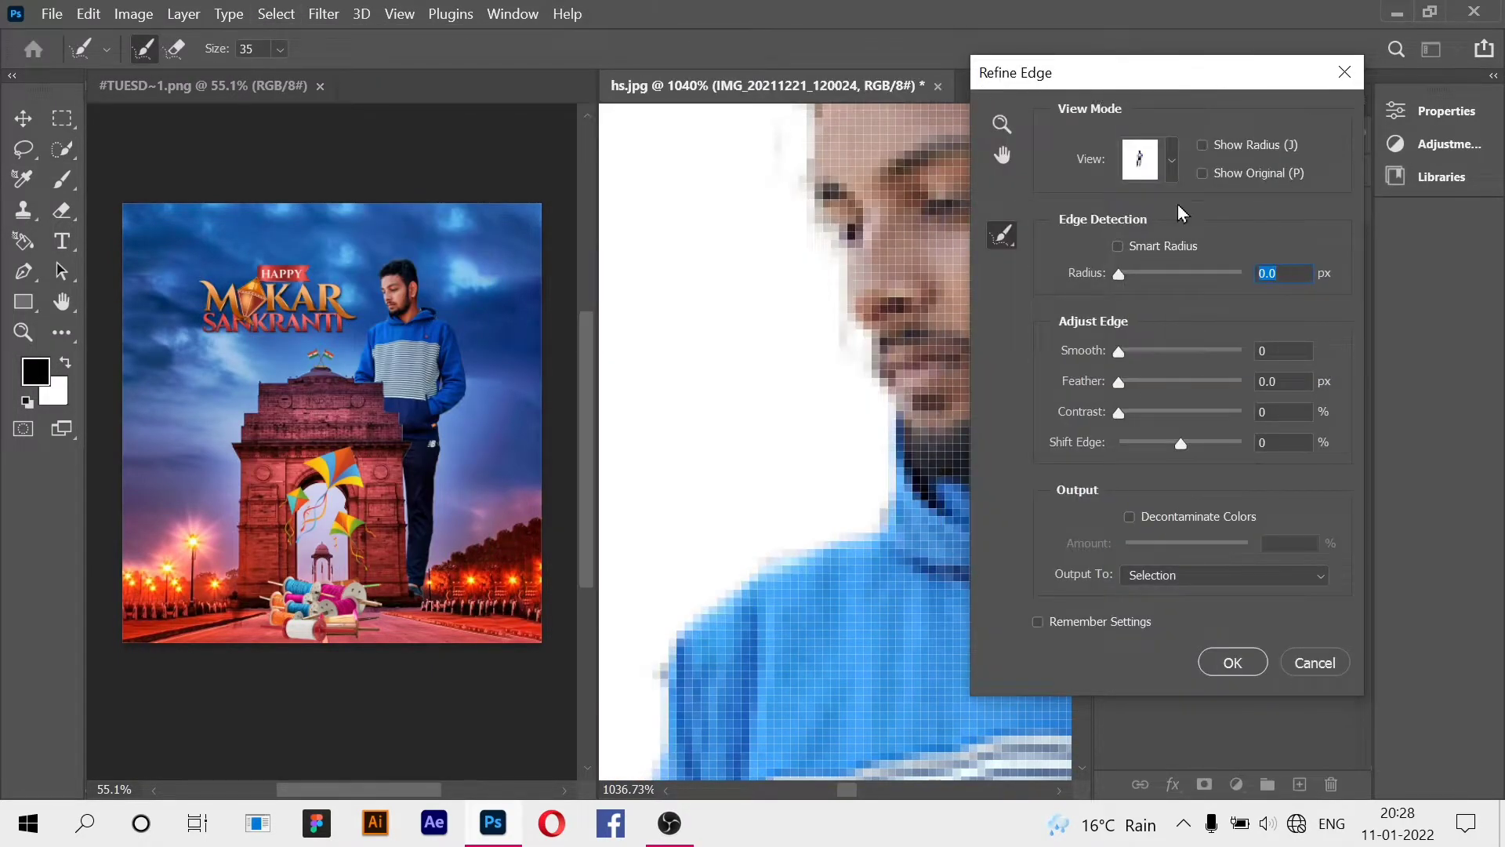
{"action": "left_click_drag", "start_coordinate": [1121, 355], "coordinate": [1137, 354]}
{"action": "key", "text": "ctrl+minus"}
{"action": "key", "text": "ctrl+minus"}
{"action": "key", "text": "ctrl+minus"}
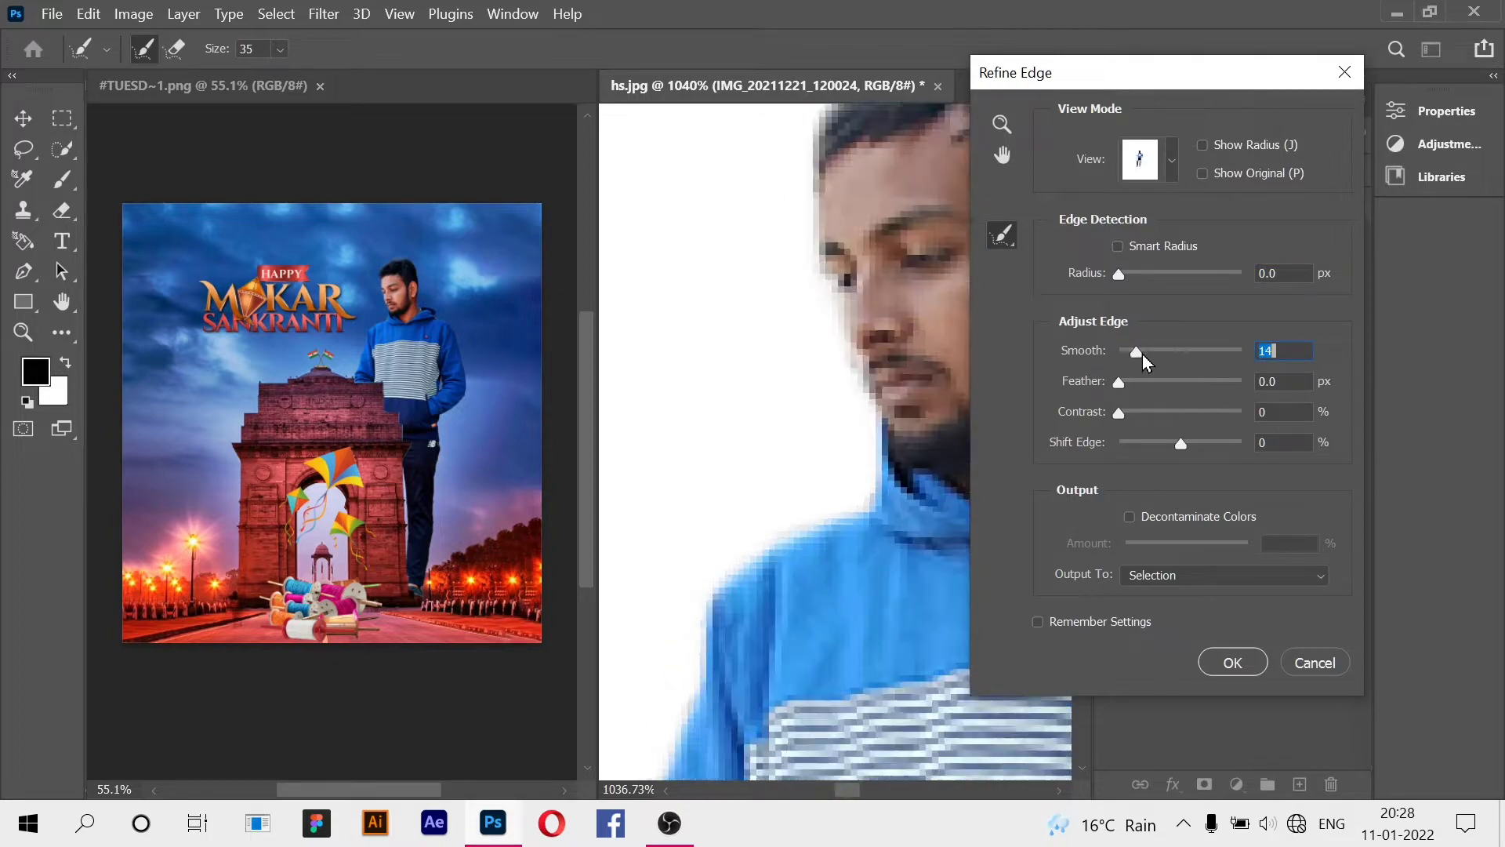
{"action": "left_click_drag", "start_coordinate": [1140, 354], "coordinate": [1131, 360]}
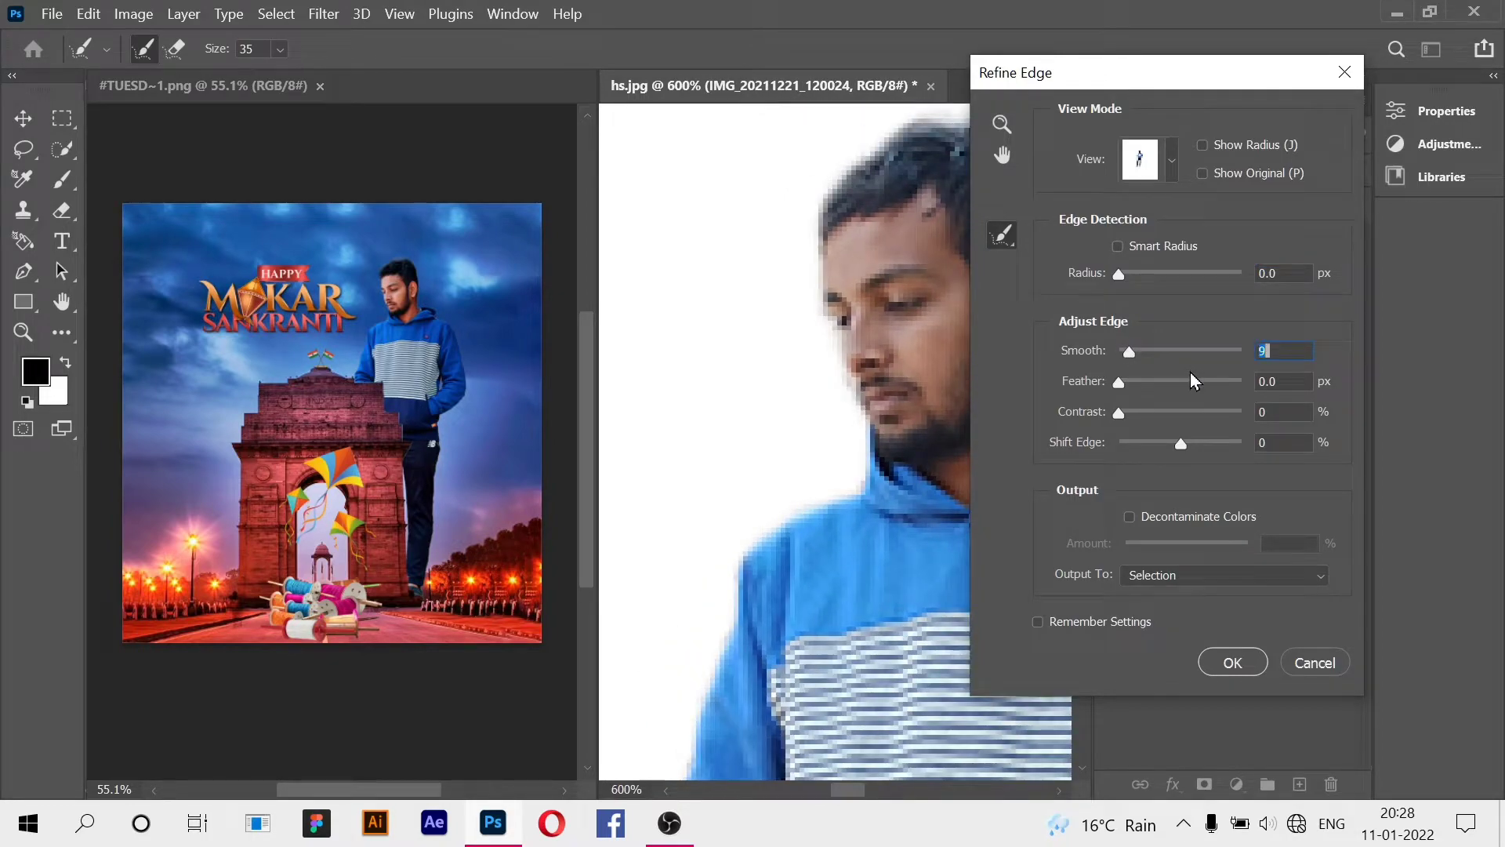
{"action": "left_click", "coordinate": [1205, 580]}
{"action": "left_click", "coordinate": [1176, 628]}
{"action": "left_click", "coordinate": [1233, 663]}
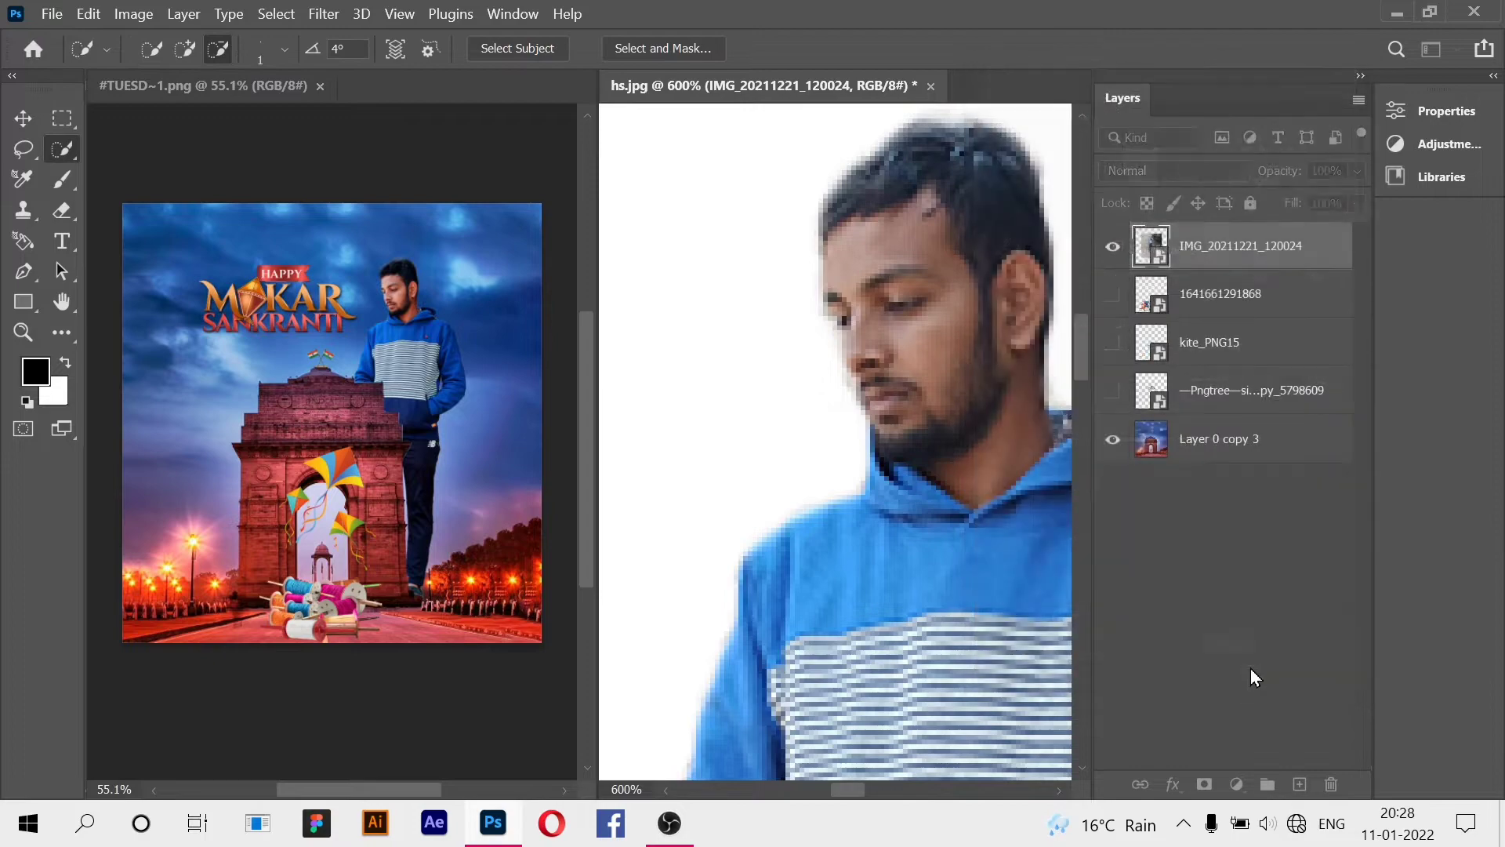
Enlarge the man's cutout to about 150% and stand it on the road at the arch's right side.
{"action": "key", "text": "ctrl+minus"}
{"action": "key", "text": "ctrl+minus"}
{"action": "key", "text": "ctrl+minus"}
{"action": "key", "text": "ctrl+minus"}
{"action": "key", "text": "ctrl+minus"}
{"action": "key", "text": "ctrl+minus"}
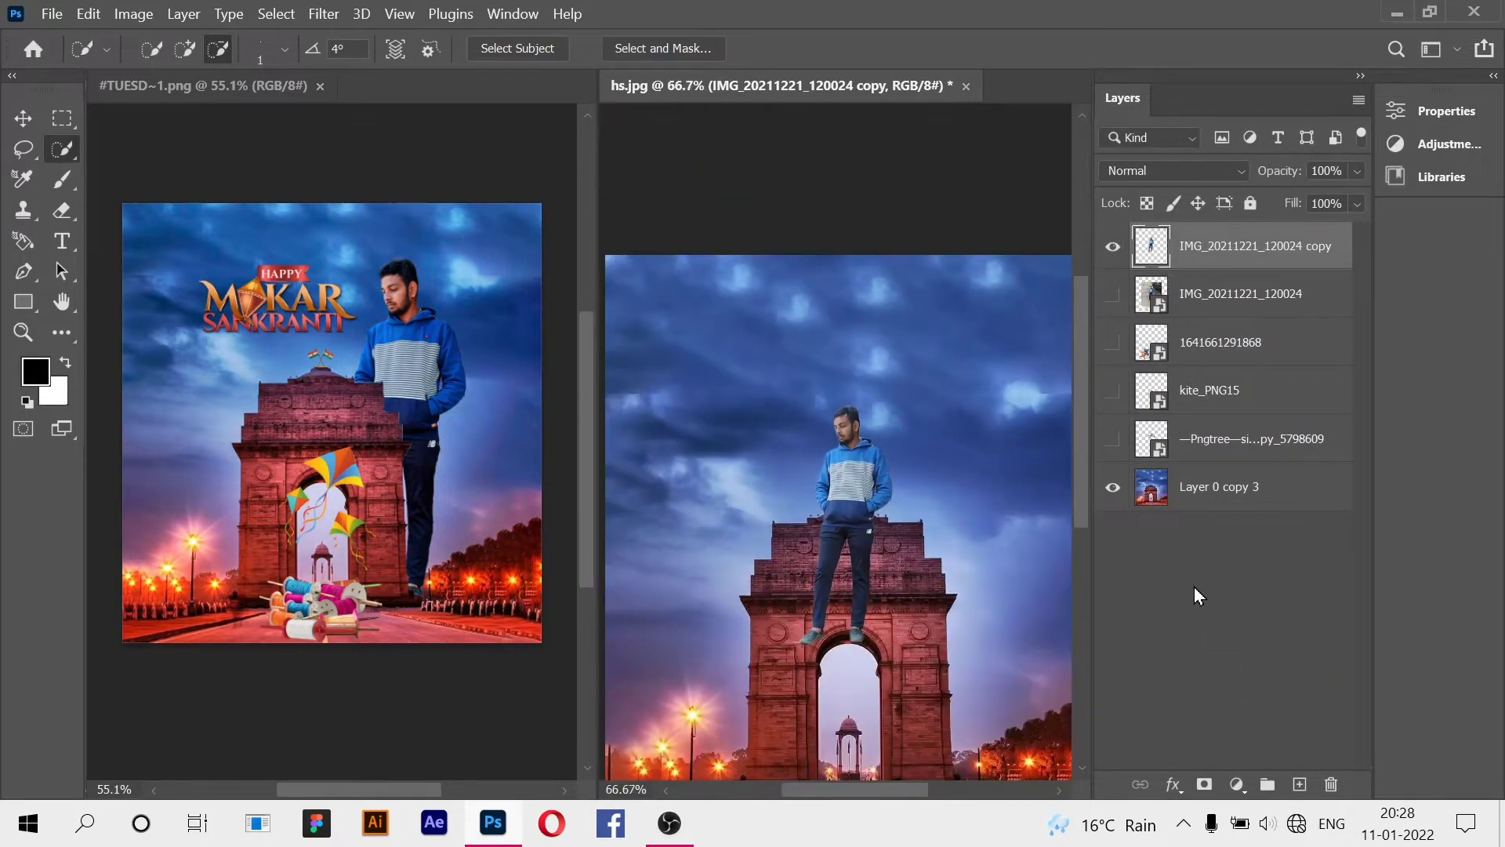
{"action": "left_click", "coordinate": [15, 124]}
{"action": "left_click_drag", "start_coordinate": [897, 407], "coordinate": [1013, 312]}
{"action": "scroll", "coordinate": [946, 459], "scroll_direction": "down", "scroll_amount": 3}
{"action": "left_click_drag", "start_coordinate": [894, 413], "coordinate": [974, 562]}
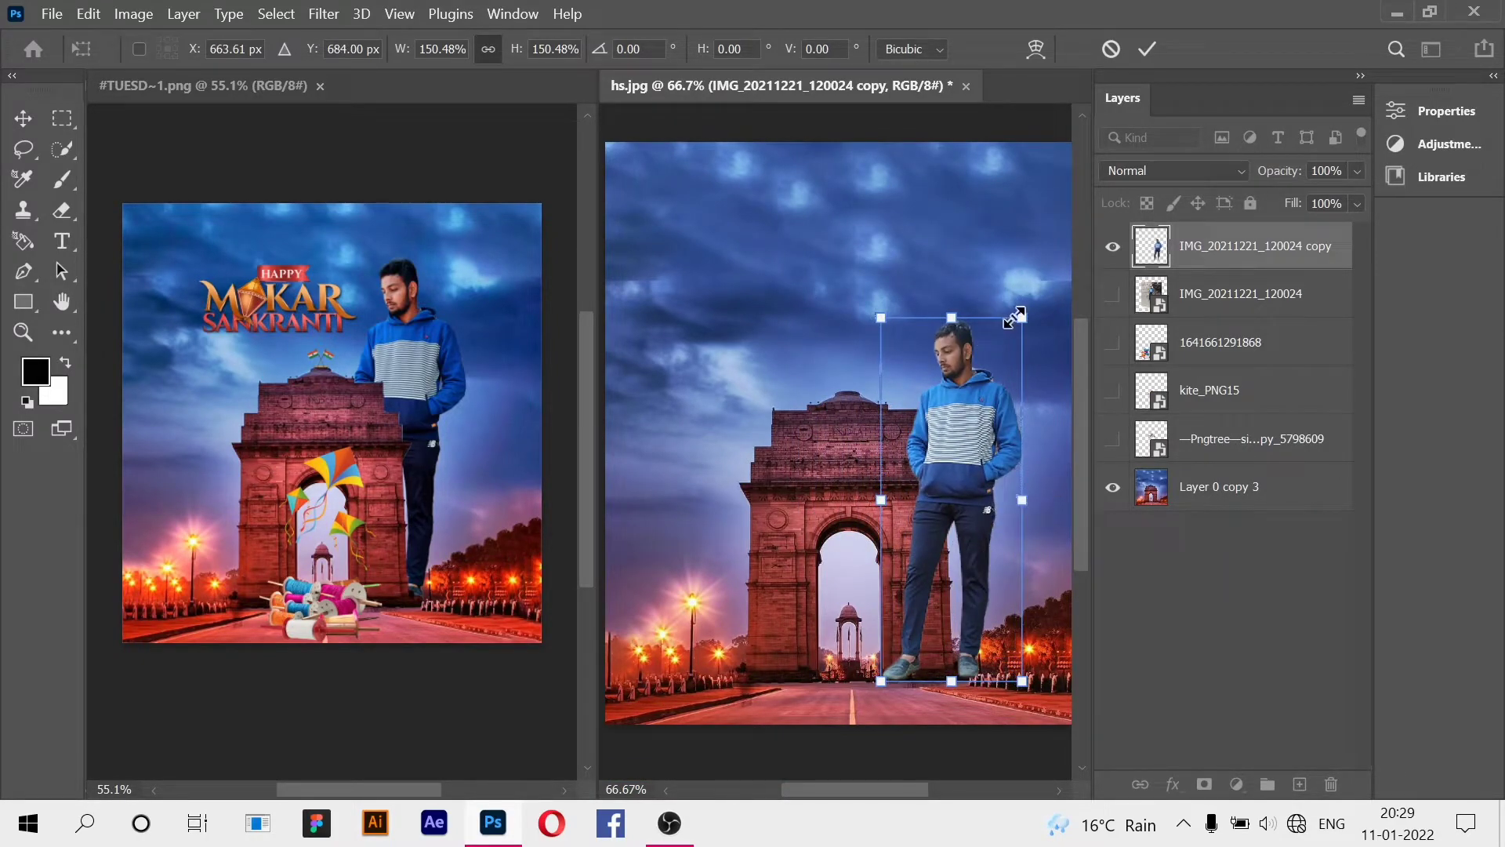
Scale the man's cutout to about 166% and shift it left over the arch's right pillar.
{"action": "left_click_drag", "start_coordinate": [1013, 317], "coordinate": [1044, 243]}
{"action": "left_click_drag", "start_coordinate": [1000, 477], "coordinate": [979, 476]}
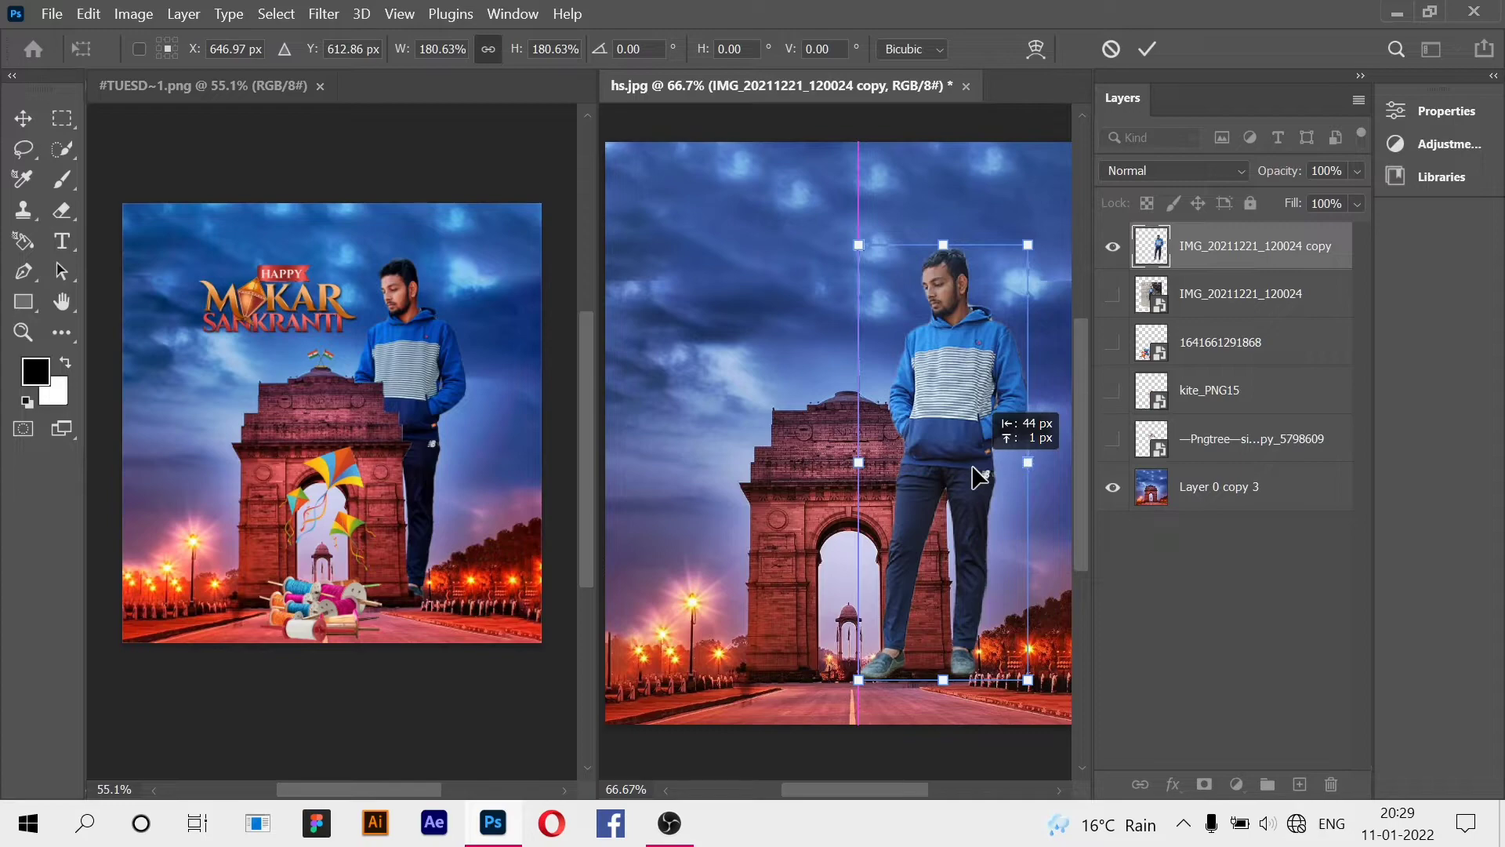
{"action": "left_click_drag", "start_coordinate": [859, 249], "coordinate": [872, 280]}
{"action": "mouse_move", "coordinate": [981, 481]}
{"action": "left_mouse_down"}
{"action": "mouse_move", "coordinate": [1006, 486]}
{"action": "mouse_move", "coordinate": [959, 481]}
{"action": "left_mouse_up"}
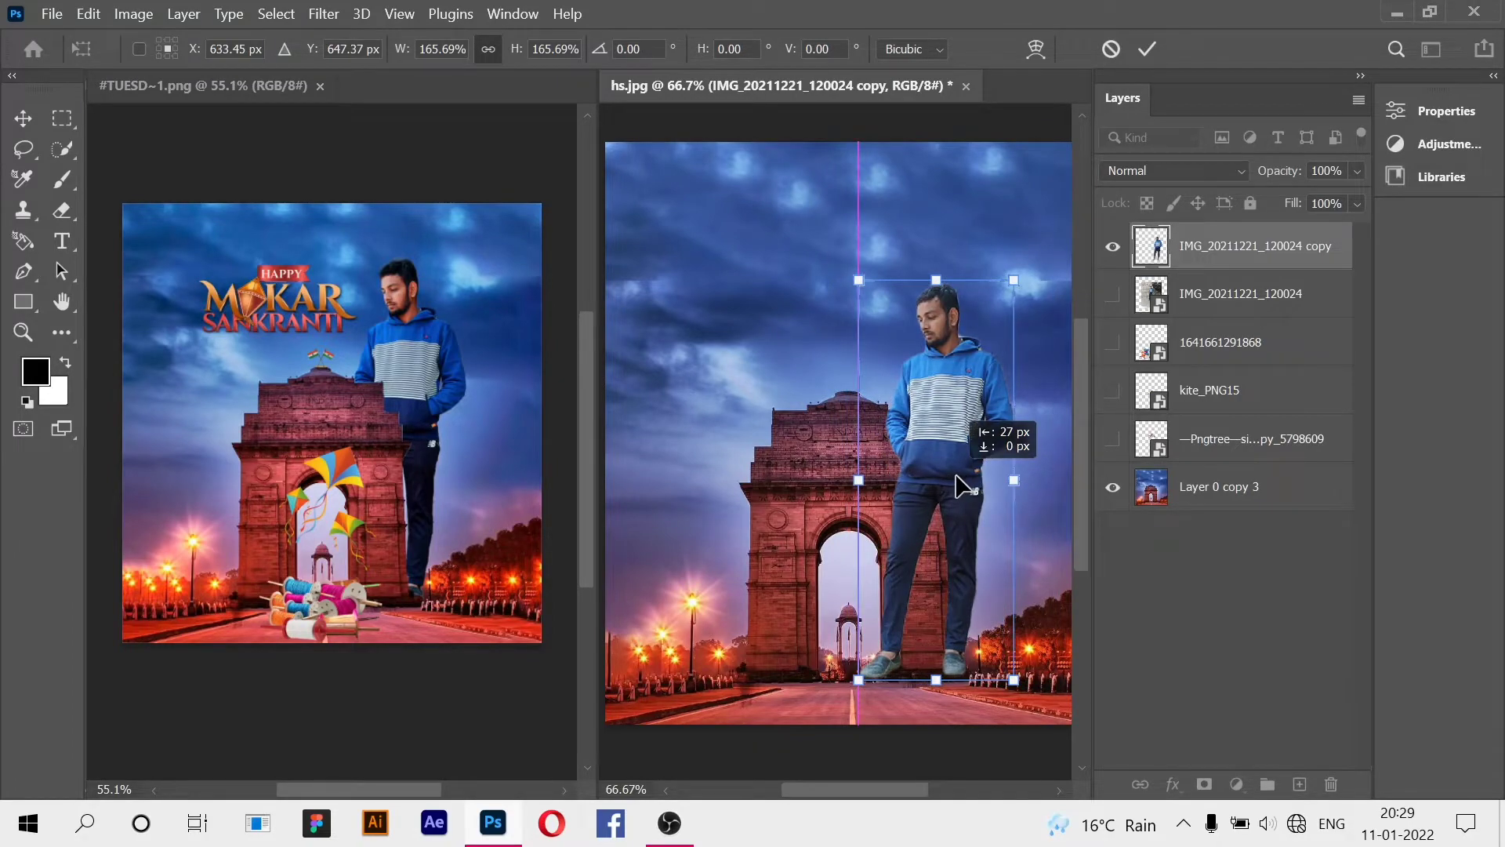
{"action": "left_click_drag", "start_coordinate": [960, 485], "coordinate": [959, 484]}
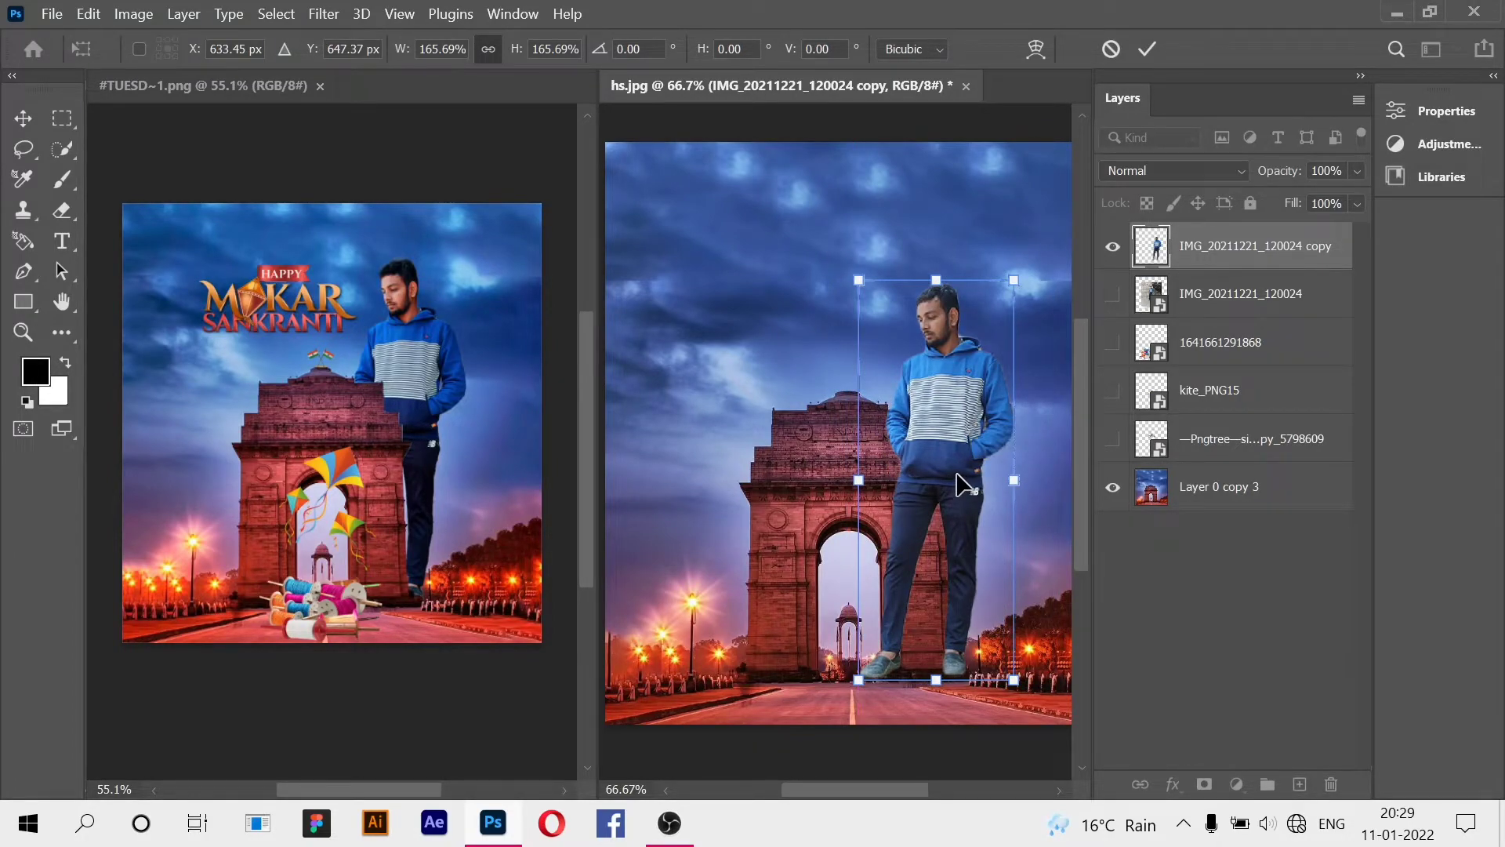
Nudge the man's cutout 6 px left and enlarge it to about 171%.
{"action": "key", "text": "Left"}
{"action": "key", "text": "Left"}
{"action": "key", "text": "Left"}
{"action": "key", "text": "Left"}
{"action": "key", "text": "Left"}
{"action": "key", "text": "Left"}
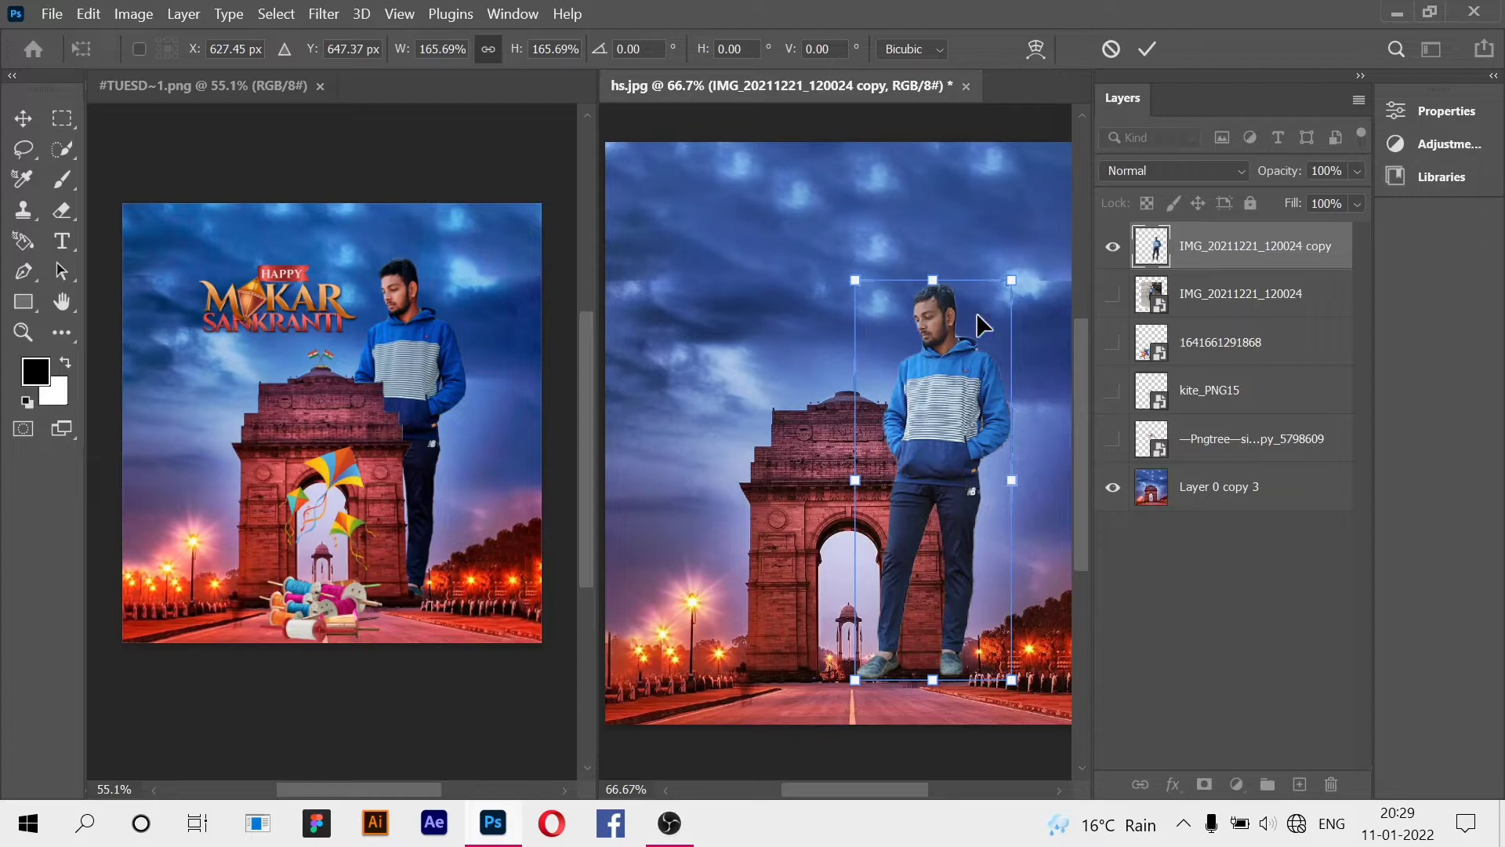
{"action": "left_click_drag", "start_coordinate": [1012, 282], "coordinate": [1012, 269]}
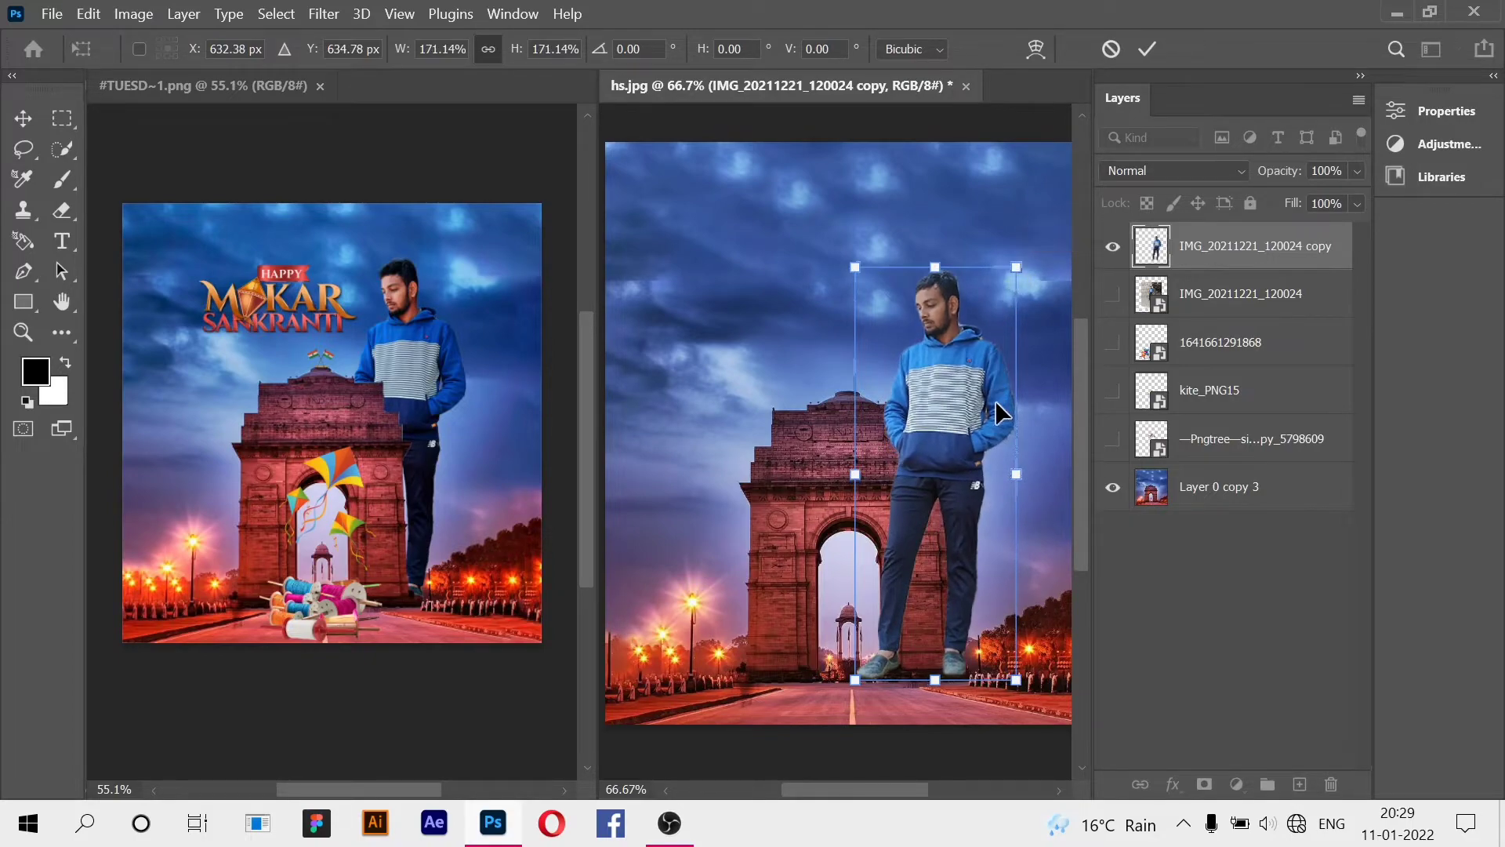
Lower the man's cutout by about 10.5 px, nudge it 4.5 px right and apply the transform.
{"action": "key", "text": "Down"}
{"action": "key", "text": "Down"}
{"action": "key", "text": "Down"}
{"action": "key", "text": "Down"}
{"action": "key", "text": "Down"}
{"action": "key", "text": "Down"}
{"action": "key", "text": "Down"}
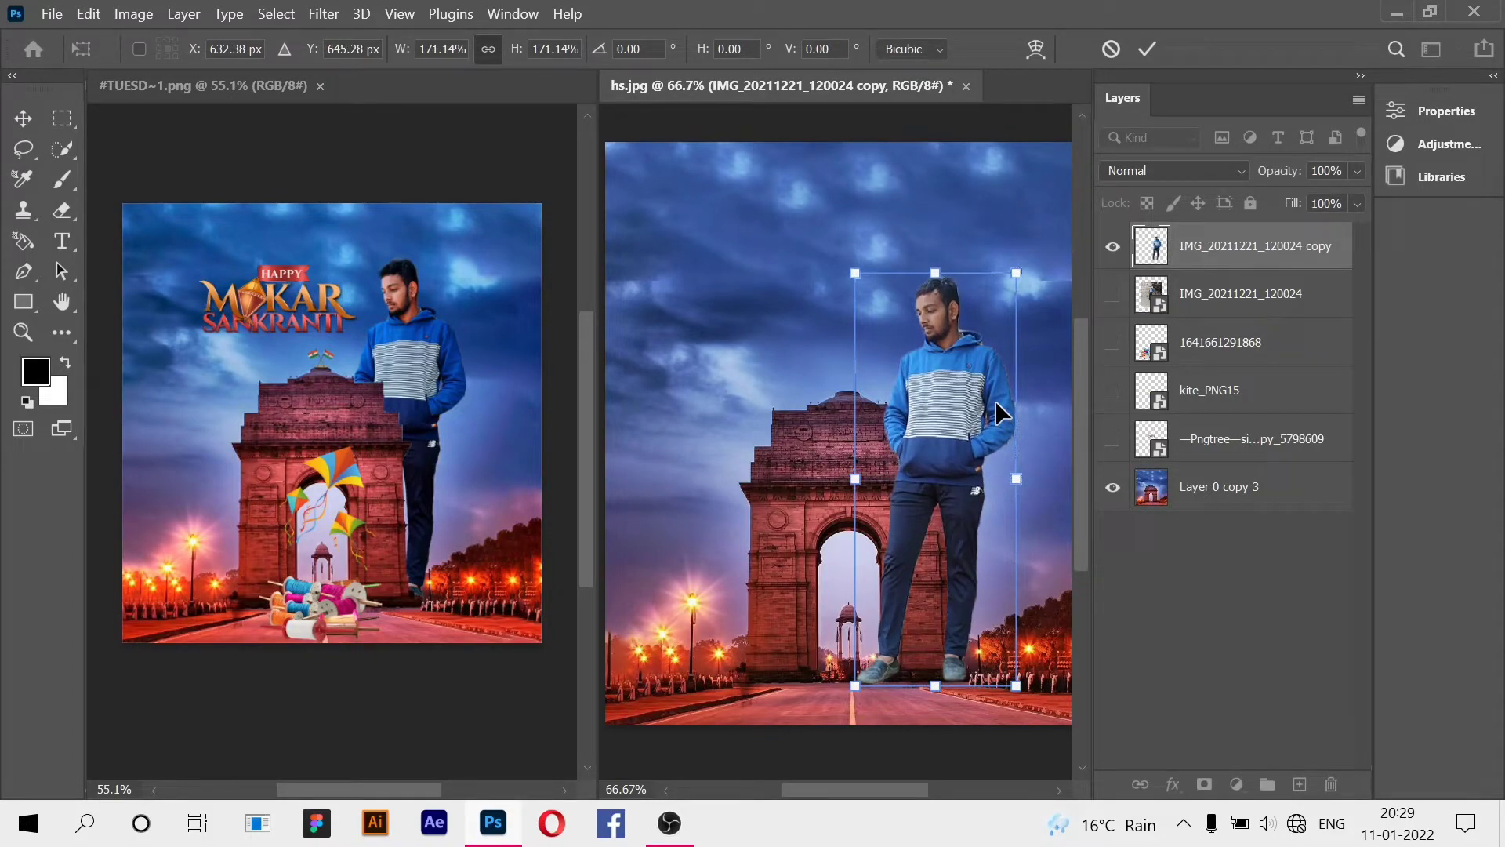
{"action": "key", "text": "Right"}
{"action": "key", "text": "Right"}
{"action": "key", "text": "Right"}
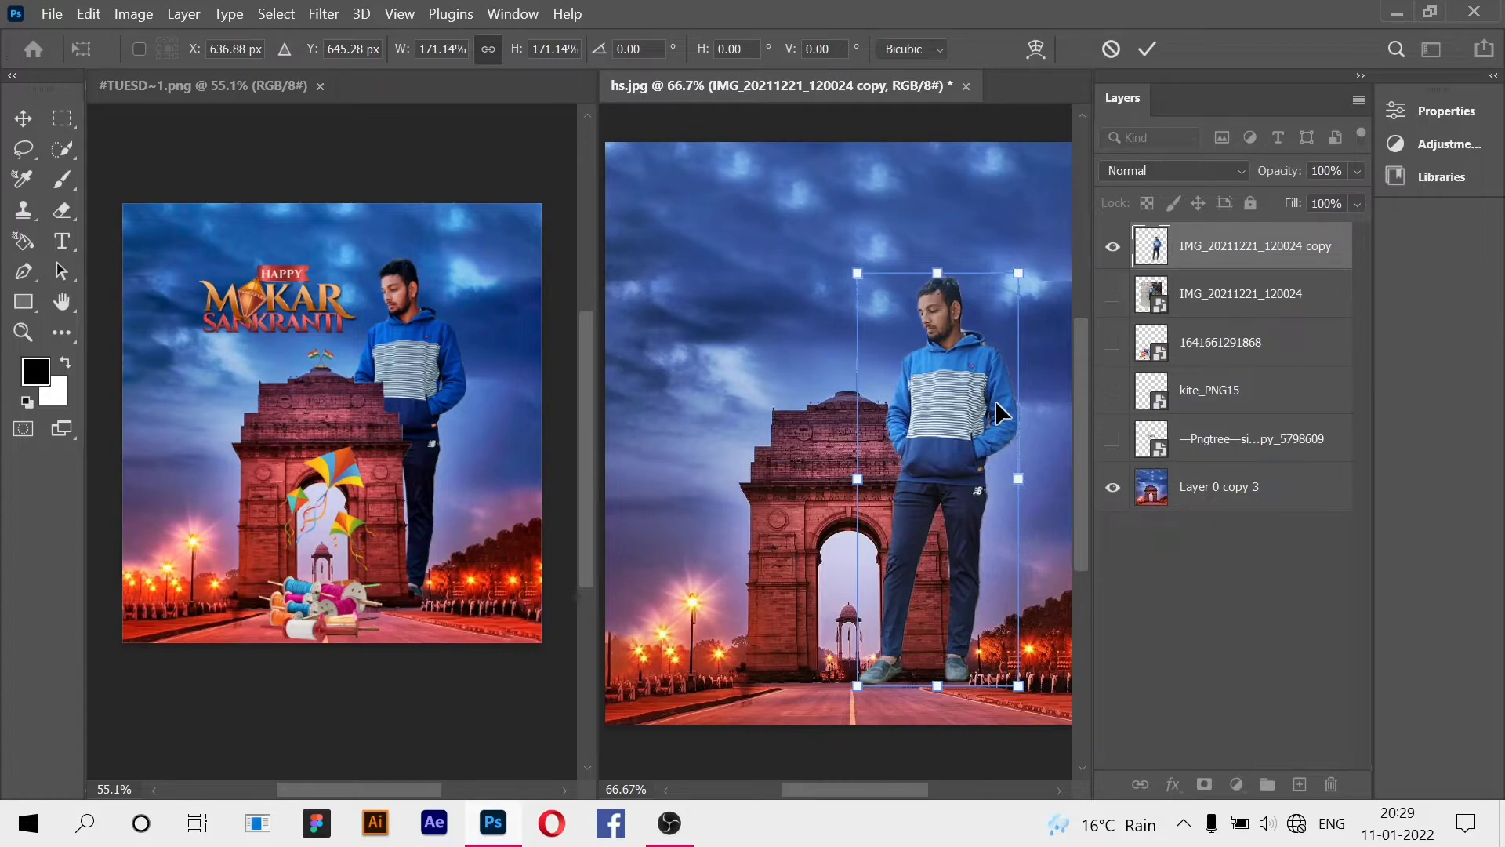
{"action": "left_click", "coordinate": [1238, 624]}
Hide the man's cutout layer and make Layer 0 copy 3 active with the Quick Selection tool.
{"action": "left_click", "coordinate": [1112, 246]}
{"action": "left_click", "coordinate": [1247, 488]}
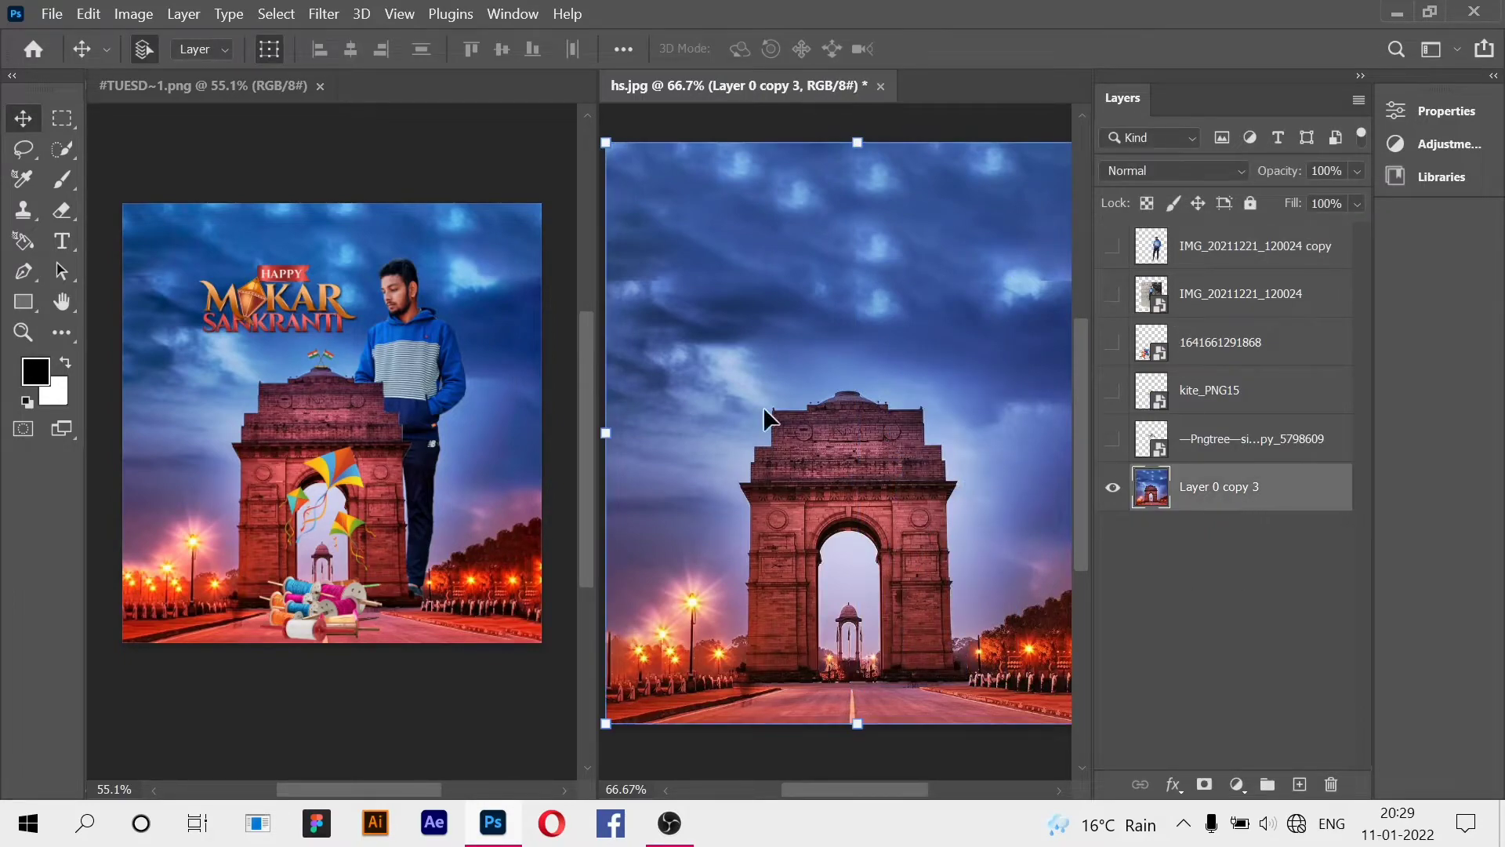
{"action": "left_click", "coordinate": [62, 151]}
{"action": "scroll", "coordinate": [760, 463], "scroll_direction": "right", "scroll_amount": 2}
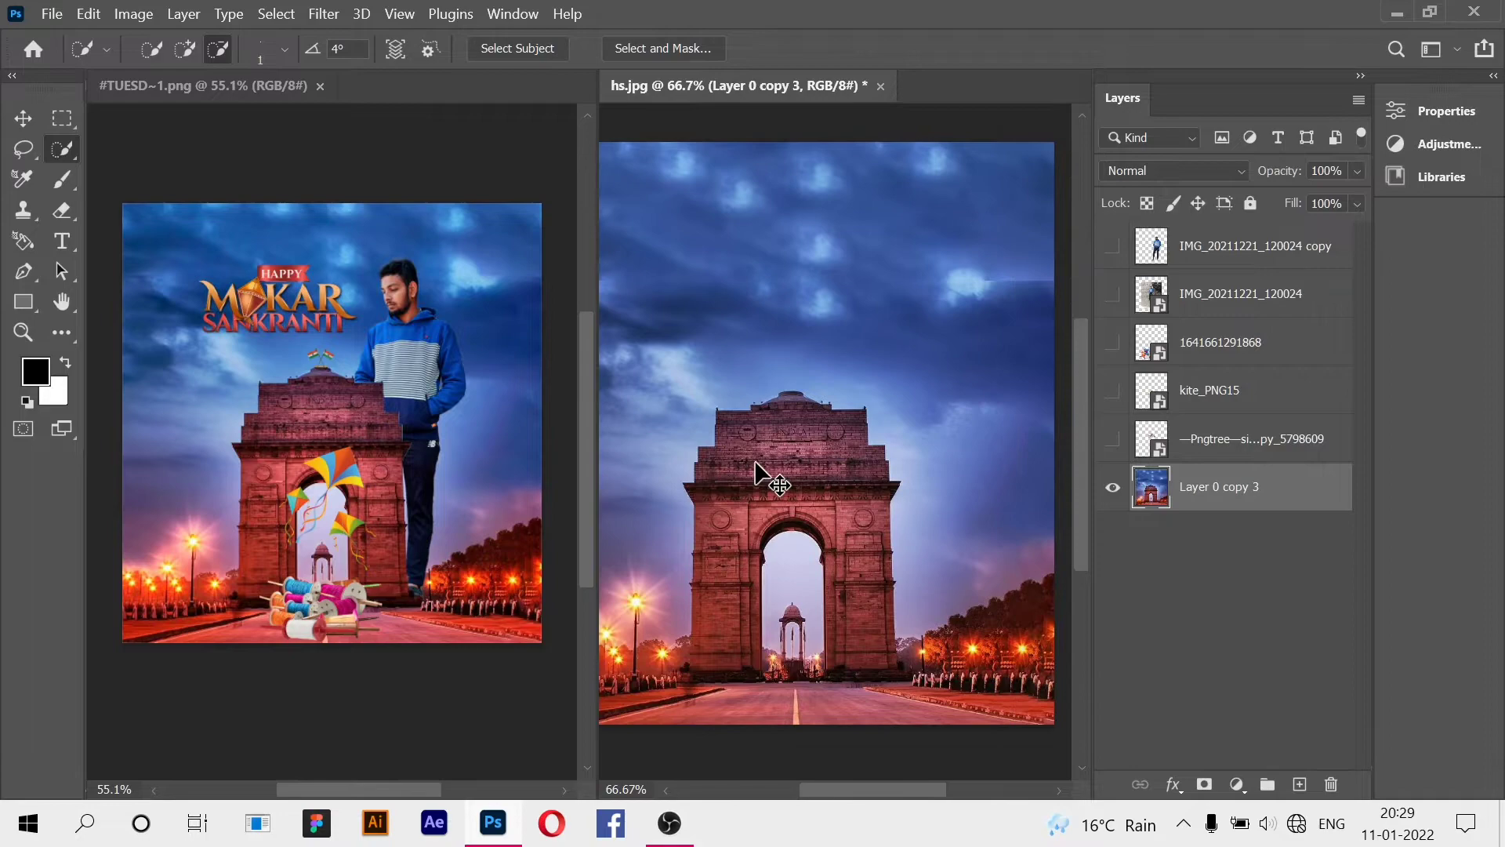
Select the arch's upper part and outer right pillar with a 28 px Quick Selection brush, excluding the trees beside its base.
{"action": "left_click", "coordinate": [286, 50]}
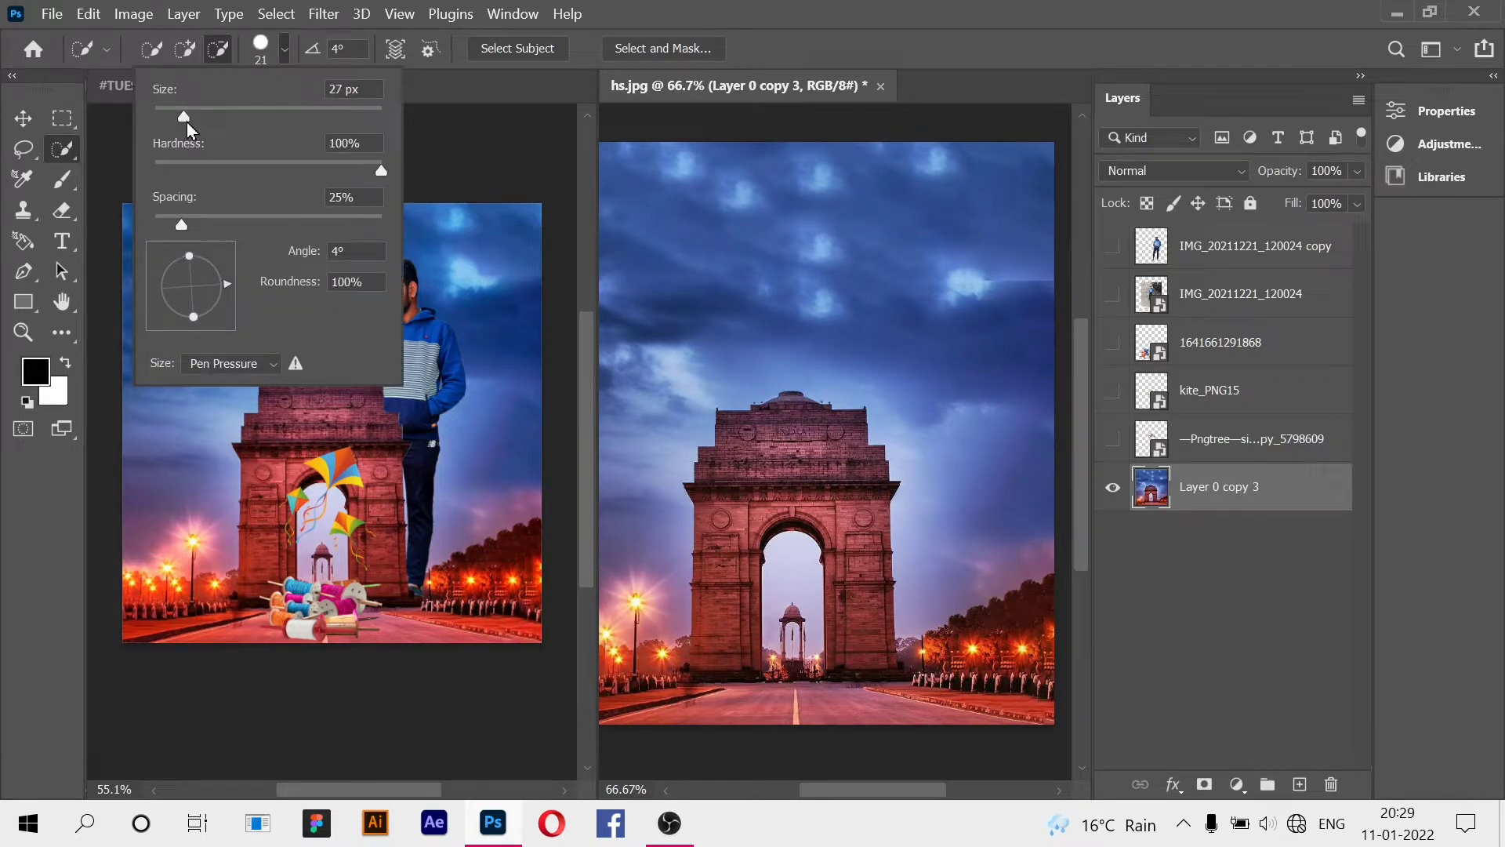
{"action": "left_click_drag", "start_coordinate": [792, 410], "coordinate": [817, 440]}
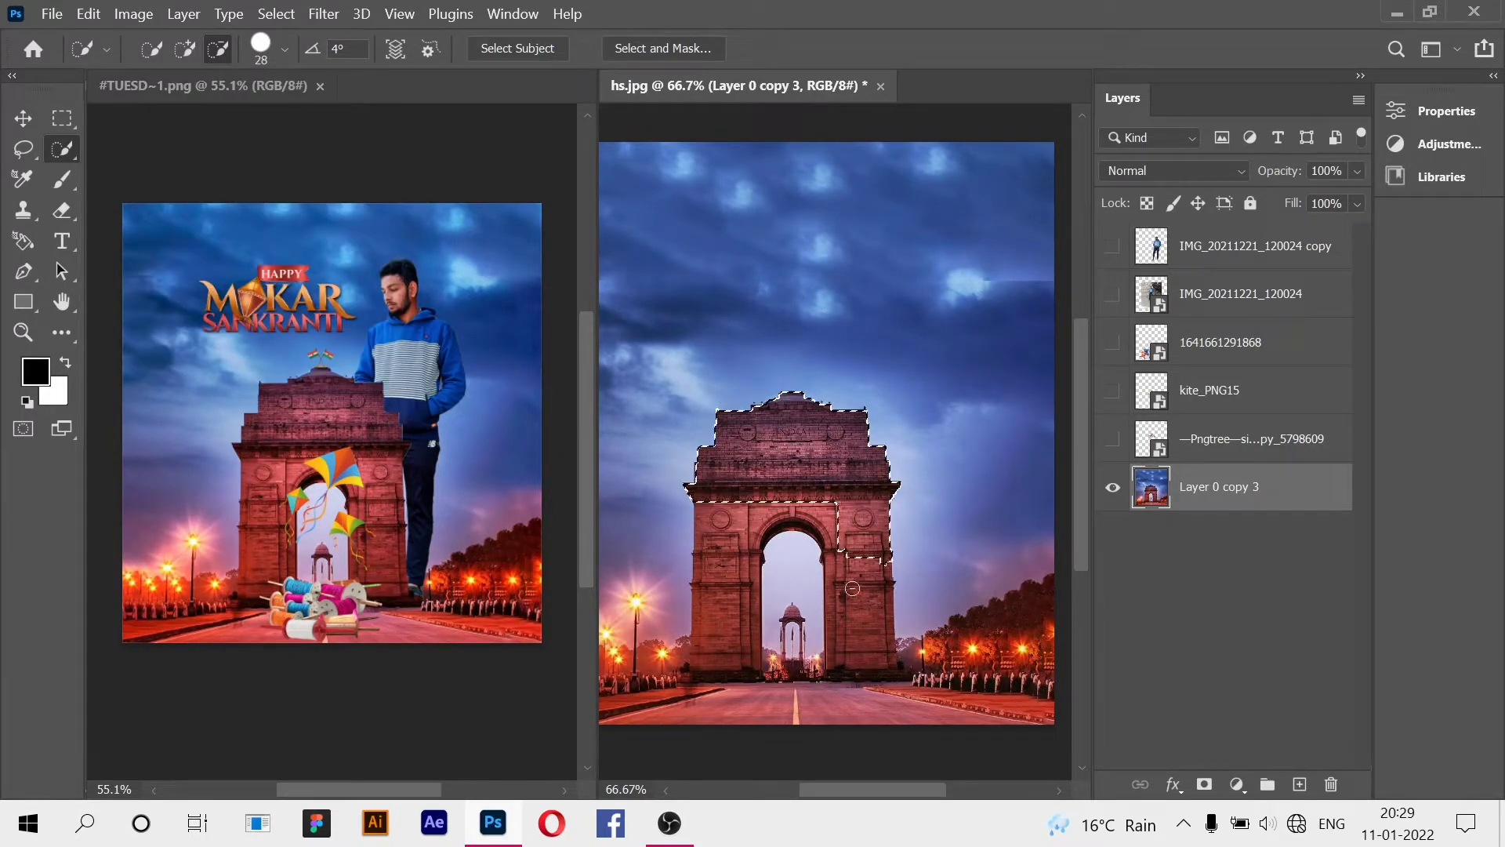
{"action": "left_click", "coordinate": [188, 52]}
{"action": "key", "text": "Delete"}
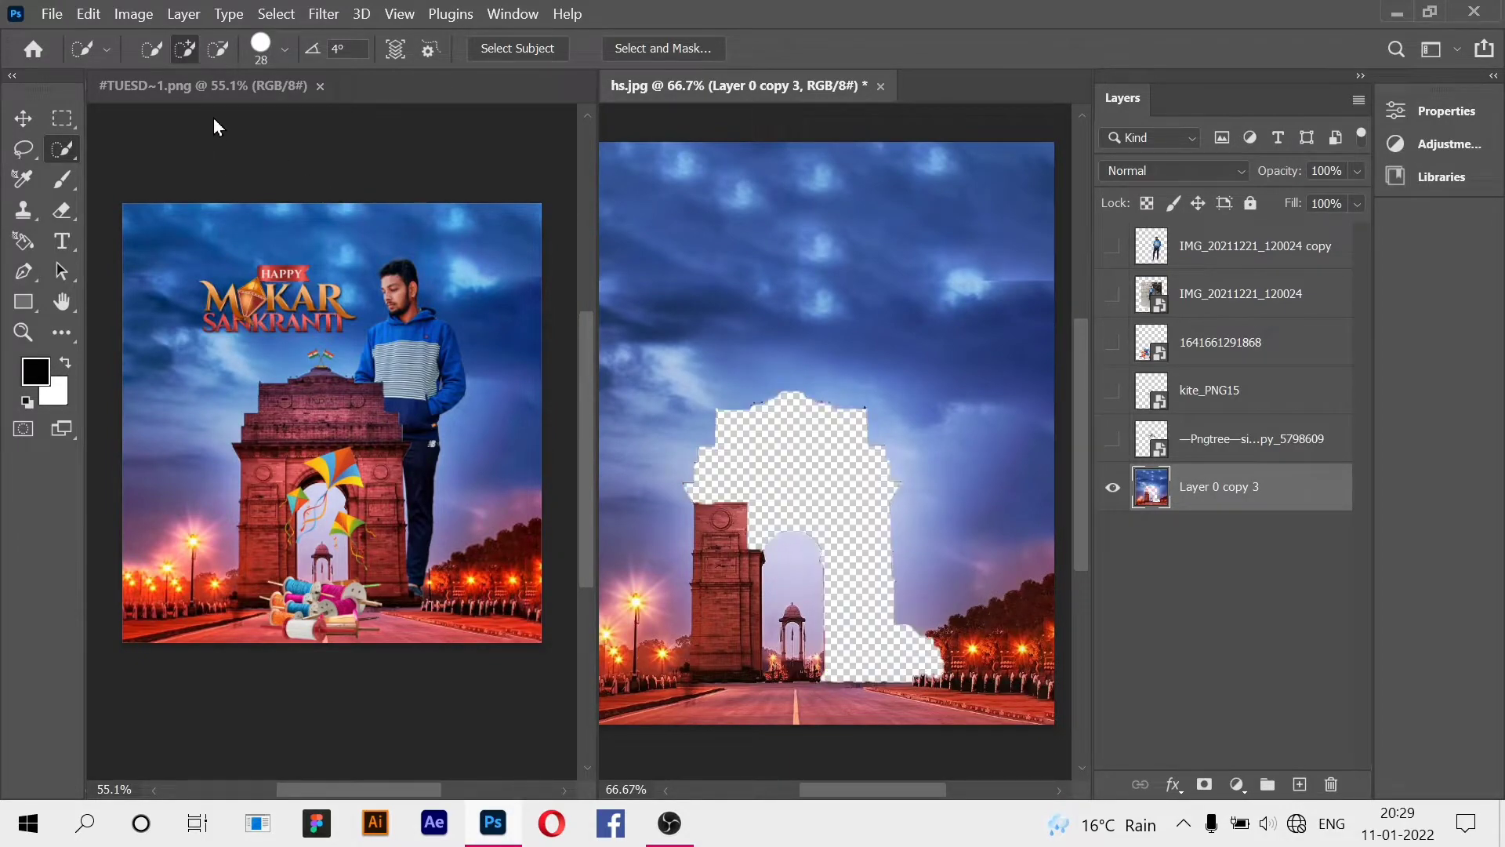
{"action": "key", "text": "ctrl+z"}
{"action": "left_click", "coordinate": [218, 49]}
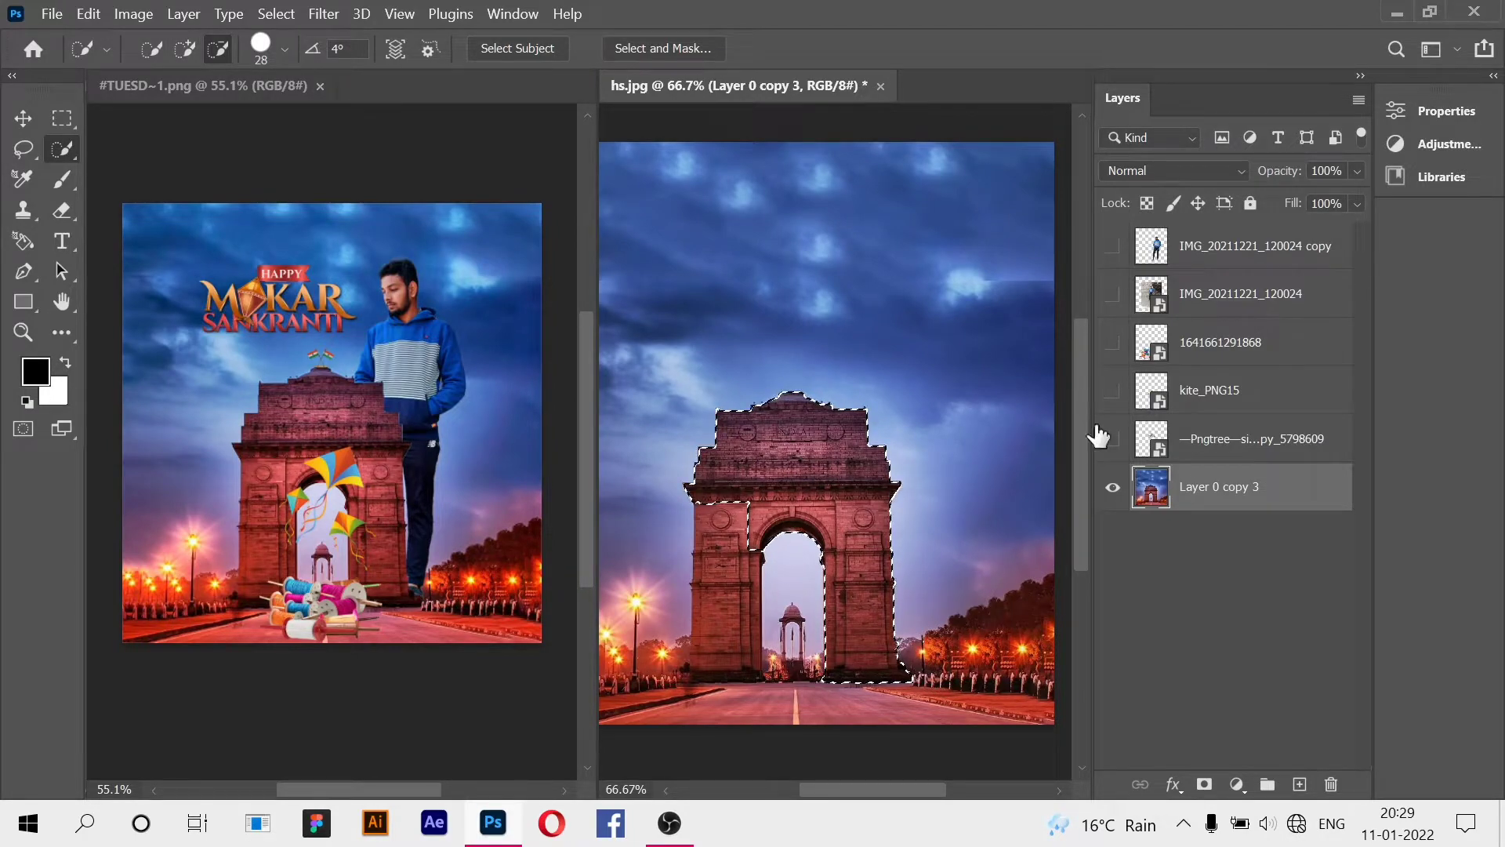
Show the man's cutout, erase its parts inside the arch selection so he stands behind the arch, and deselect.
{"action": "left_click", "coordinate": [1113, 246]}
{"action": "left_click", "coordinate": [62, 210]}
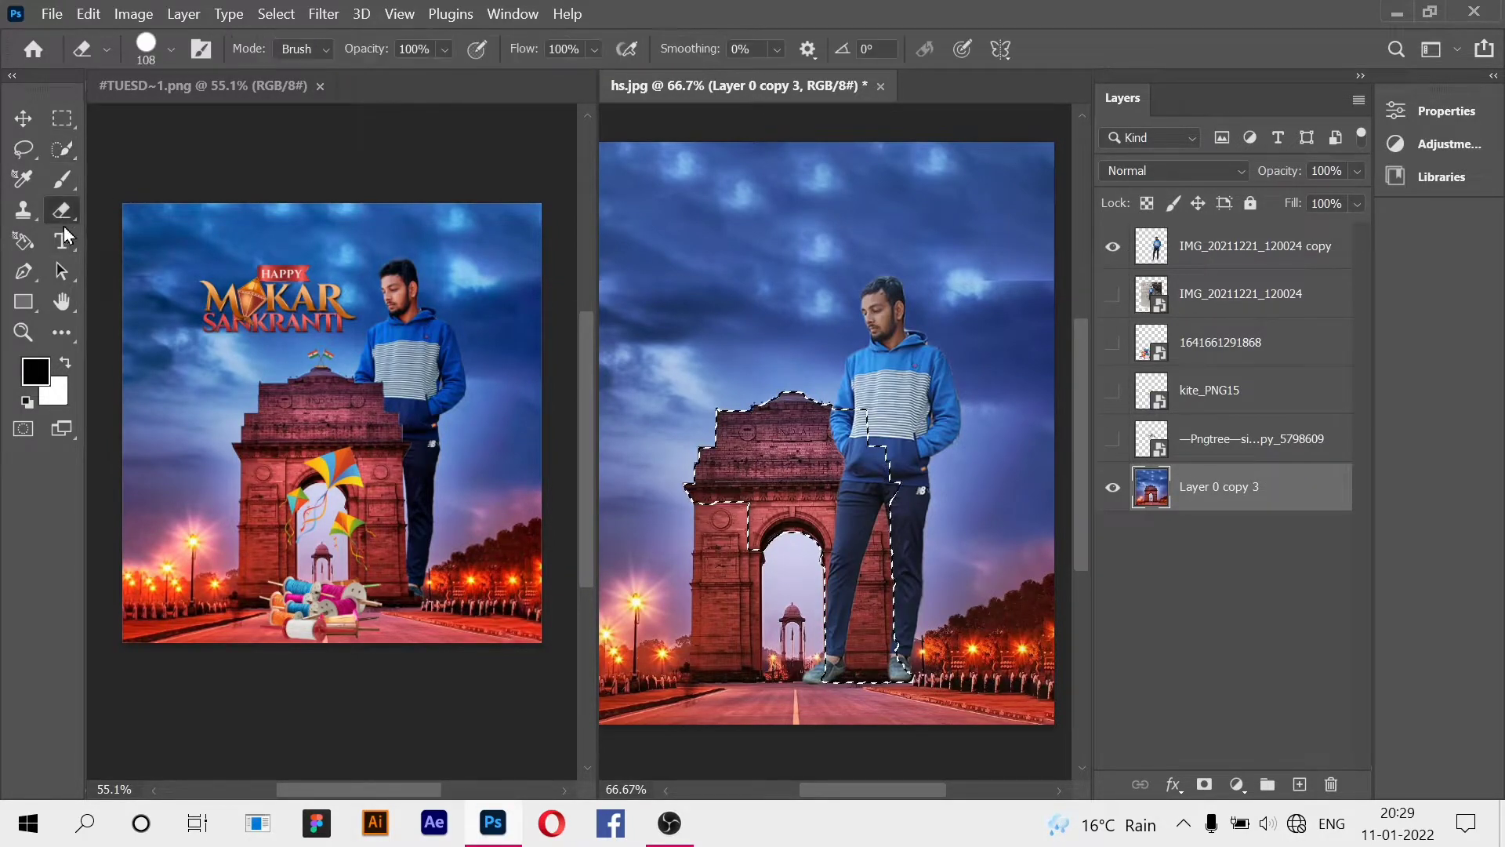
{"action": "left_click", "coordinate": [1237, 268]}
{"action": "mouse_move", "coordinate": [831, 439]}
{"action": "left_mouse_down"}
{"action": "mouse_move", "coordinate": [852, 489]}
{"action": "mouse_move", "coordinate": [862, 541]}
{"action": "left_mouse_up"}
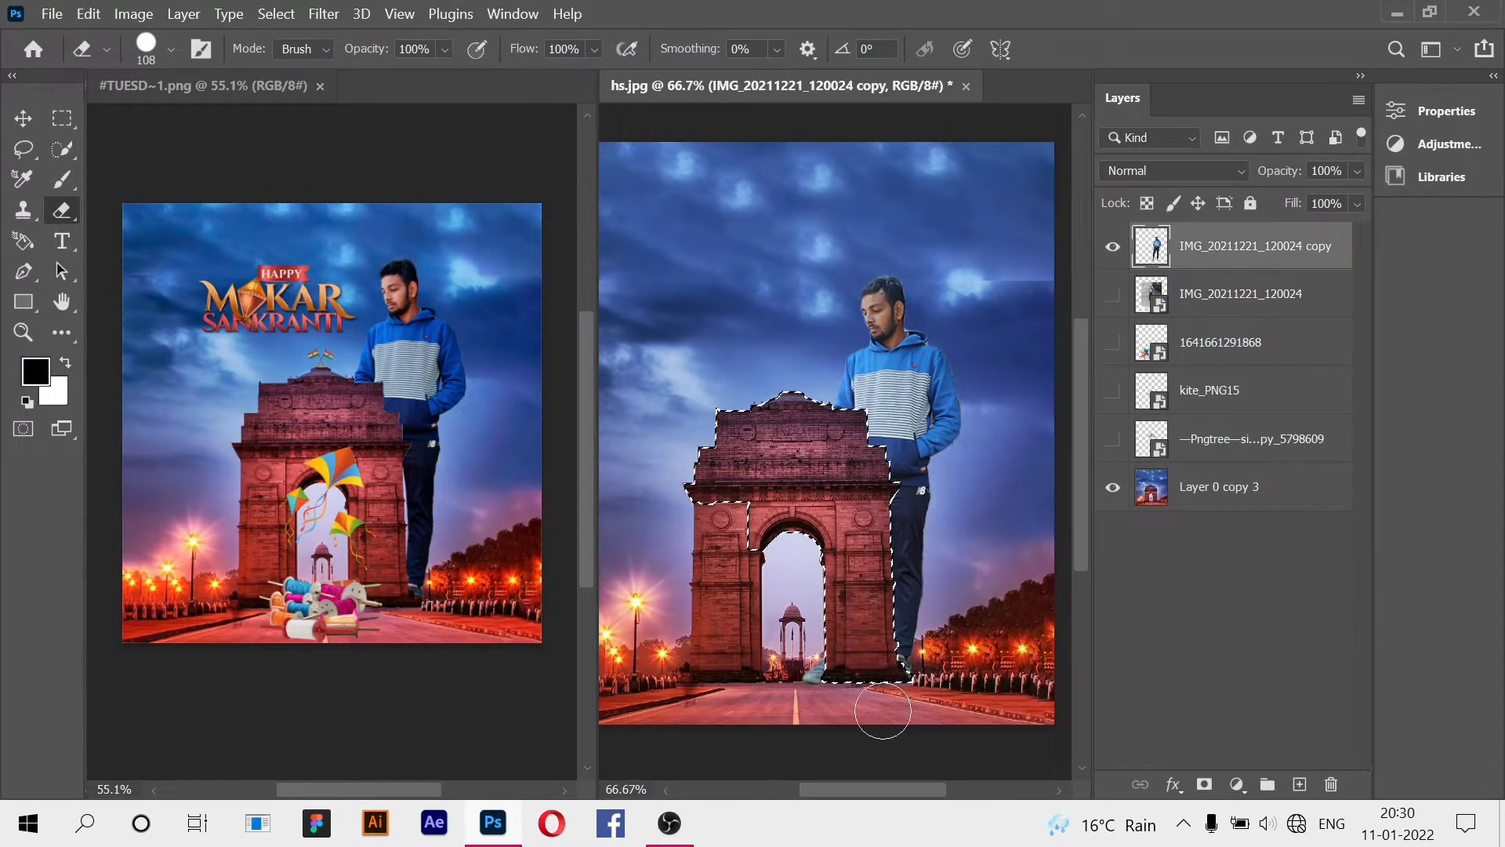
{"action": "key", "text": "ctrl+d"}
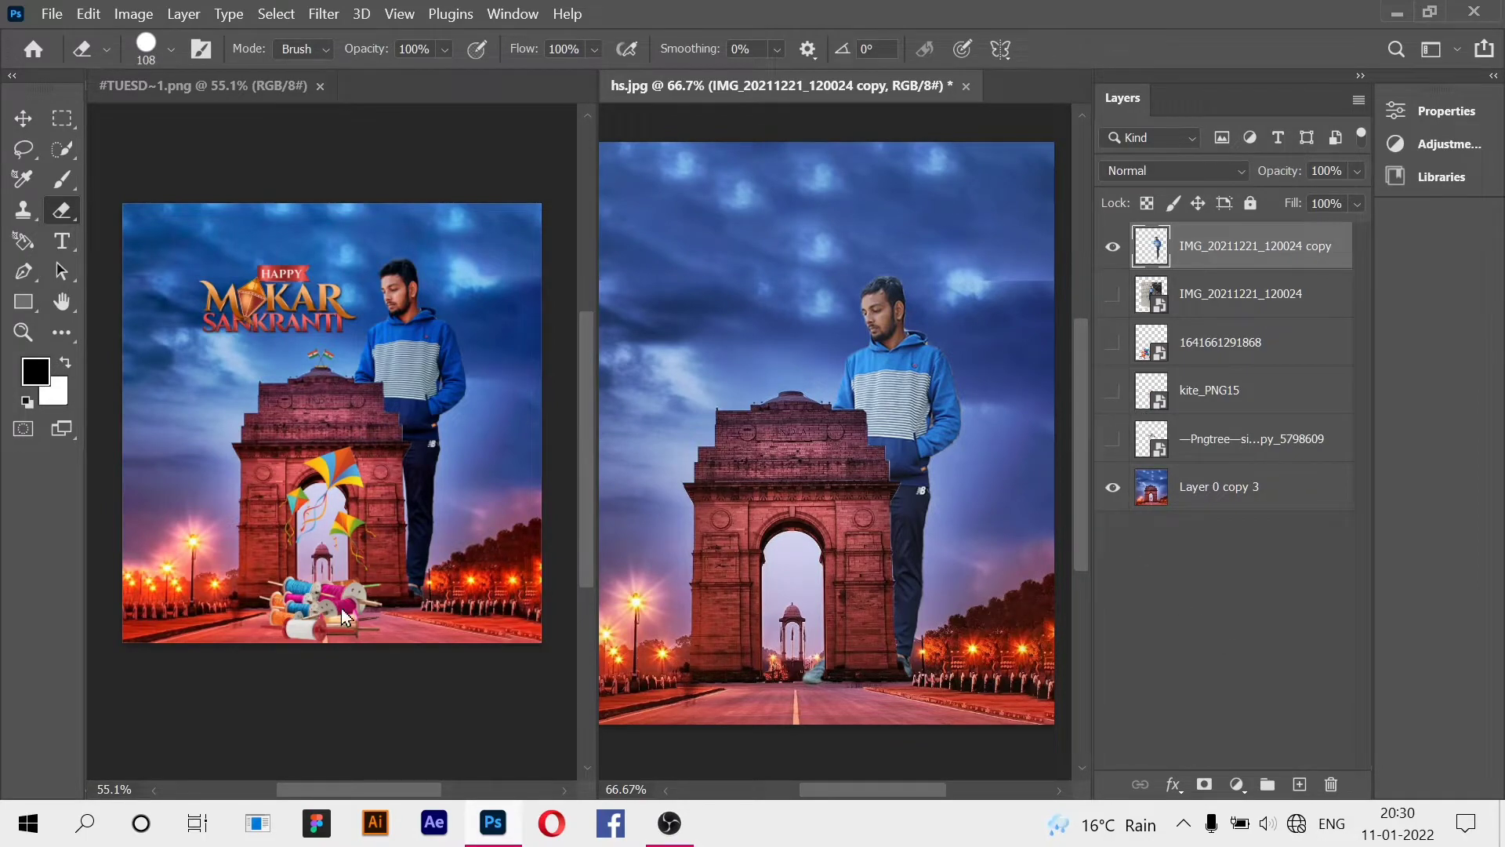
{"action": "left_click", "coordinate": [1112, 343]}
{"action": "left_click", "coordinate": [24, 118]}
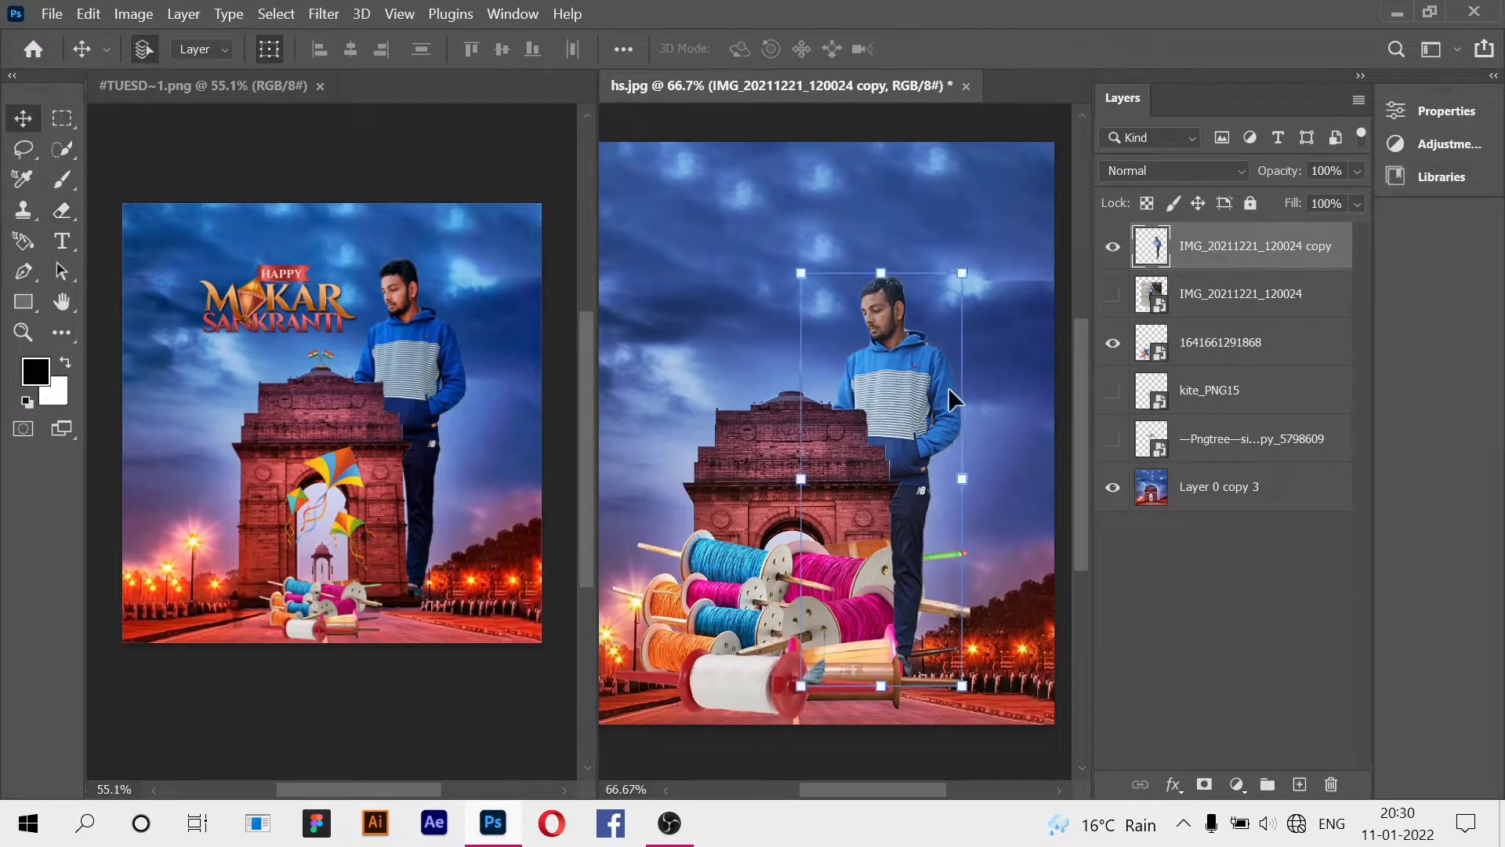
{"action": "left_click_drag", "start_coordinate": [1214, 365], "coordinate": [1199, 239]}
{"action": "key", "text": "ctrl+t"}
{"action": "left_click_drag", "start_coordinate": [905, 569], "coordinate": [878, 533]}
{"action": "left_click_drag", "start_coordinate": [941, 243], "coordinate": [715, 501]}
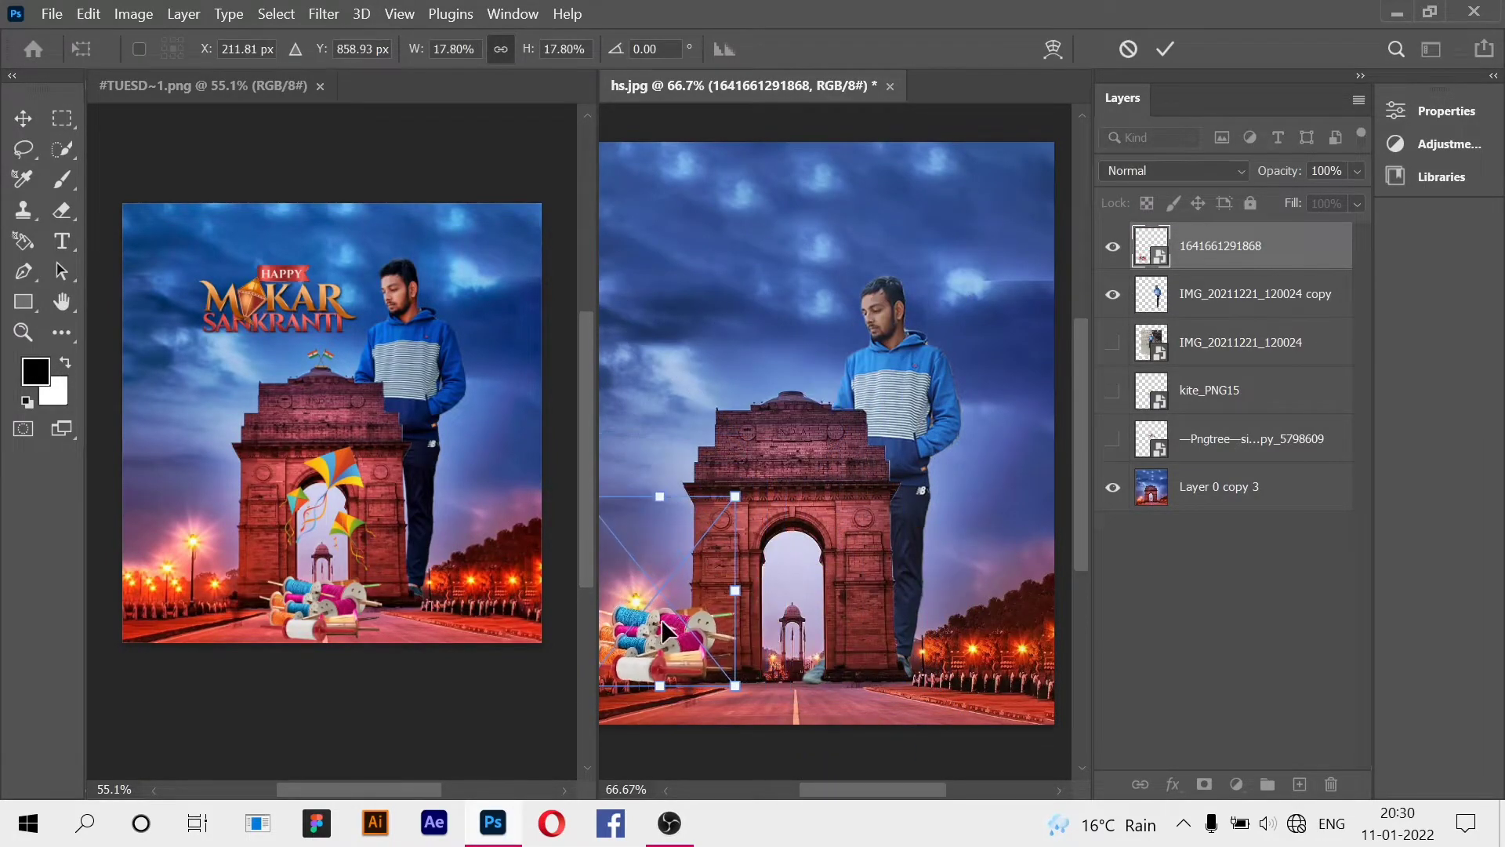
Move the spools onto the road in front of the arch opening, shrink them slightly and apply the transform.
{"action": "left_click_drag", "start_coordinate": [660, 624], "coordinate": [796, 665]}
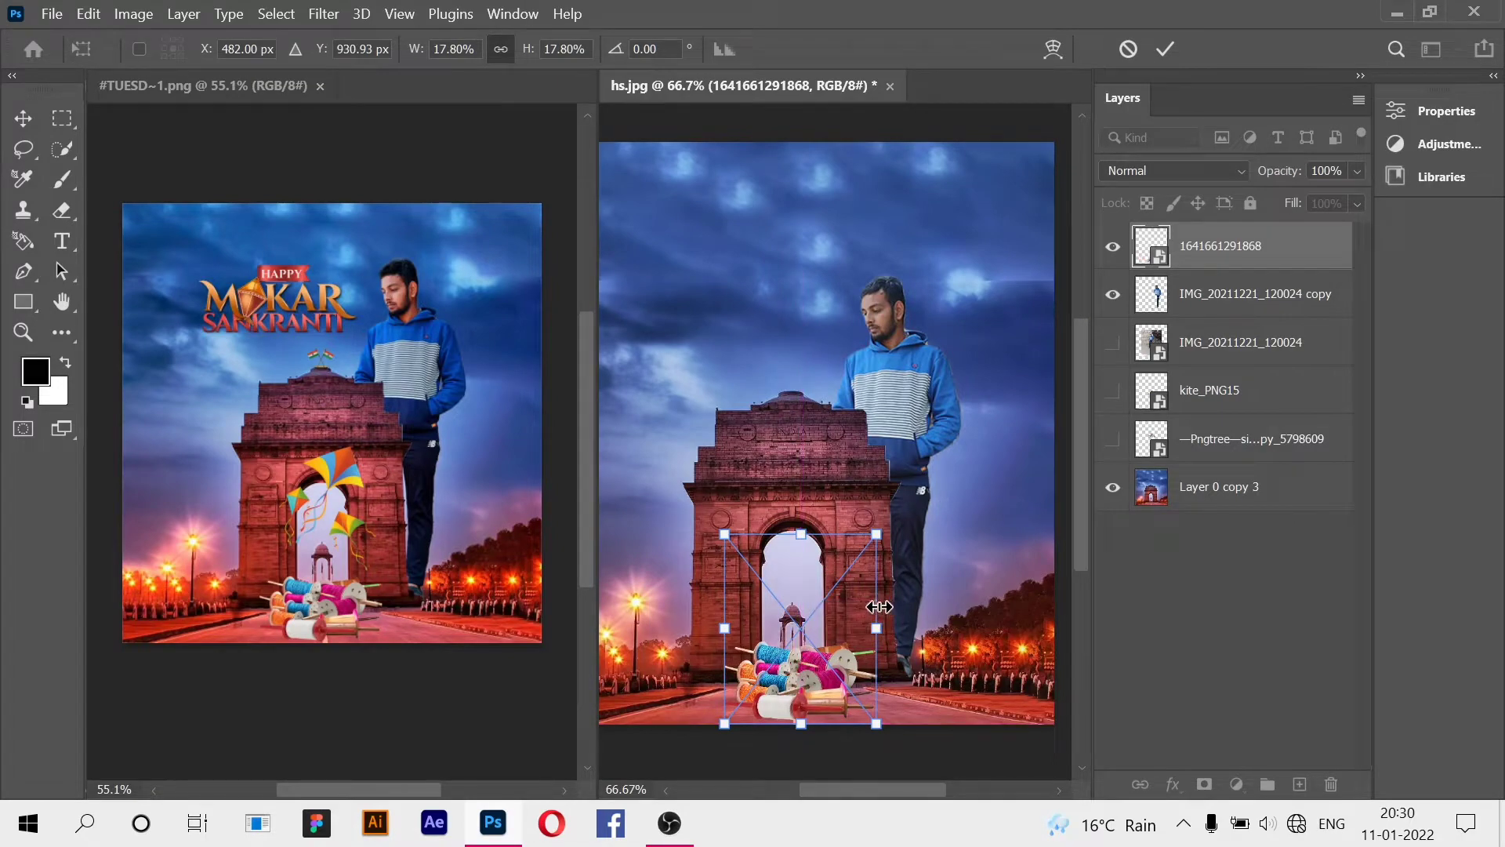
{"action": "left_click_drag", "start_coordinate": [876, 535], "coordinate": [869, 543]}
{"action": "left_click_drag", "start_coordinate": [813, 679], "coordinate": [800, 671]}
{"action": "left_click", "coordinate": [1207, 657]}
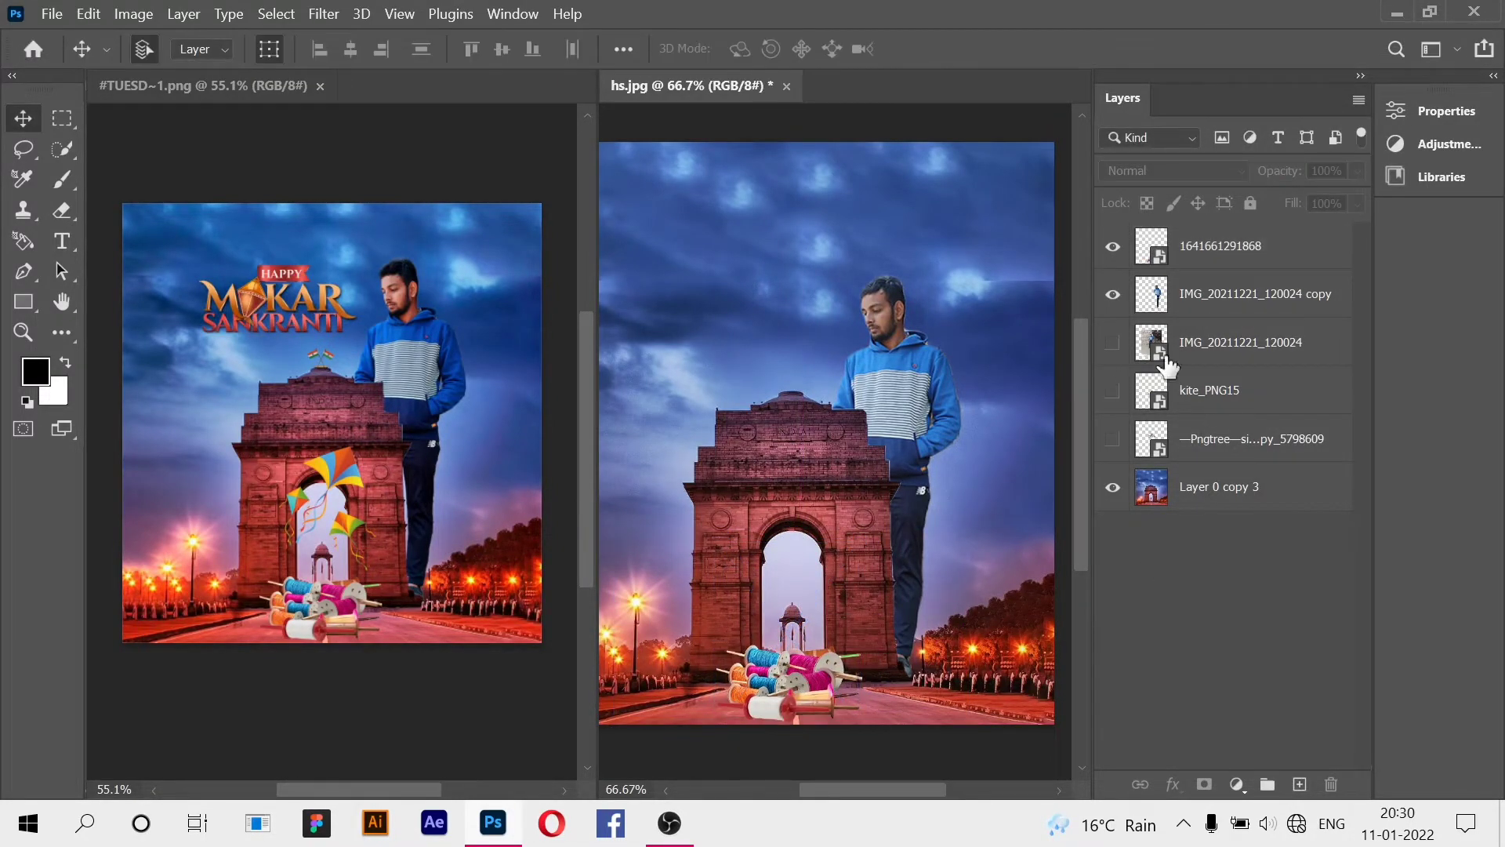
Show the kite_PNG15 layer, scale the kites down slightly and position them over the arch opening above the spools.
{"action": "left_click", "coordinate": [1113, 396]}
{"action": "left_click_drag", "start_coordinate": [823, 326], "coordinate": [823, 373]}
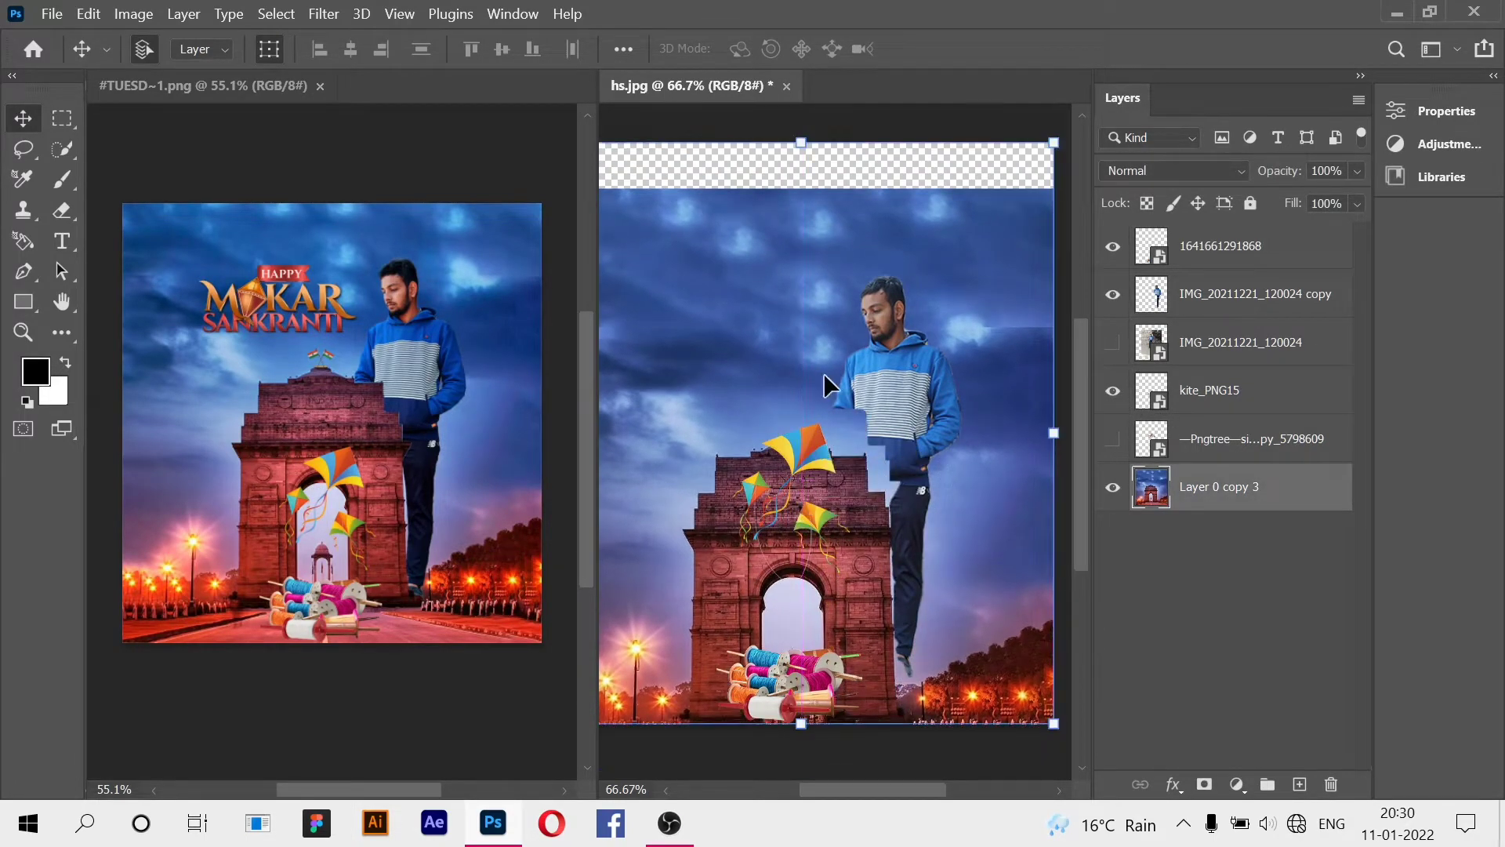
{"action": "key", "text": "ctrl+z"}
{"action": "left_click", "coordinate": [1215, 357]}
{"action": "left_click", "coordinate": [1220, 393]}
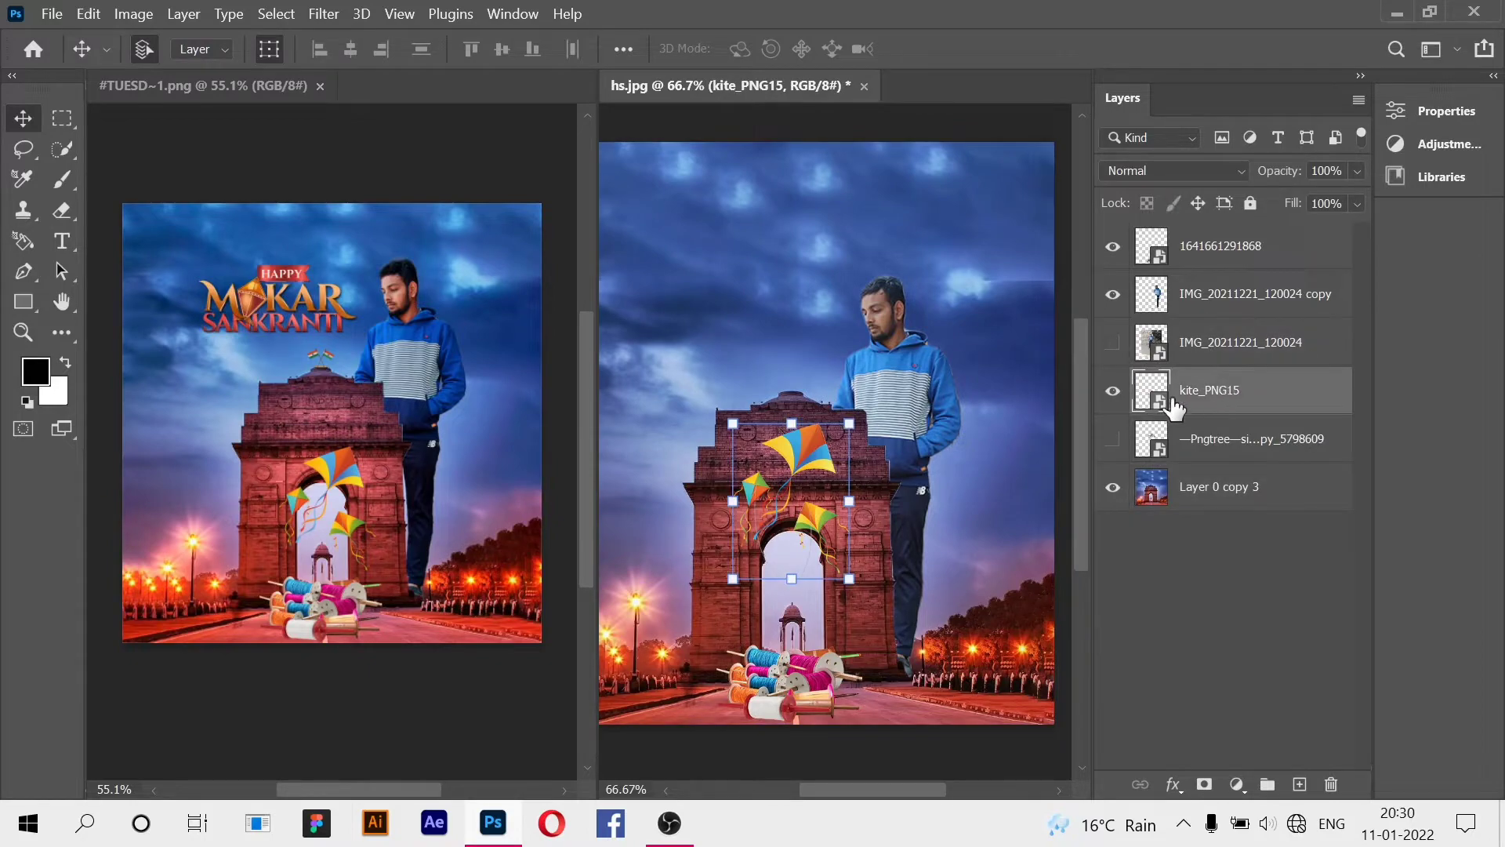
{"action": "left_click_drag", "start_coordinate": [851, 425], "coordinate": [827, 456]}
{"action": "left_click_drag", "start_coordinate": [778, 530], "coordinate": [797, 563]}
{"action": "left_click", "coordinate": [1129, 604]}
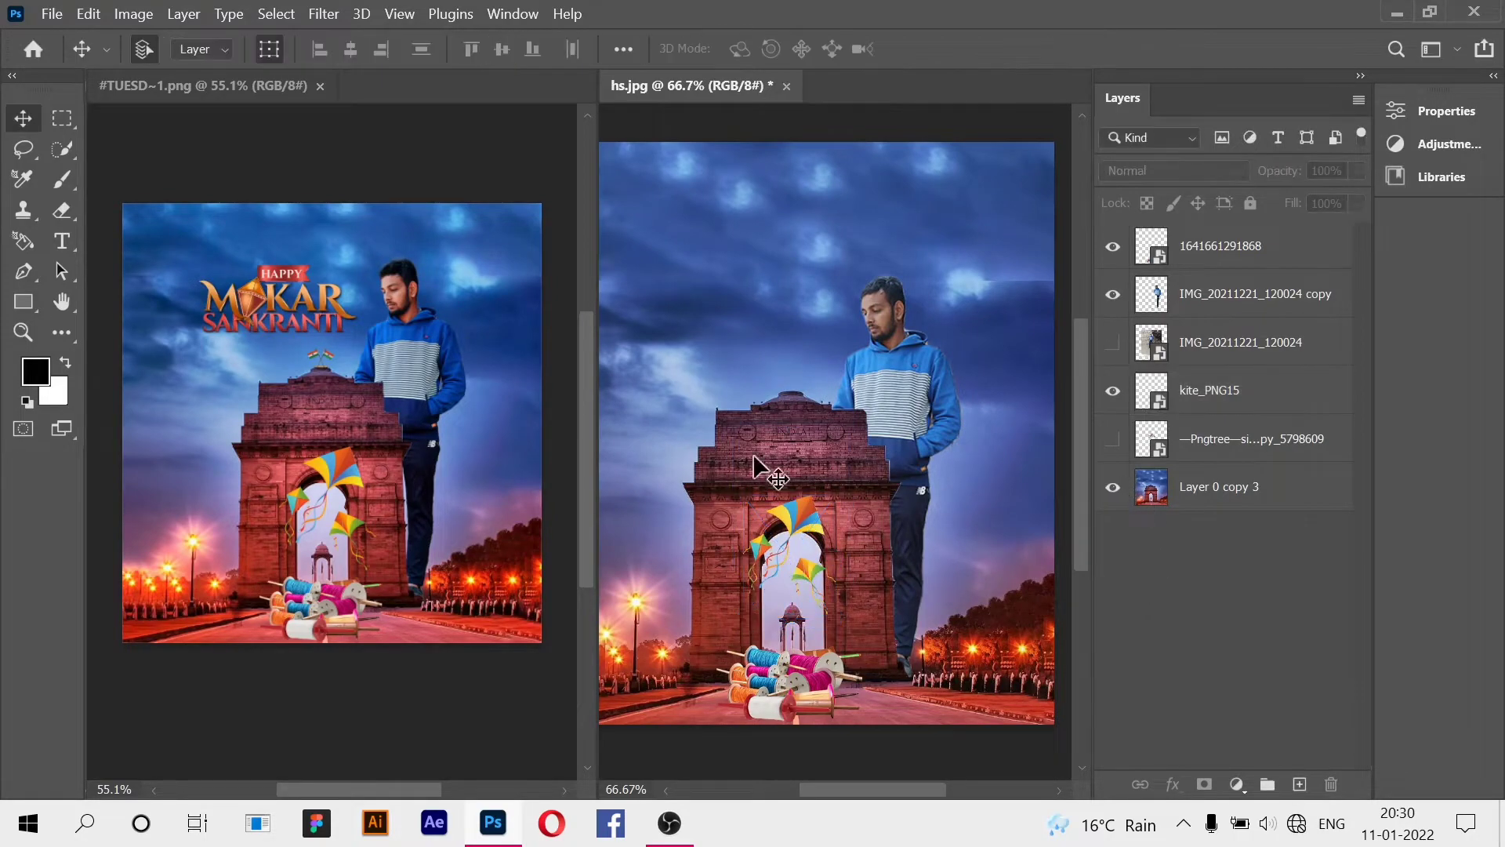
Show the Happy Makar Sankranti title layer, shift it up beside the man's face and move it to the top of the layer stack.
{"action": "left_click", "coordinate": [1113, 440]}
{"action": "left_click", "coordinate": [800, 390]}
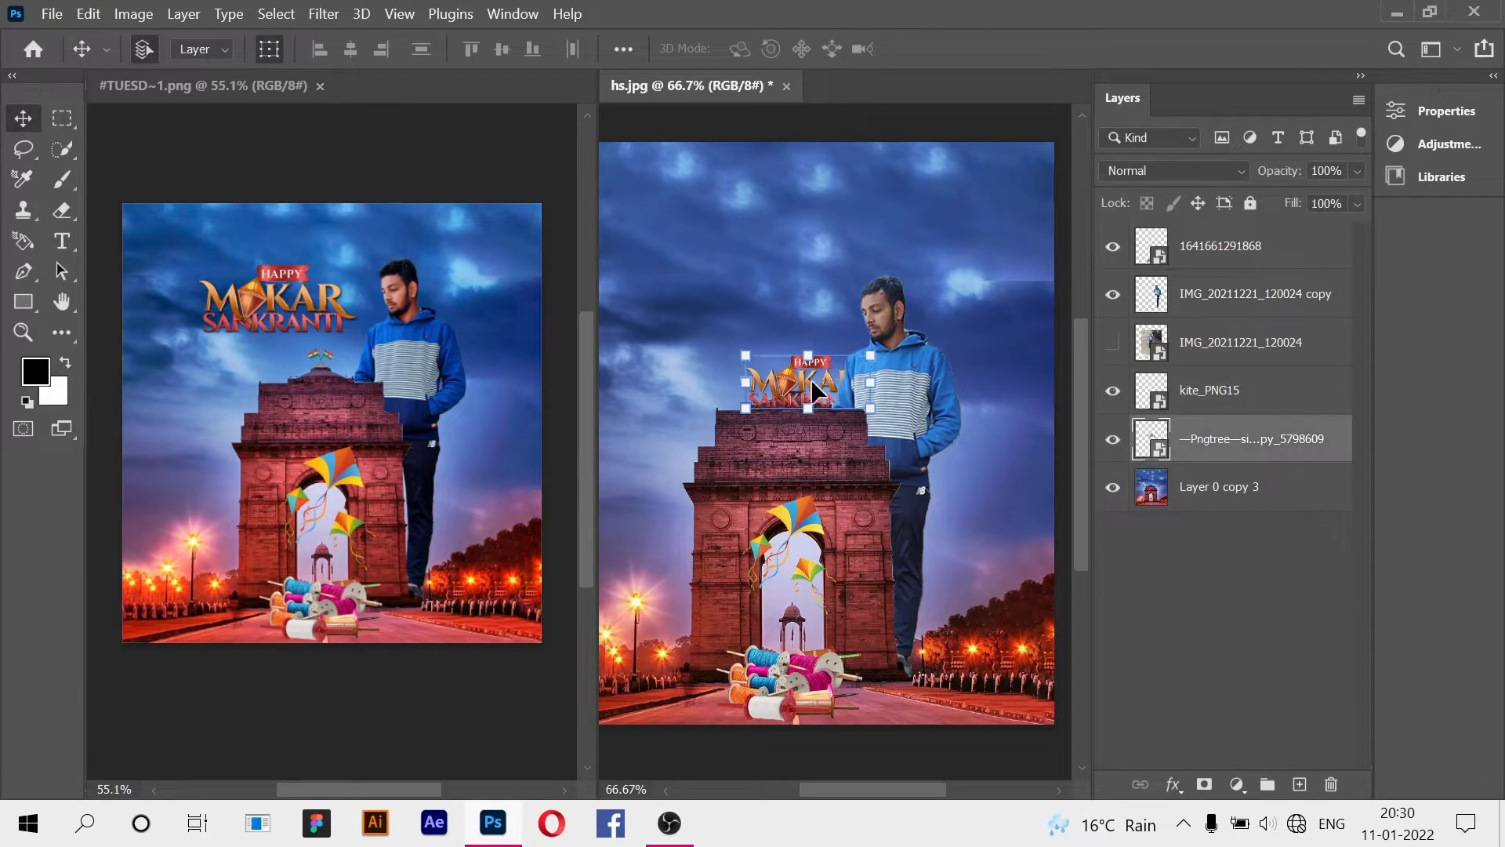
{"action": "left_click_drag", "start_coordinate": [873, 359], "coordinate": [914, 320]}
{"action": "left_click_drag", "start_coordinate": [1193, 438], "coordinate": [1192, 246]}
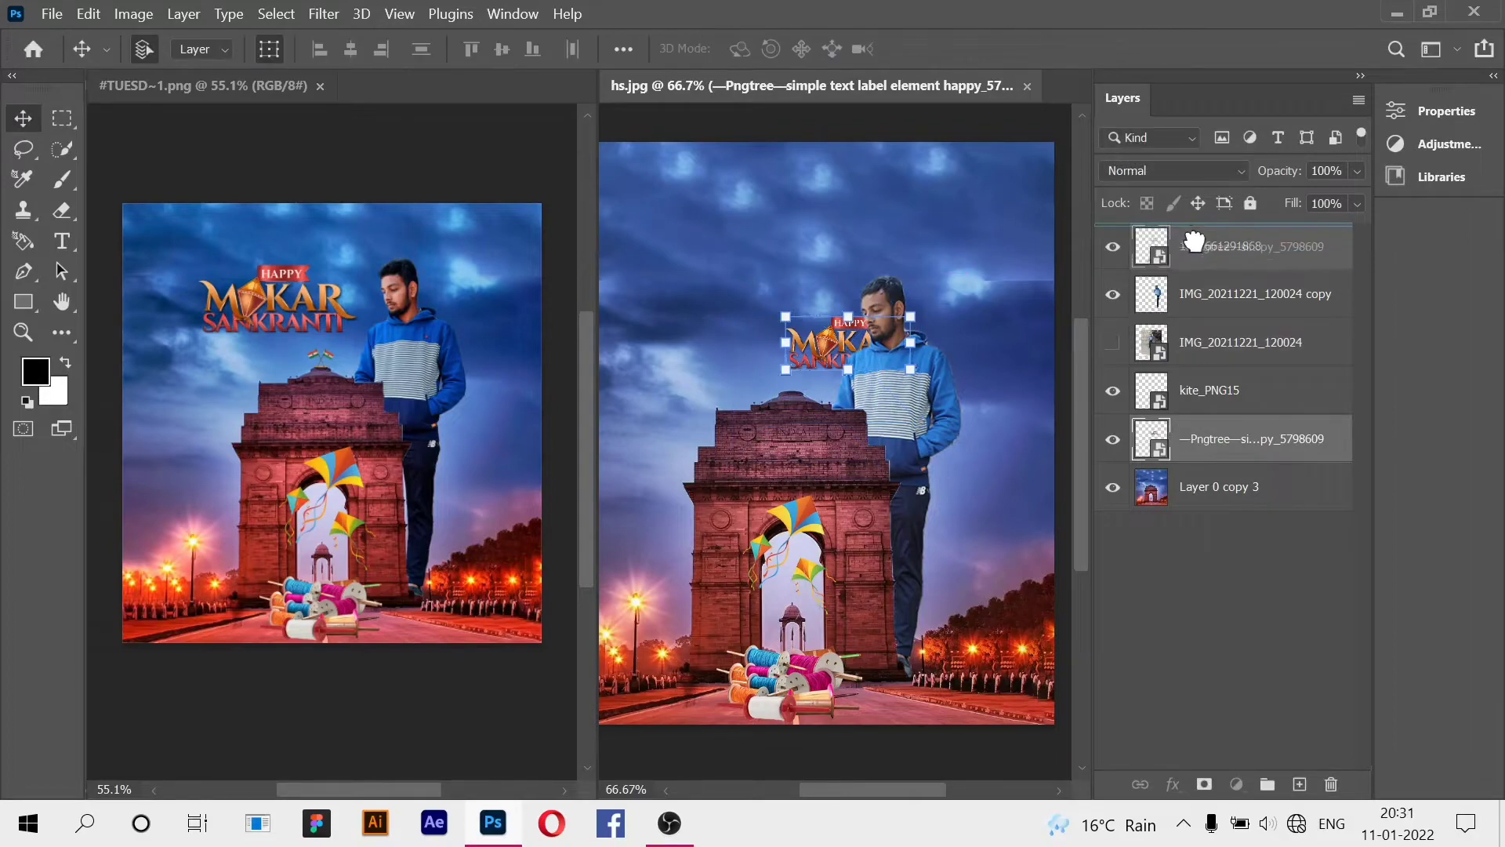
Enlarge the title to about 138%, place it in the sky to the left of the man's head and apply the transform.
{"action": "left_click_drag", "start_coordinate": [909, 309], "coordinate": [1011, 156]}
{"action": "left_click_drag", "start_coordinate": [976, 288], "coordinate": [808, 347]}
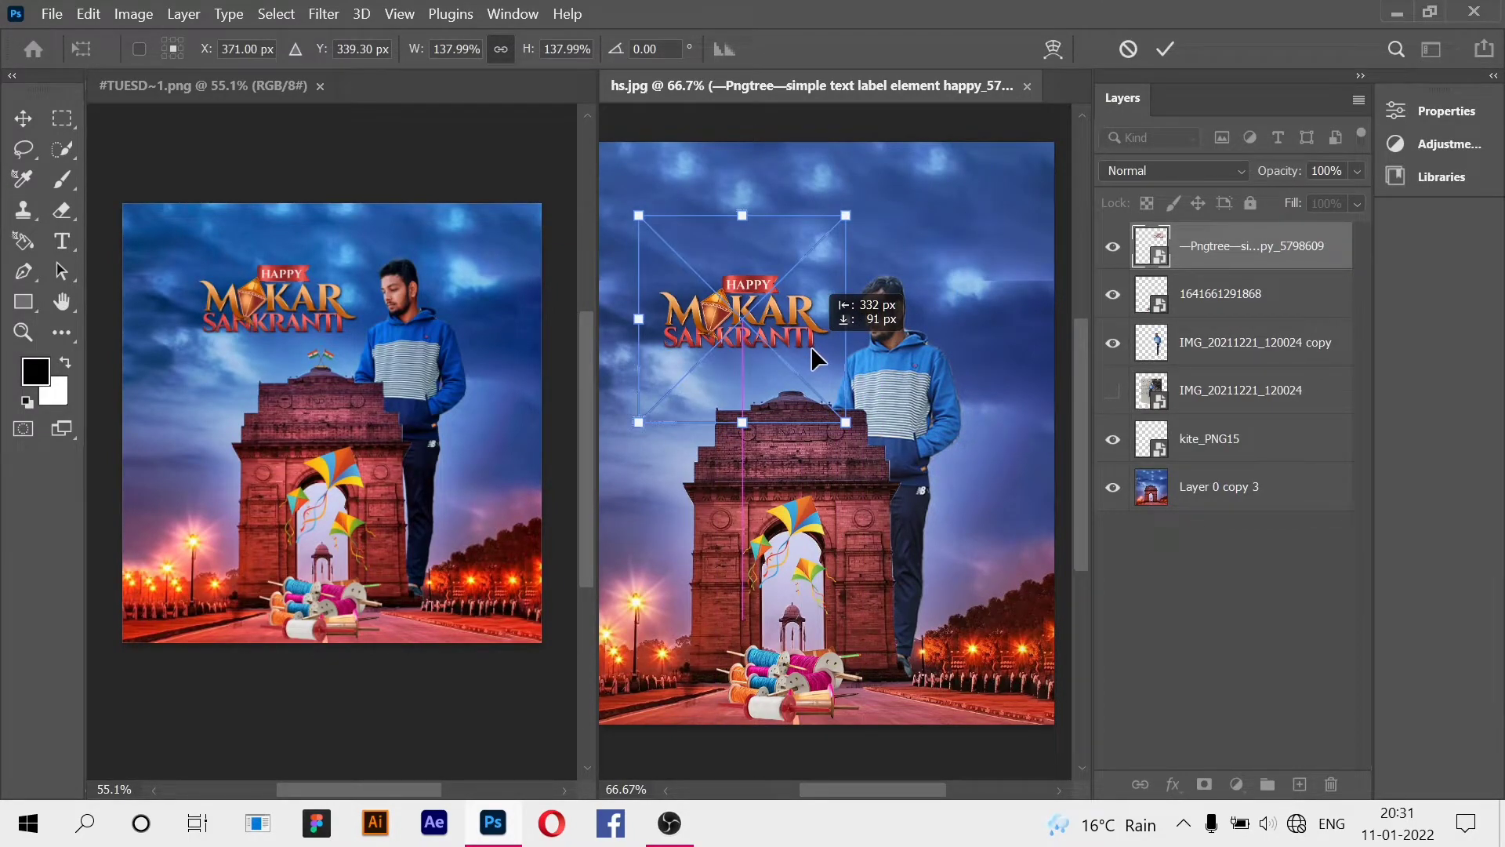
{"action": "left_click", "coordinate": [1242, 594]}
Reduce the title to about 128.6%, move it closer above the arch, nudge it up and left, and apply the transform.
{"action": "left_click", "coordinate": [739, 316]}
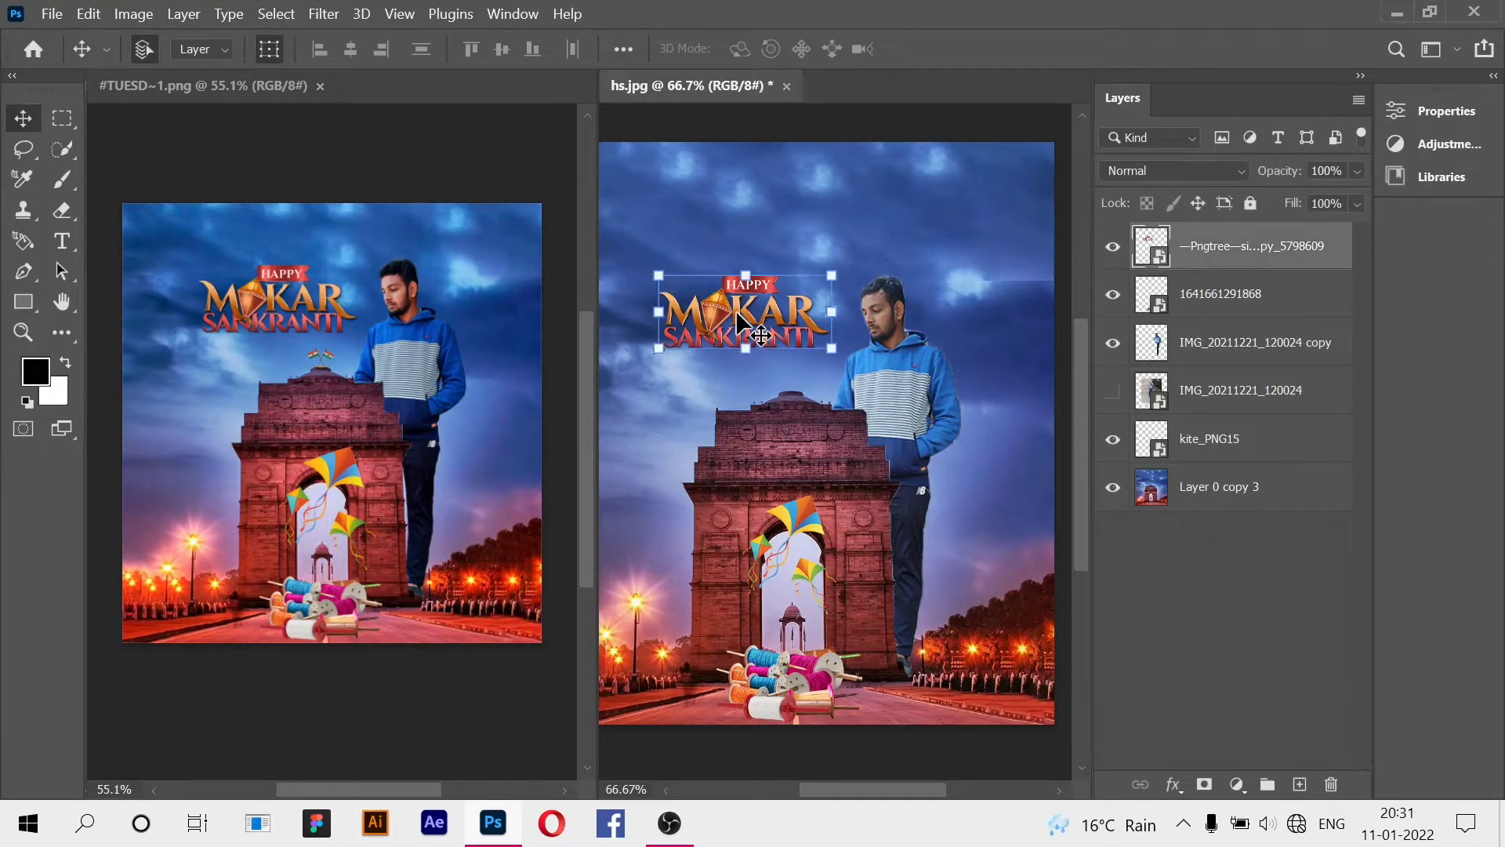
{"action": "key", "text": "ctrl+t"}
{"action": "left_click_drag", "start_coordinate": [832, 275], "coordinate": [835, 235]}
{"action": "left_click_drag", "start_coordinate": [760, 343], "coordinate": [770, 353]}
{"action": "key", "text": "Up"}
{"action": "key", "text": "Up"}
{"action": "key", "text": "Up"}
{"action": "key", "text": "Left"}
{"action": "key", "text": "Left"}
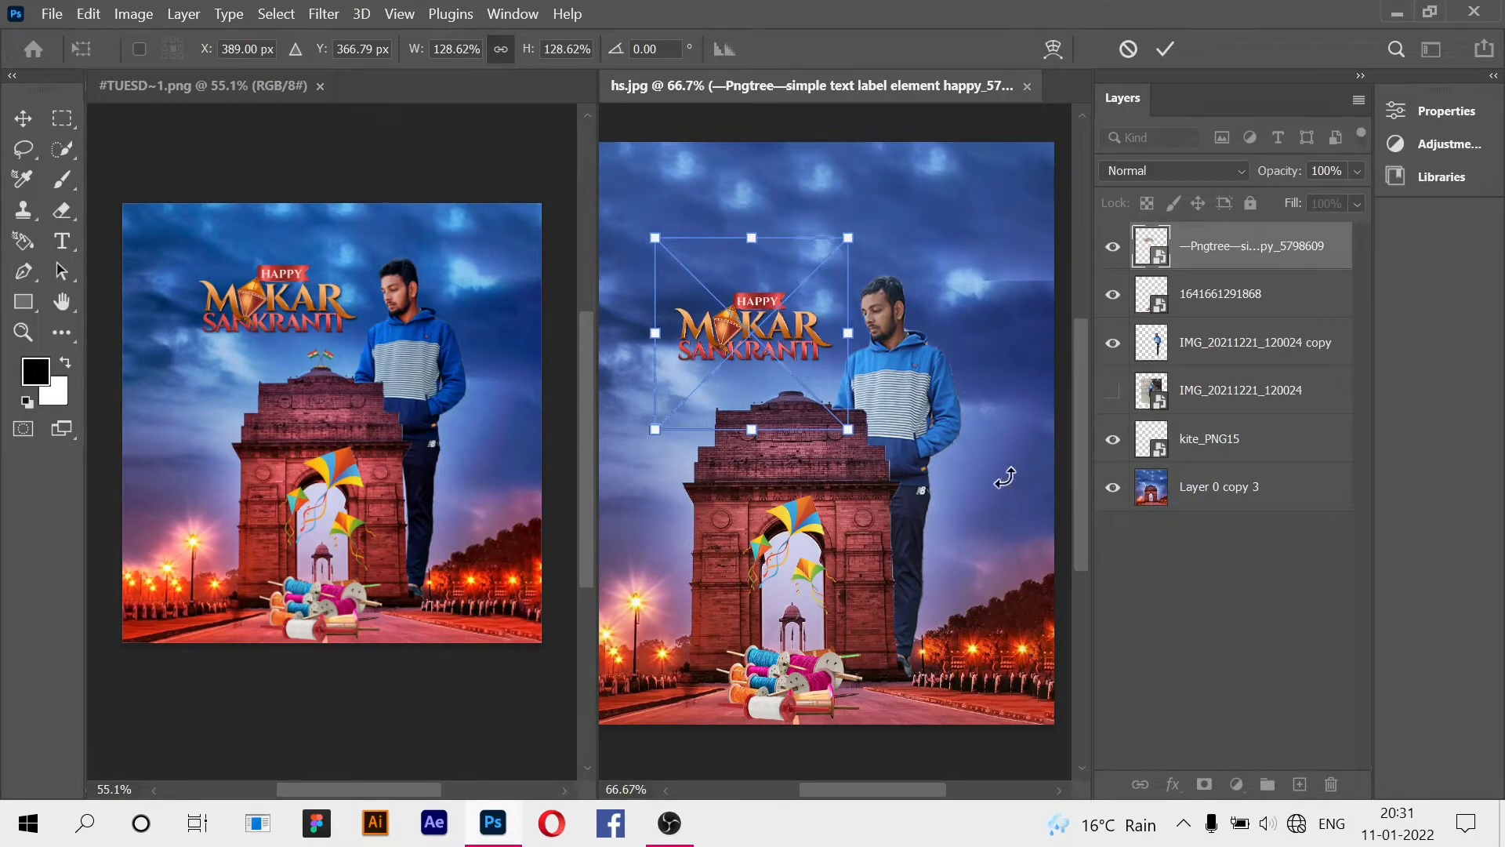
{"action": "left_click", "coordinate": [1299, 606]}
Duplicate the man's erased cutout layer and hide the original cutout.
{"action": "left_click", "coordinate": [1243, 355]}
{"action": "key", "text": "ctrl+j"}
{"action": "left_click", "coordinate": [1113, 391]}
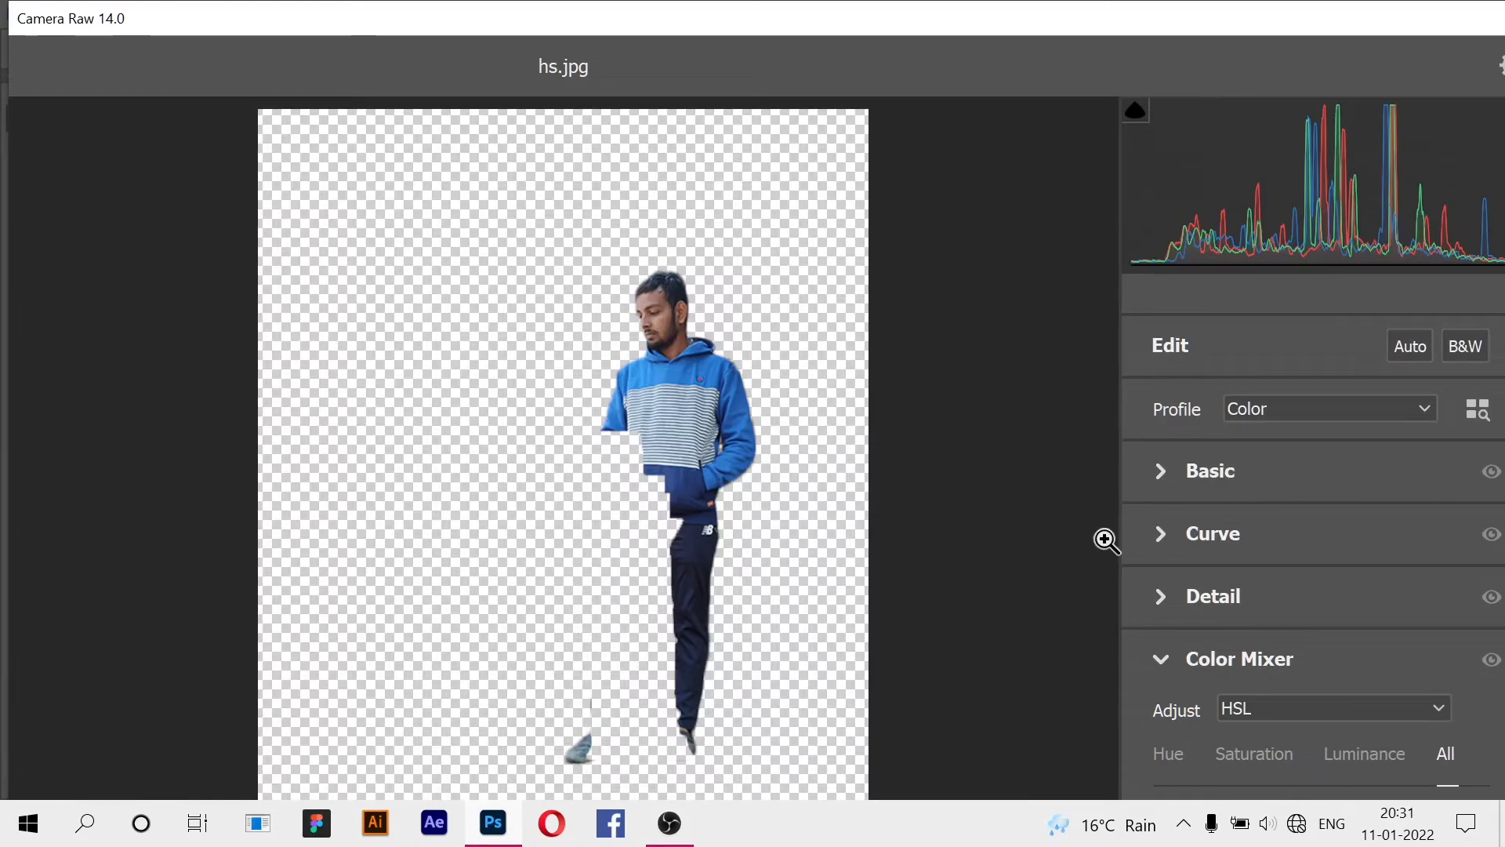
In Camera Raw, set the duplicate's Blacks to -22, Whites to -21, Shadows to -40 and Highlights to -9, and raise Clarity slightly.
{"action": "left_click", "coordinate": [1161, 474]}
{"action": "scroll", "coordinate": [1321, 581], "scroll_direction": "down", "scroll_amount": 3}
{"action": "left_click_drag", "start_coordinate": [1320, 539], "coordinate": [1283, 539]}
{"action": "left_click_drag", "start_coordinate": [1320, 492], "coordinate": [1287, 493]}
{"action": "left_click_drag", "start_coordinate": [1321, 444], "coordinate": [1248, 444]}
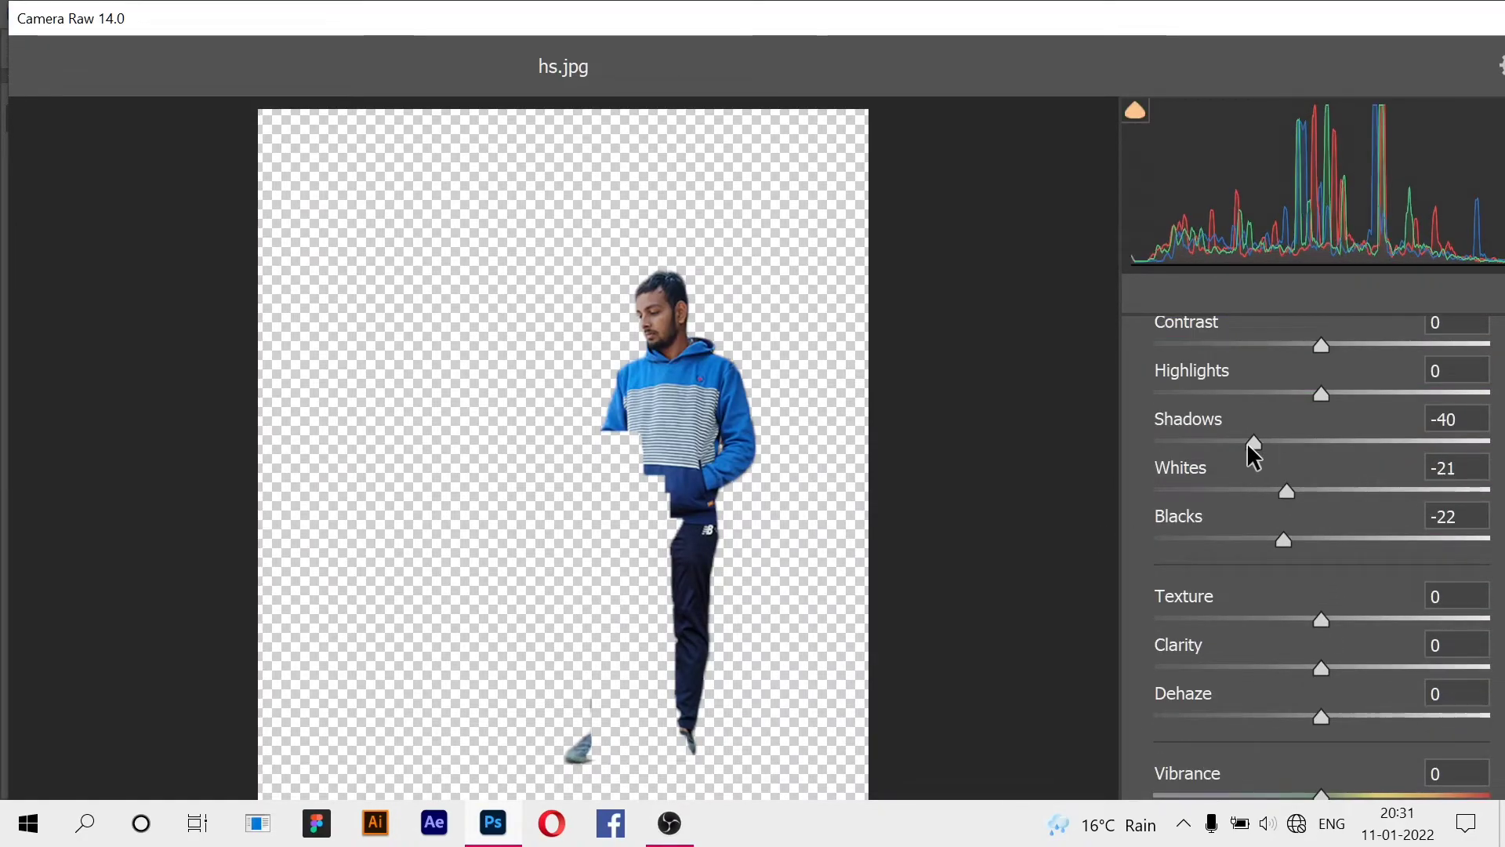
{"action": "left_click_drag", "start_coordinate": [1321, 394], "coordinate": [1305, 395]}
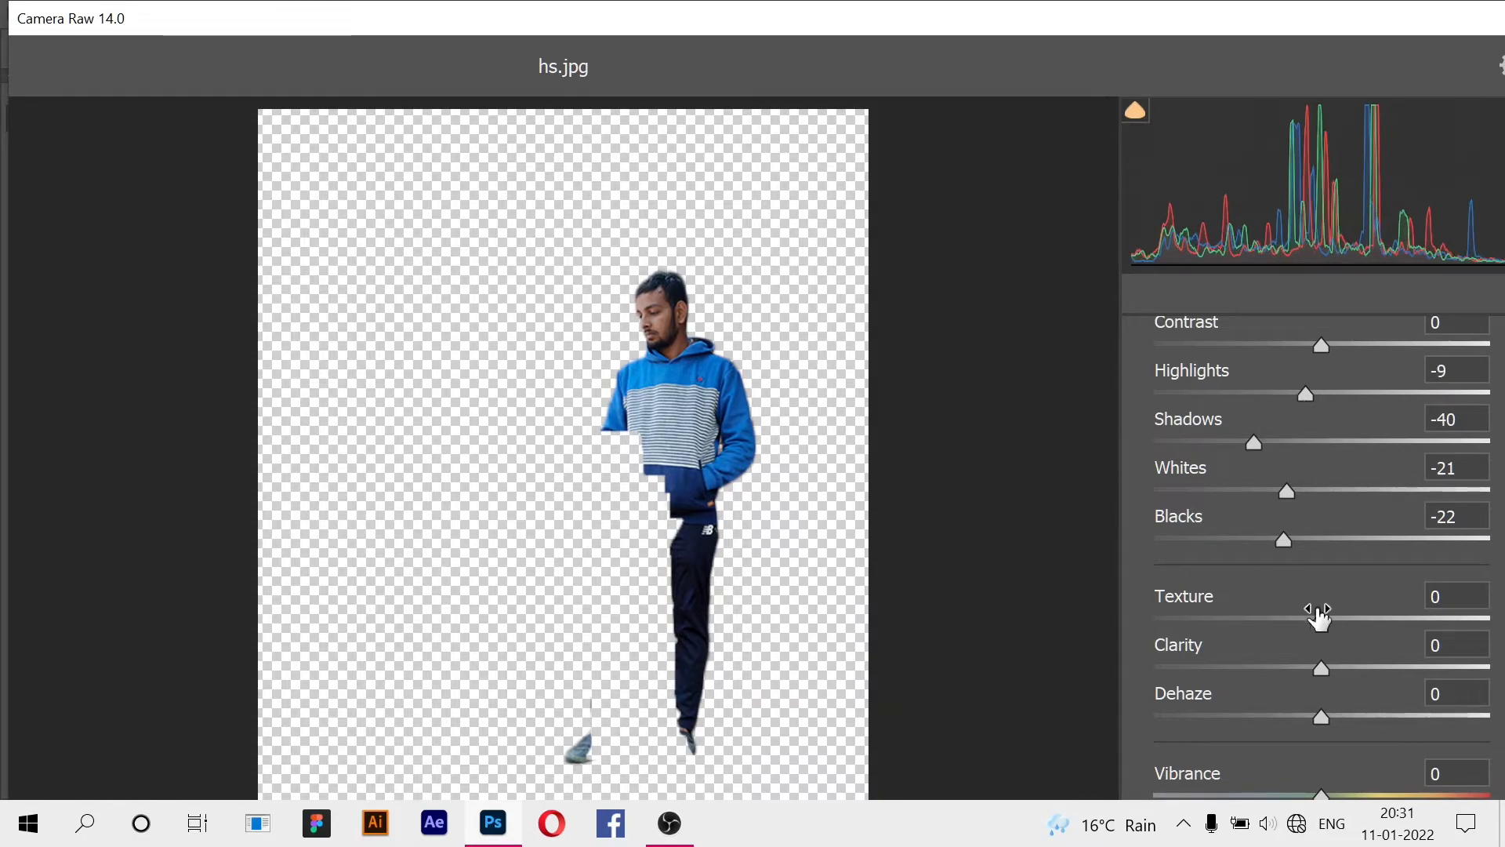
{"action": "left_click_drag", "start_coordinate": [1321, 668], "coordinate": [1331, 619]}
Fine-tune the cutout with two further Camera Raw sliders, raising one and lowering the other, and apply the filter.
{"action": "scroll", "coordinate": [1255, 625], "scroll_direction": "down", "scroll_amount": 5}
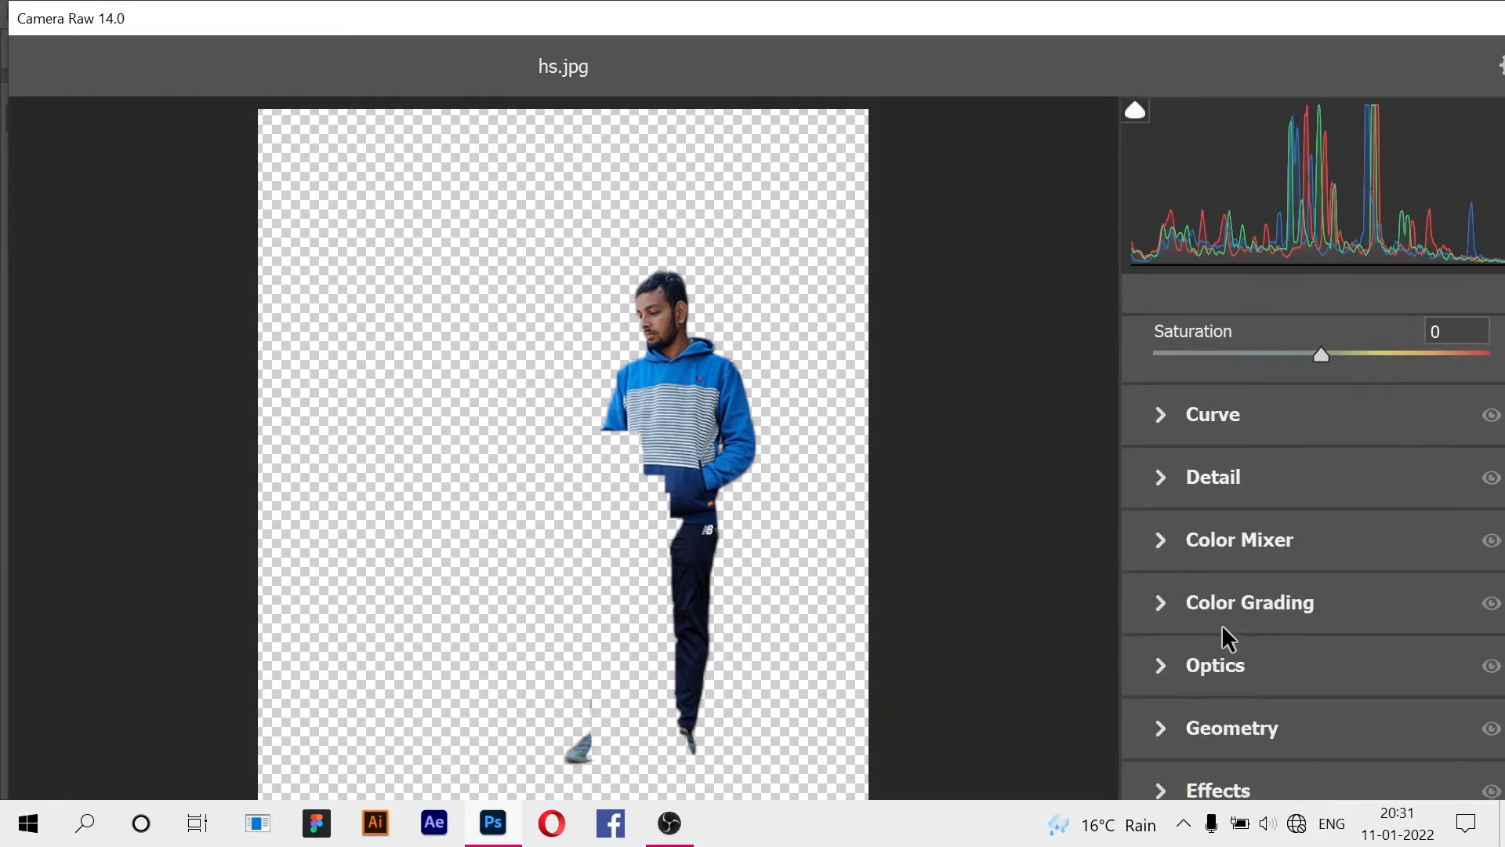
{"action": "left_click", "coordinate": [1165, 542]}
{"action": "scroll", "coordinate": [1302, 605], "scroll_direction": "down", "scroll_amount": 4}
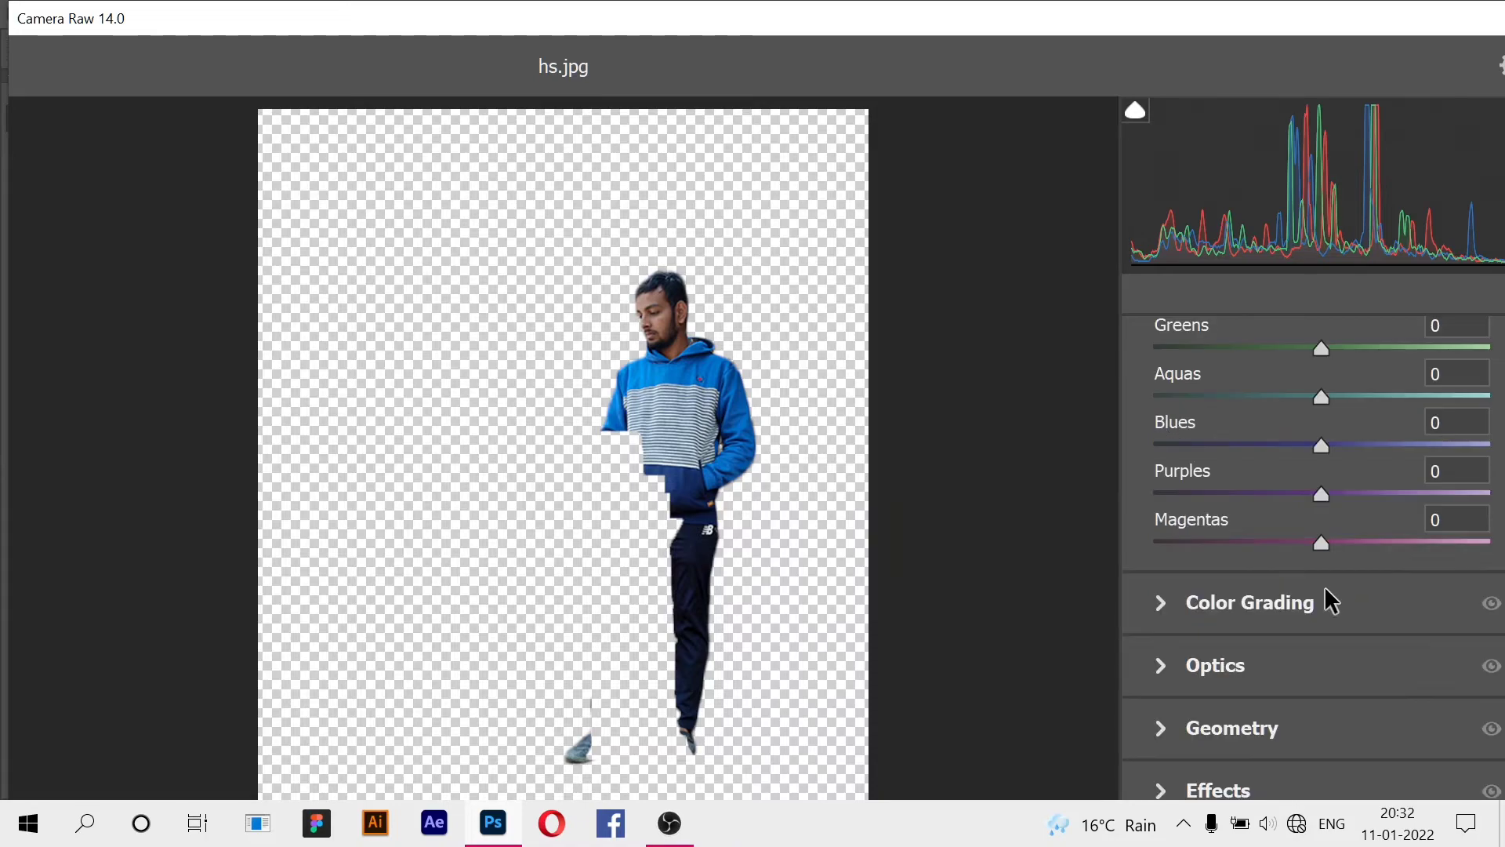
{"action": "scroll", "coordinate": [1288, 552], "scroll_direction": "down", "scroll_amount": 3}
{"action": "left_click_drag", "start_coordinate": [1321, 551], "coordinate": [1394, 545]}
{"action": "left_click_drag", "start_coordinate": [1321, 745], "coordinate": [1281, 745]}
{"action": "key", "text": "Return"}
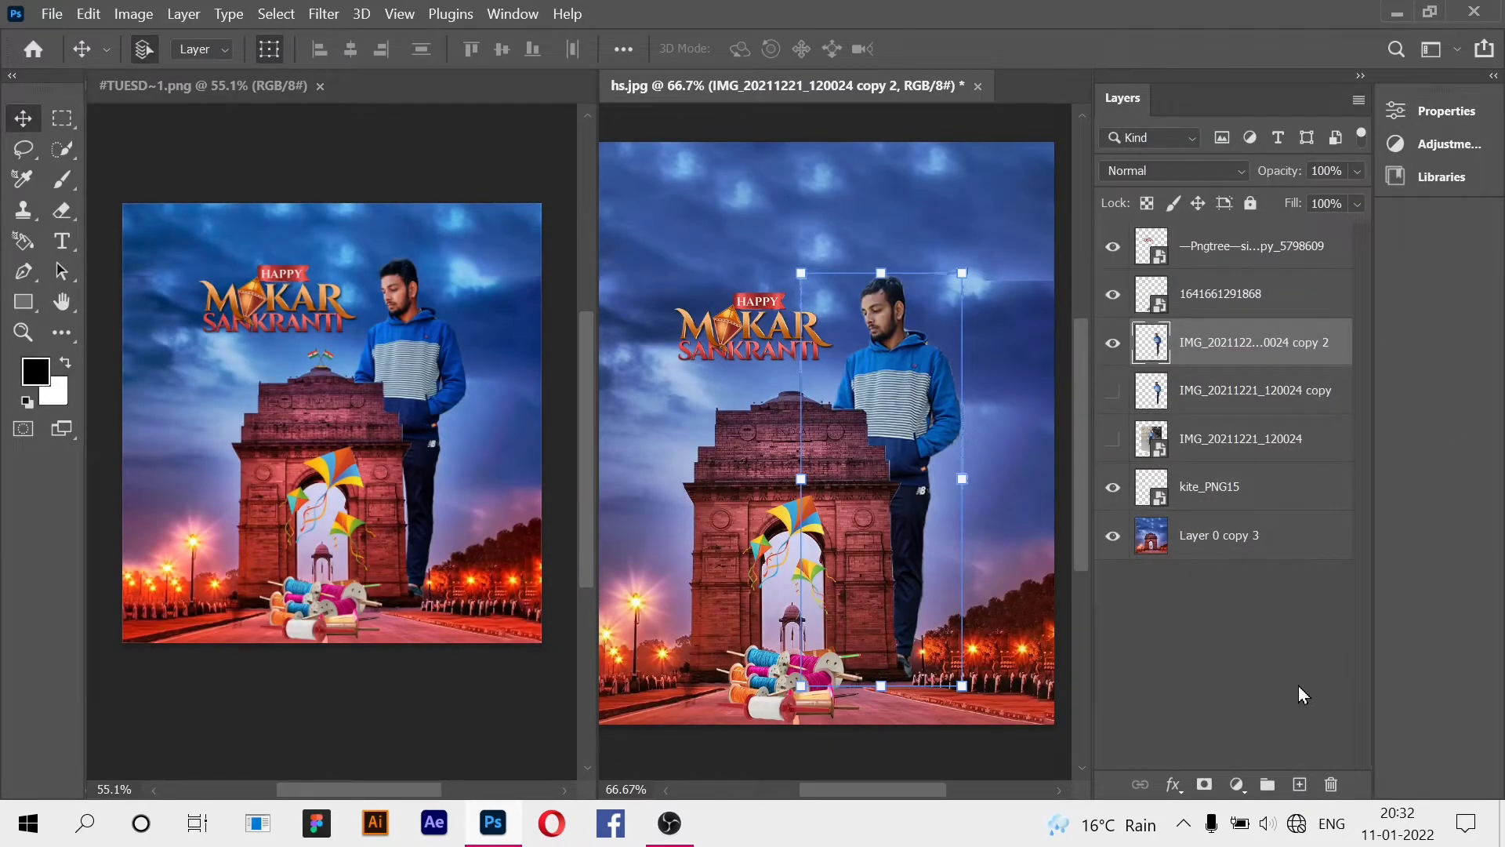
Open the duplicated cutout in Liquify at 200% and push the top of the man's hair fuller with a size 40 warp brush.
{"action": "left_click", "coordinate": [324, 15]}
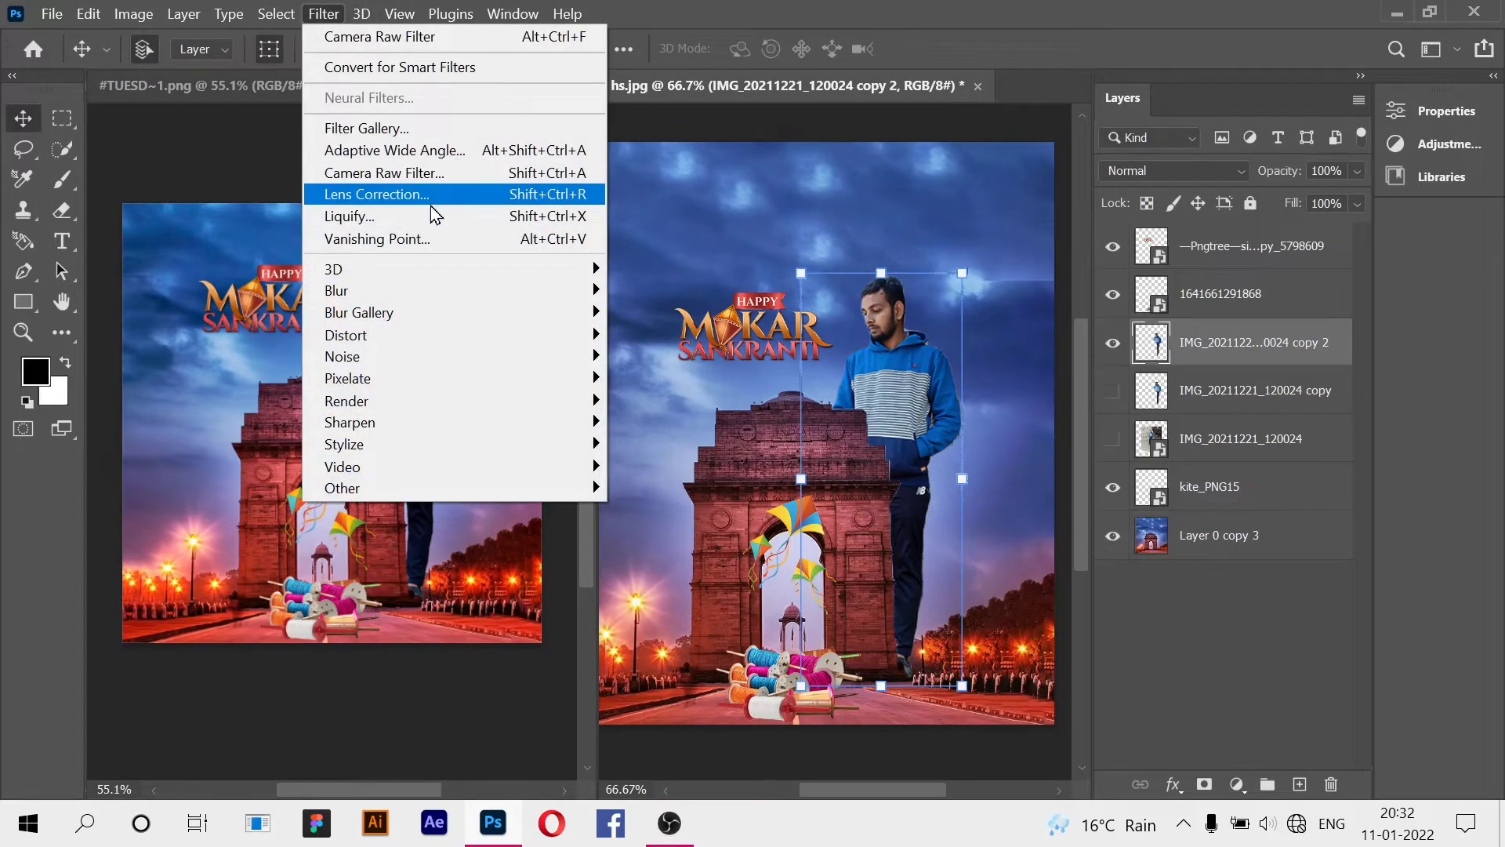
{"action": "left_click", "coordinate": [571, 282]}
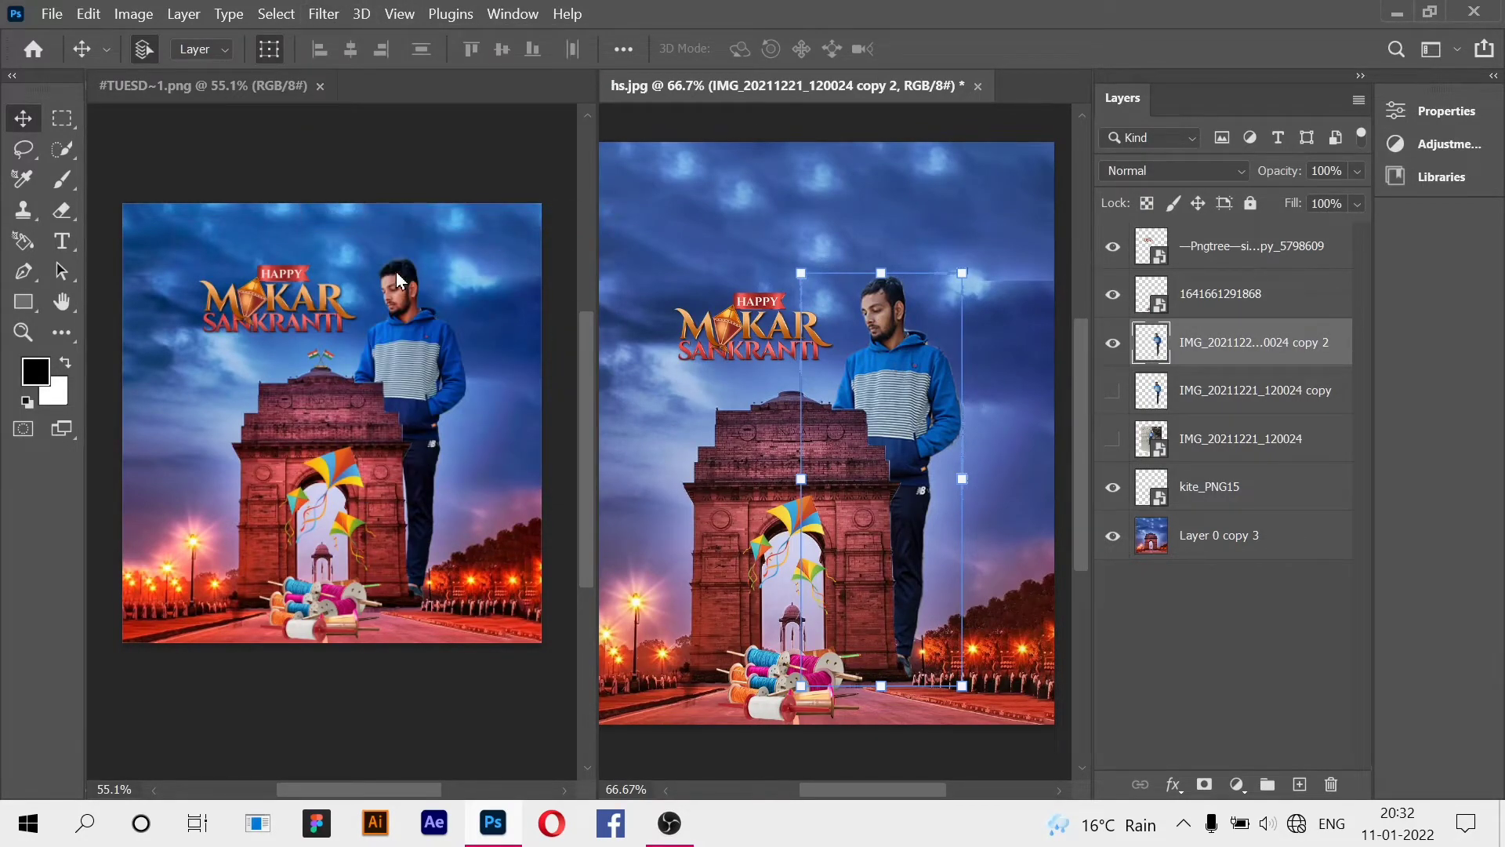
{"action": "key", "text": "ctrl+shift+x"}
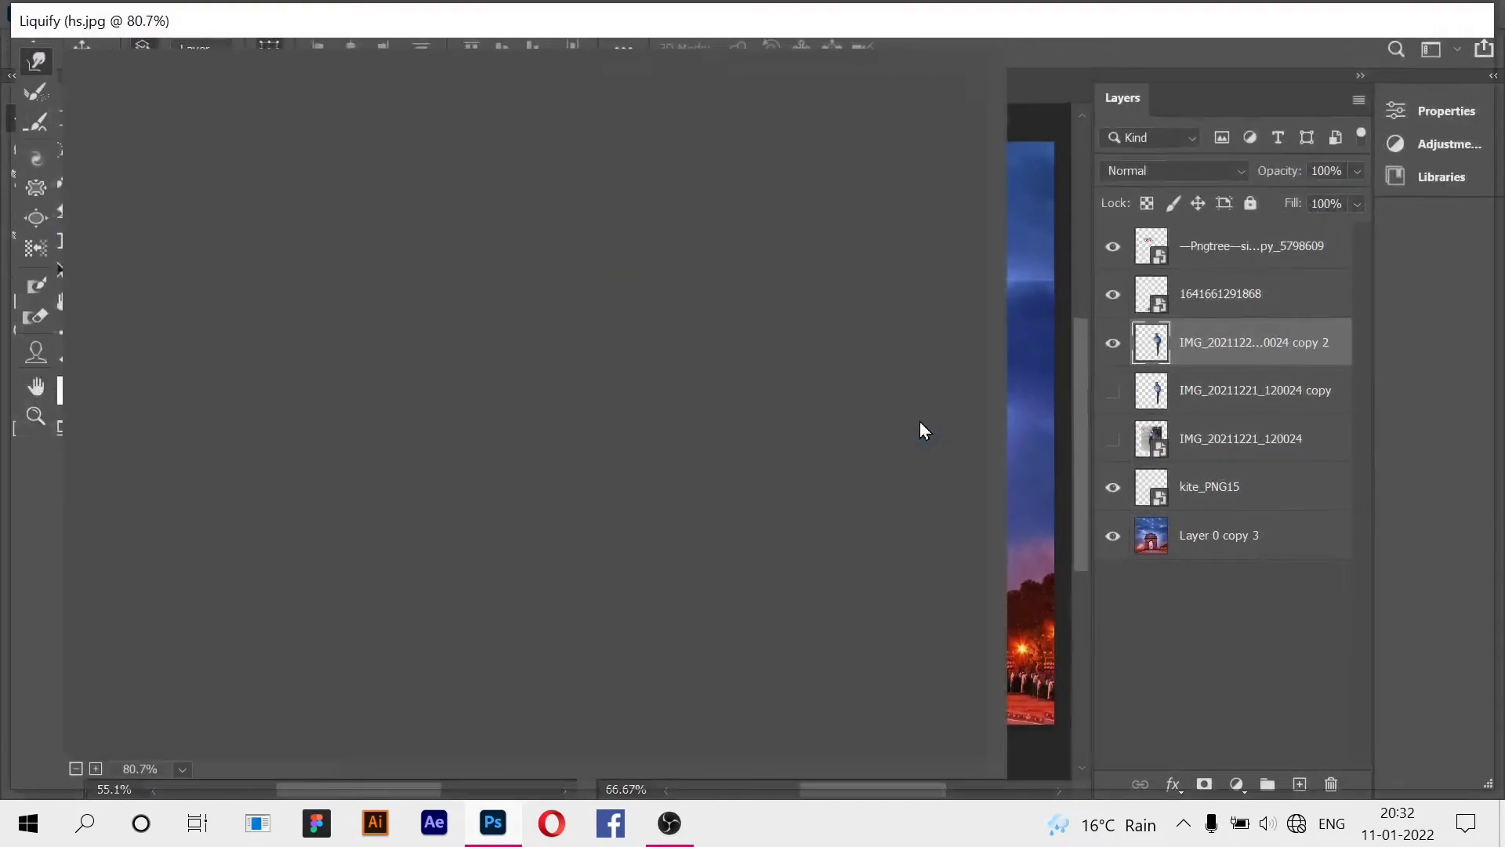
{"action": "key", "text": "ctrl+plus"}
{"action": "key", "text": "ctrl+plus"}
{"action": "scroll", "coordinate": [653, 211], "scroll_direction": "up", "scroll_amount": 3}
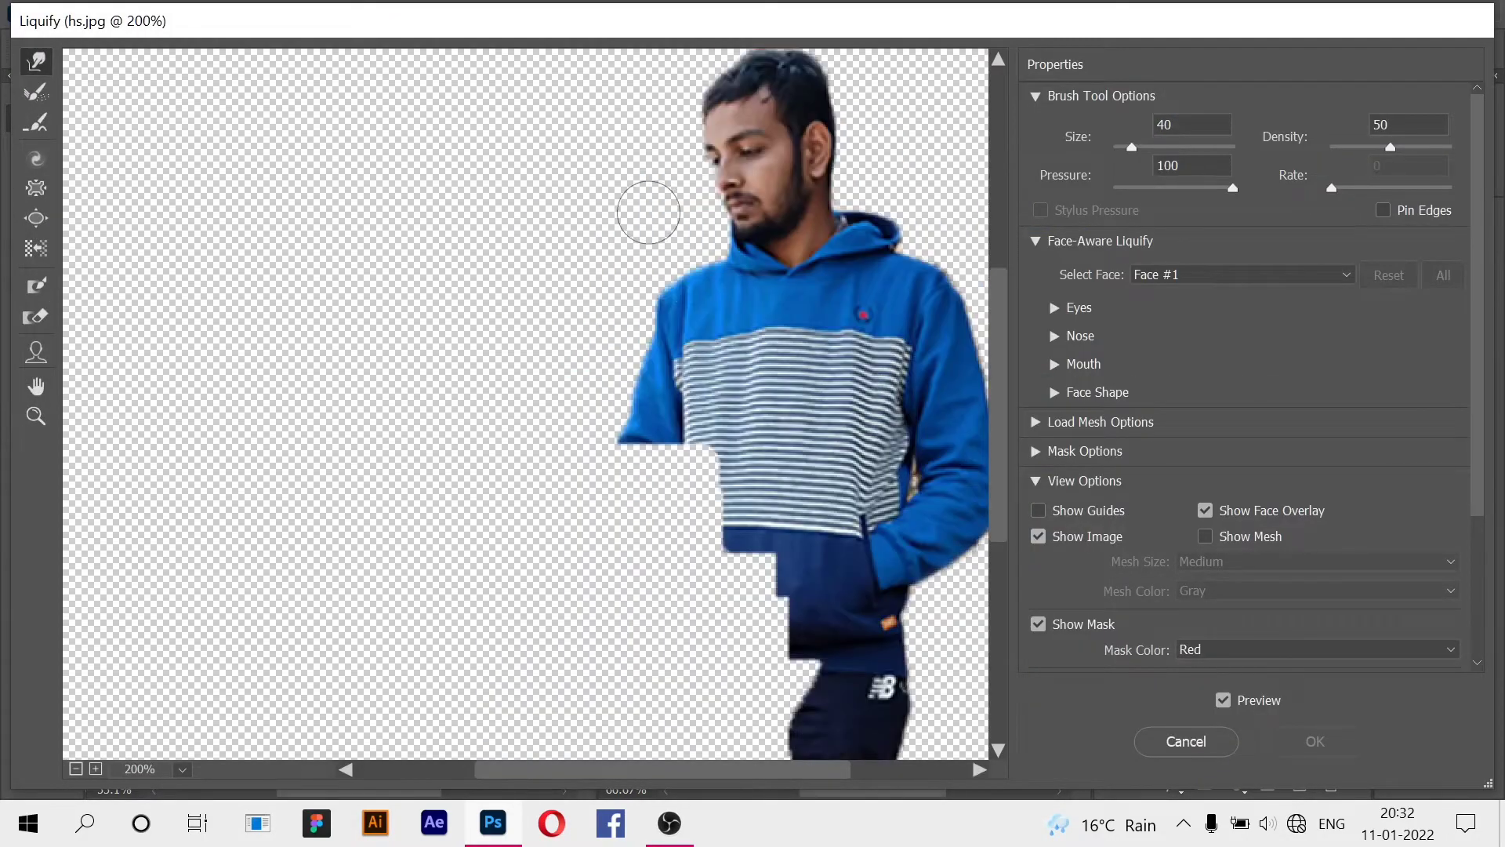
{"action": "left_click_drag", "start_coordinate": [661, 778], "coordinate": [707, 778]}
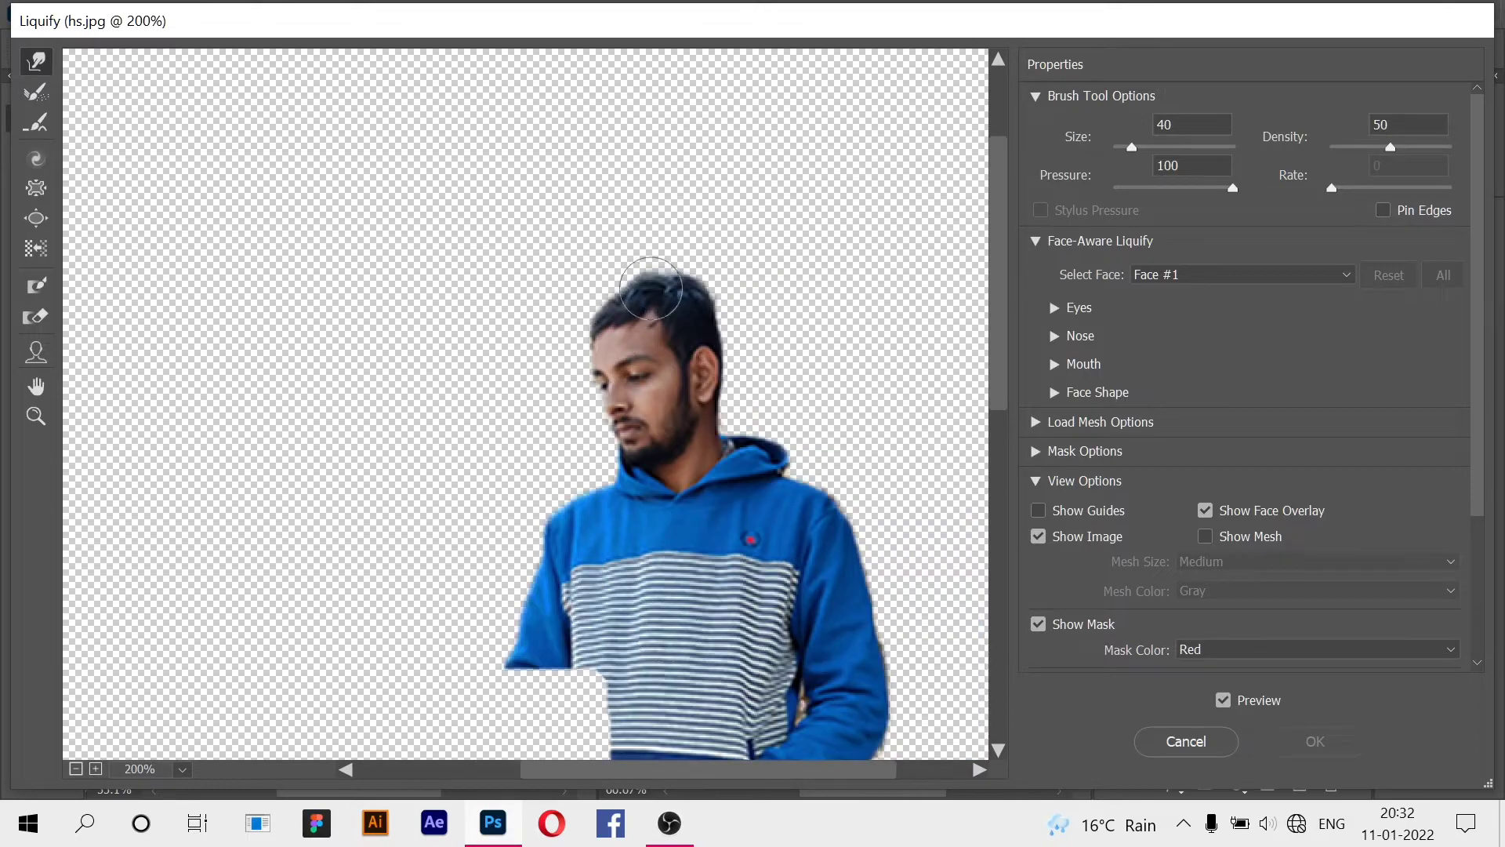
{"action": "left_click_drag", "start_coordinate": [649, 323], "coordinate": [654, 328]}
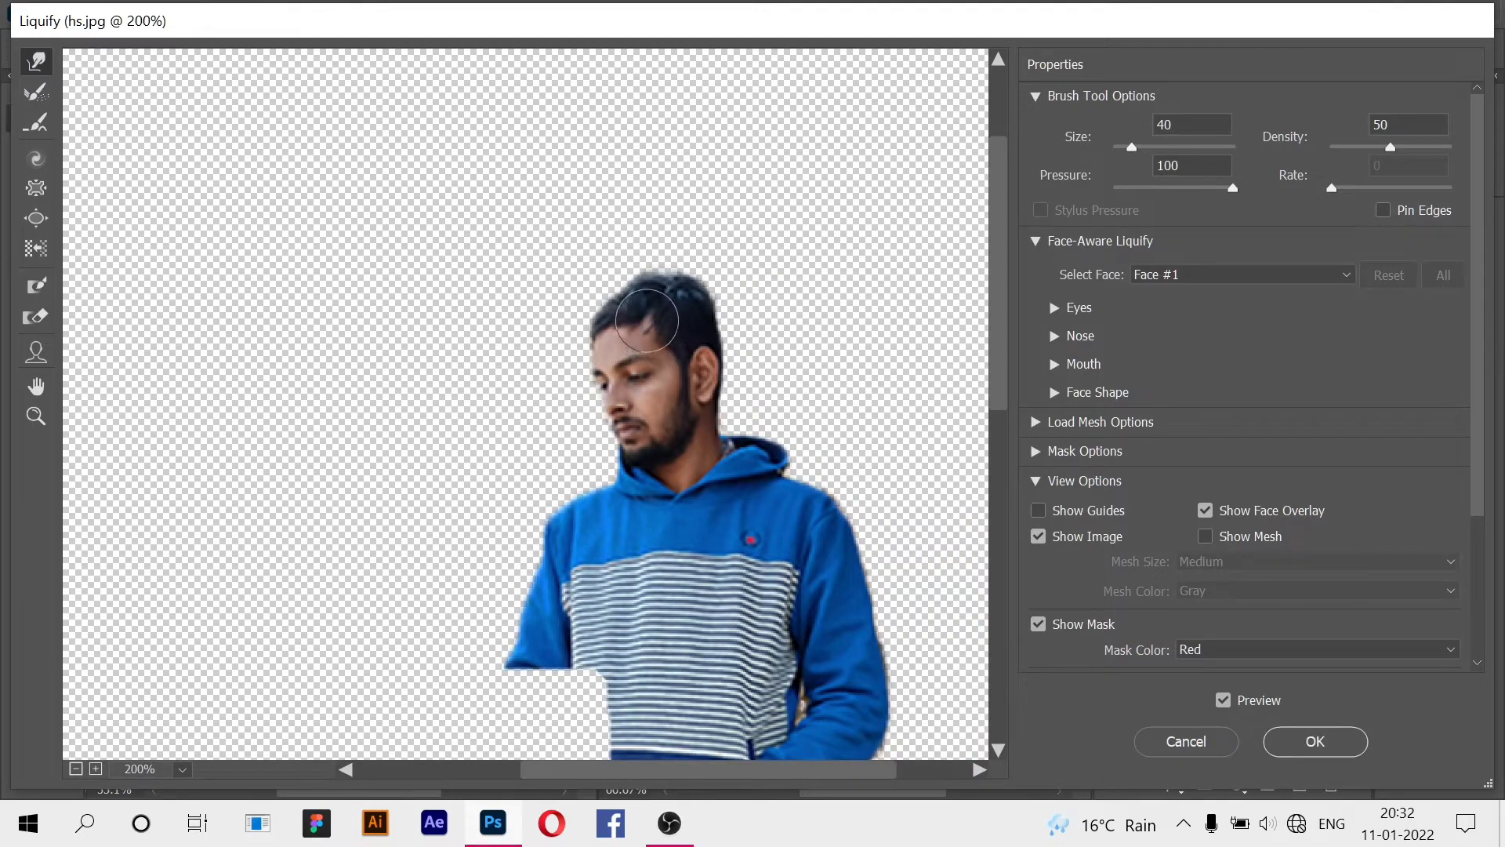
{"action": "left_click_drag", "start_coordinate": [667, 275], "coordinate": [656, 268]}
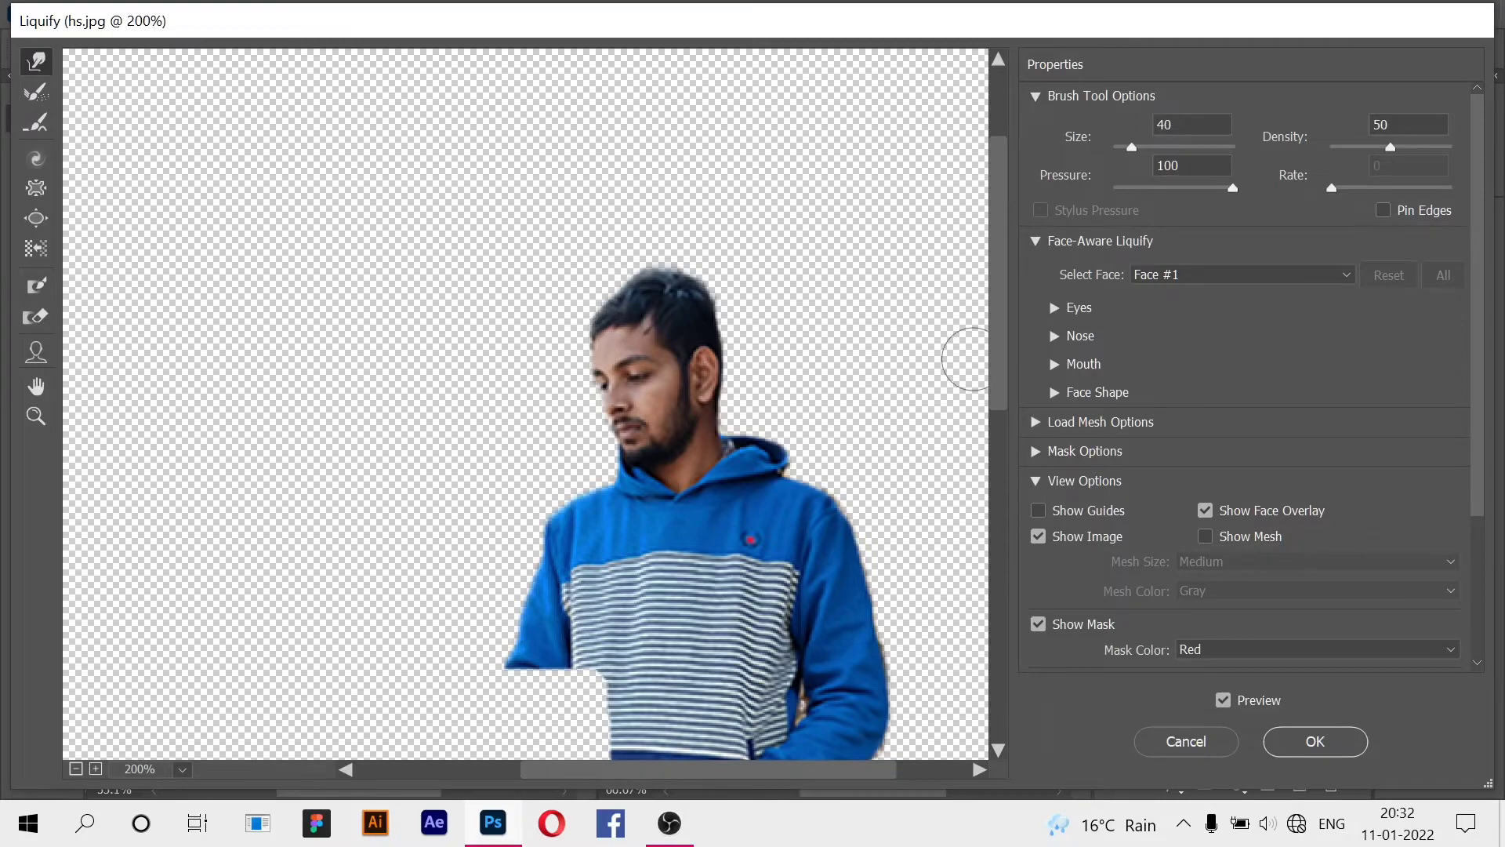
Set the Liquify brush size to 20 and apply the filter to the man's cutout.
{"action": "double_click", "coordinate": [1171, 124]}
{"action": "type", "text": "20"}
{"action": "left_click", "coordinate": [1315, 741]}
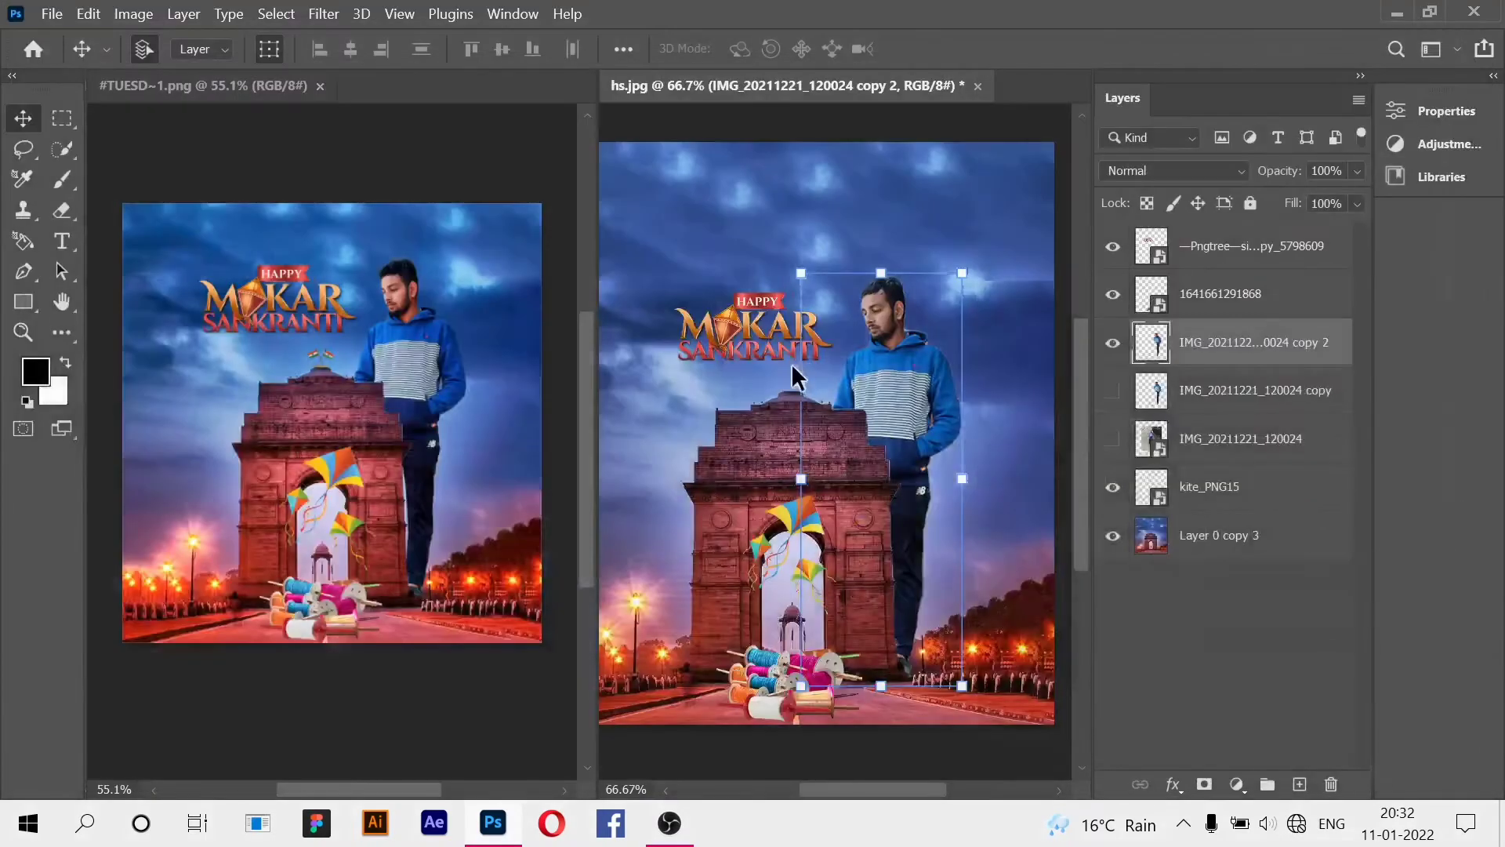
{"action": "left_click", "coordinate": [1162, 568]}
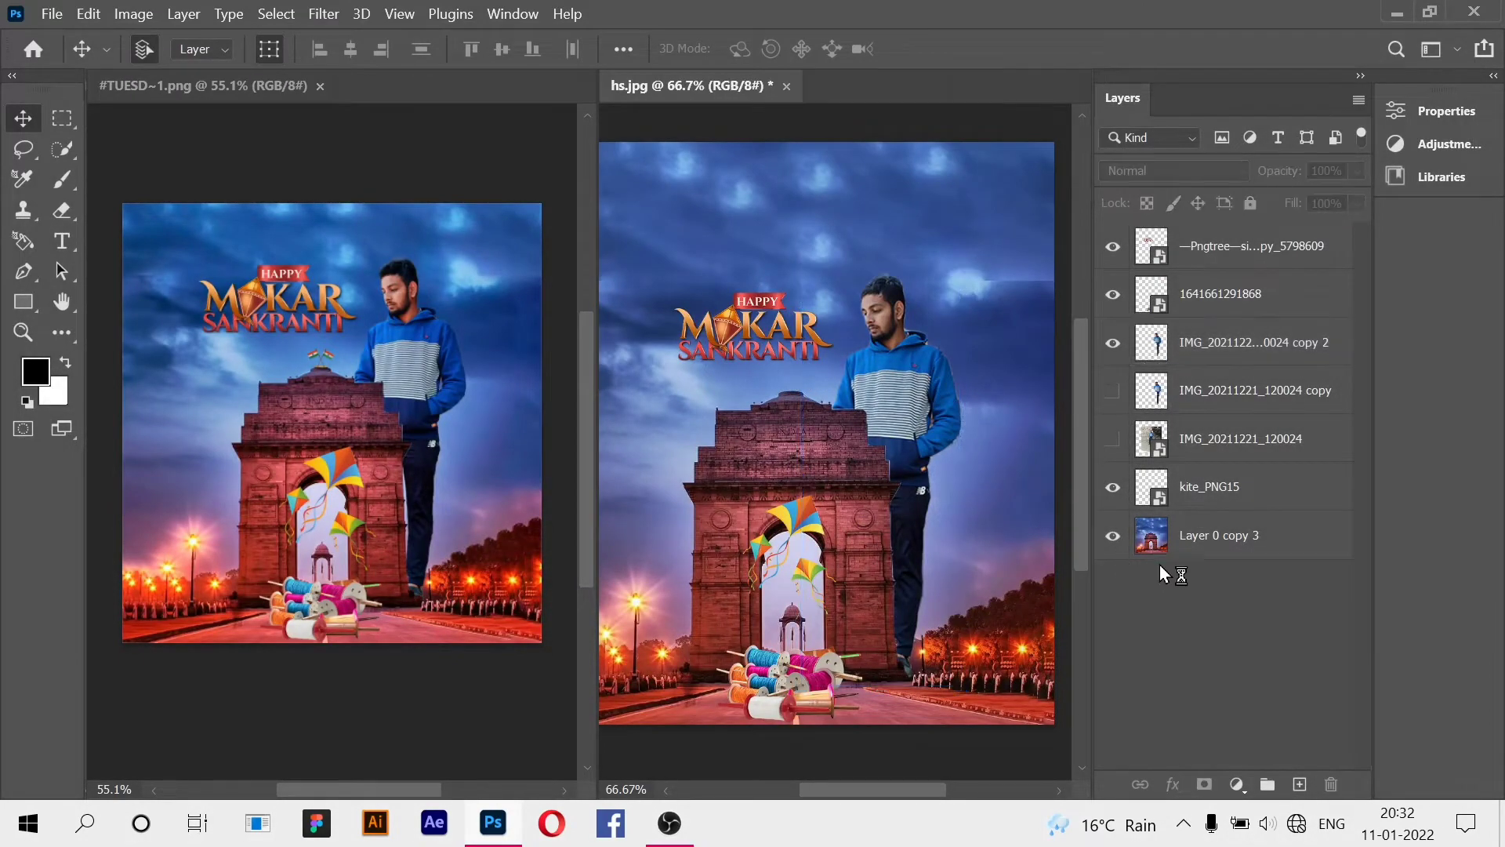
{"action": "left_click", "coordinate": [1423, 148]}
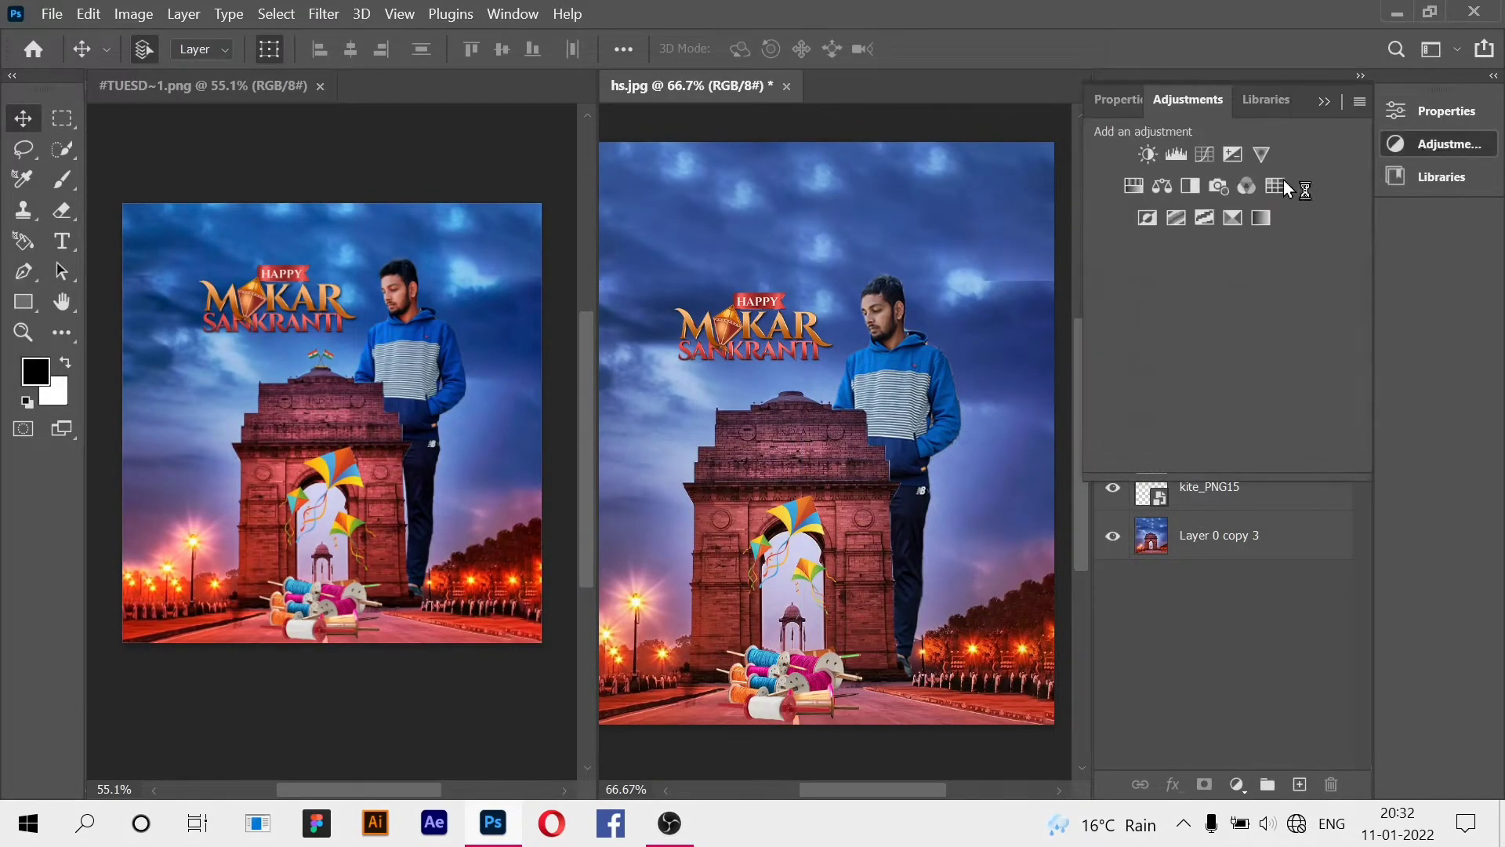
{"action": "left_click", "coordinate": [1230, 219]}
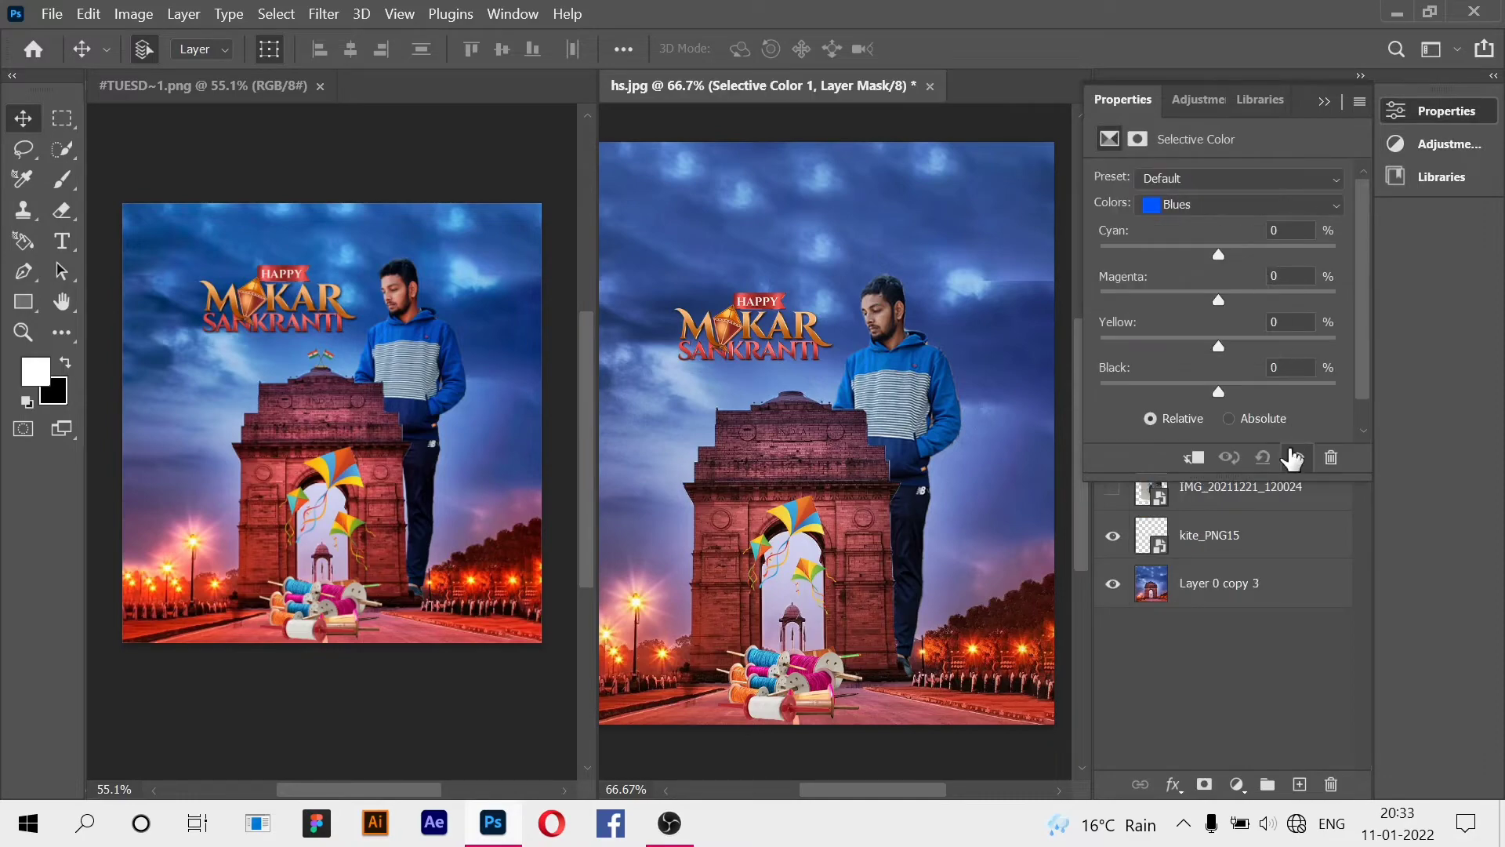
{"action": "left_click", "coordinate": [1324, 101]}
{"action": "left_click", "coordinate": [1276, 263]}
{"action": "right_click", "coordinate": [1278, 270]}
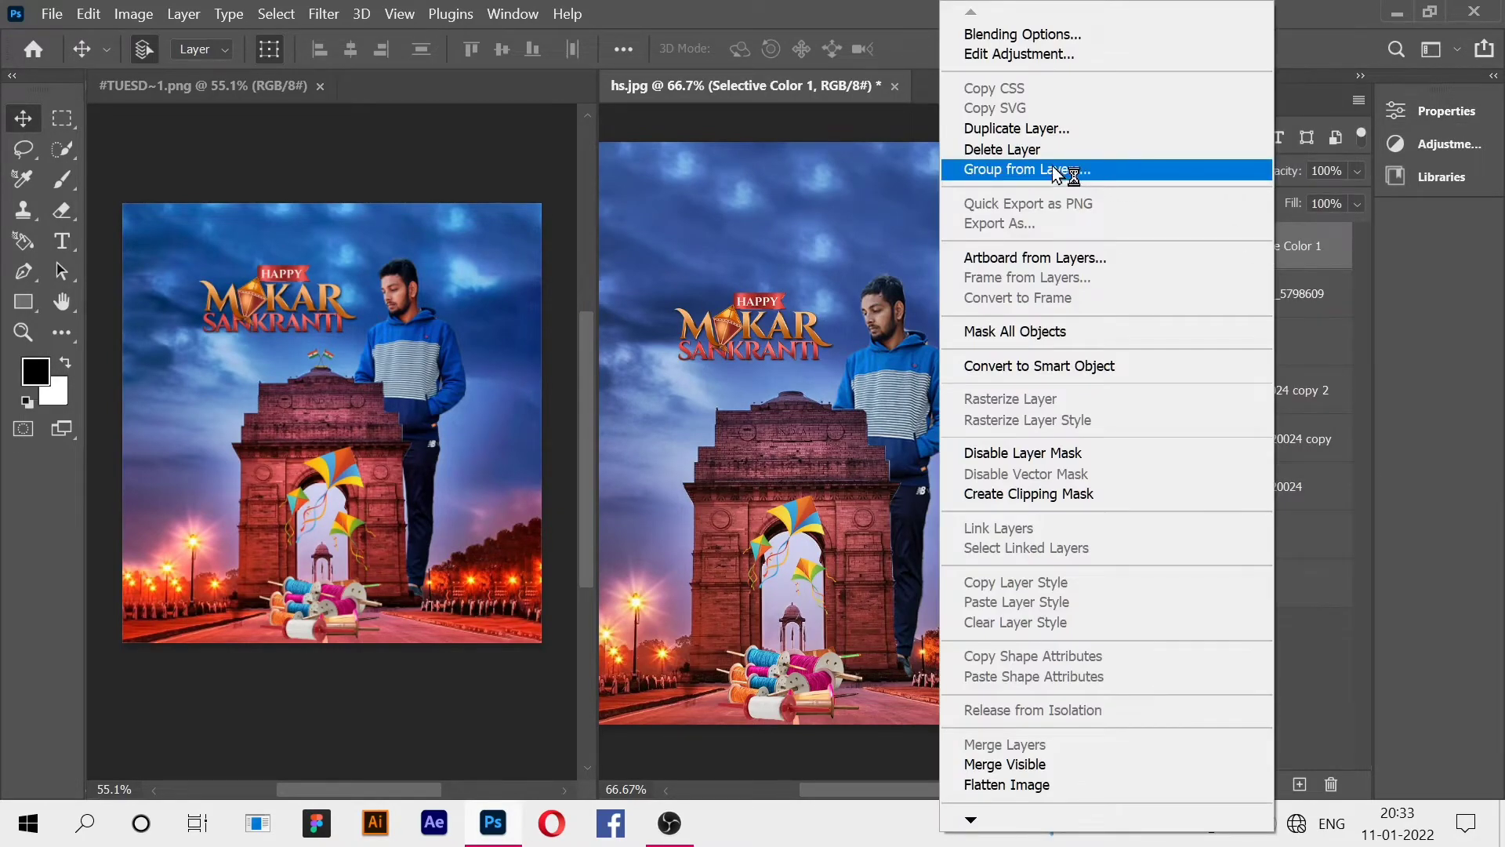
{"action": "left_click", "coordinate": [1019, 148]}
{"action": "left_click", "coordinate": [716, 339]}
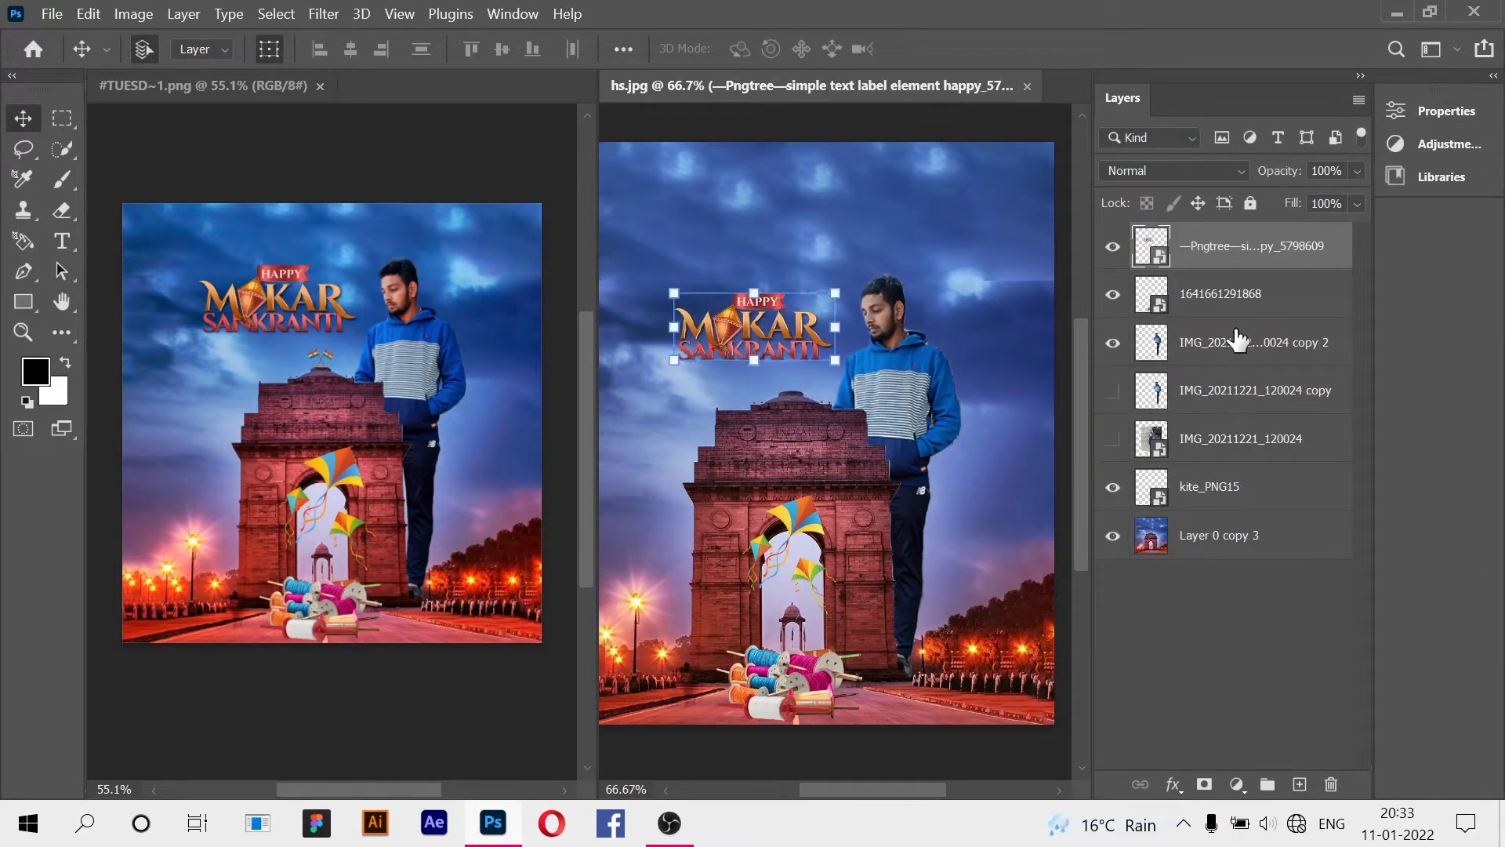
Add a Selective Color adjustment clipped to the man's cutout copy, setting Black to +5 for Blues and +2 for Blacks.
{"action": "left_click", "coordinate": [1247, 353]}
{"action": "left_click", "coordinate": [1428, 141]}
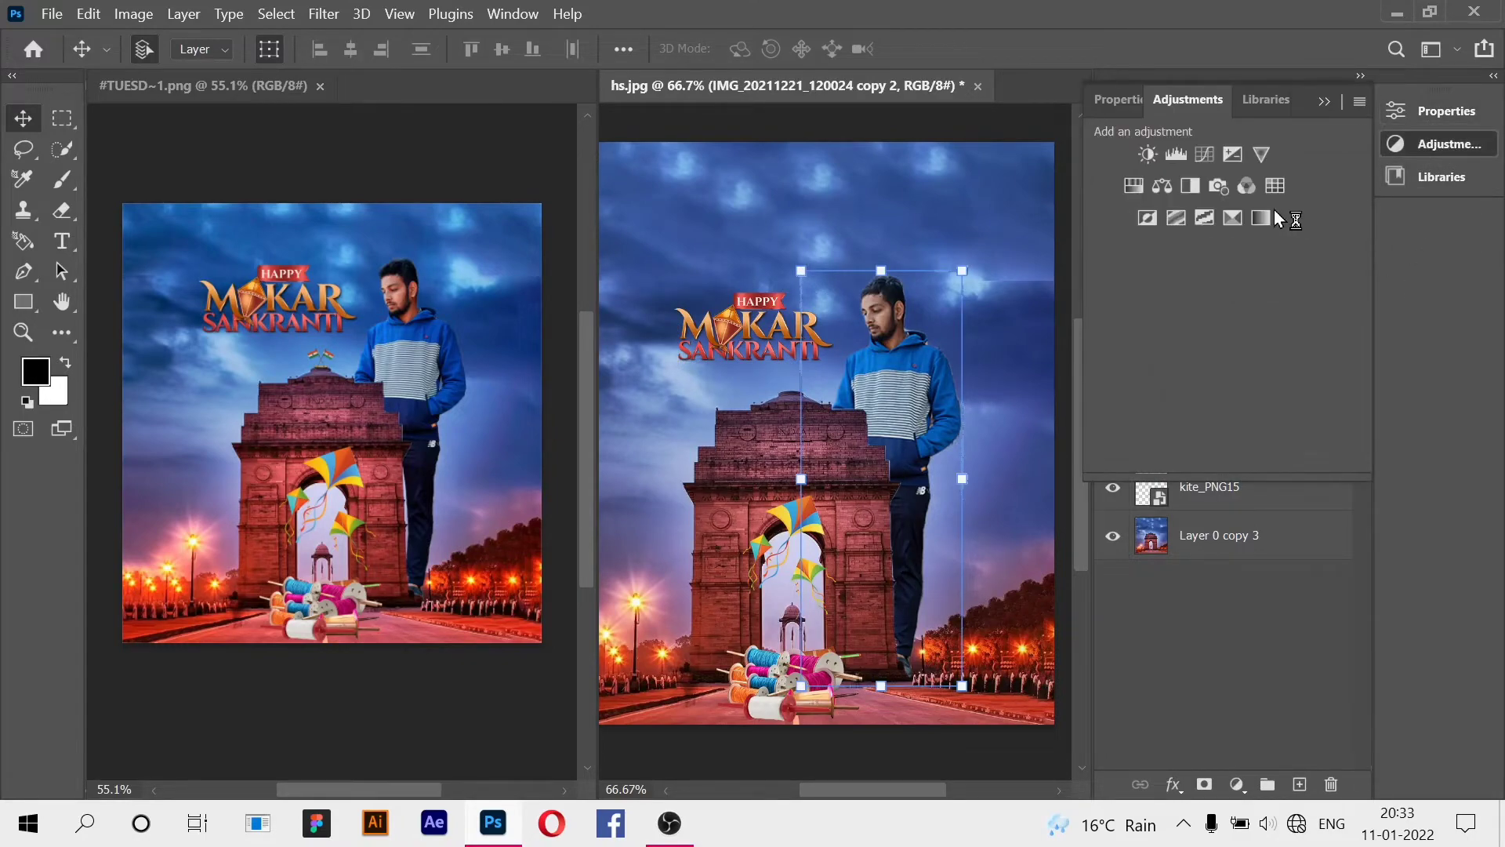
{"action": "left_click", "coordinate": [1243, 220]}
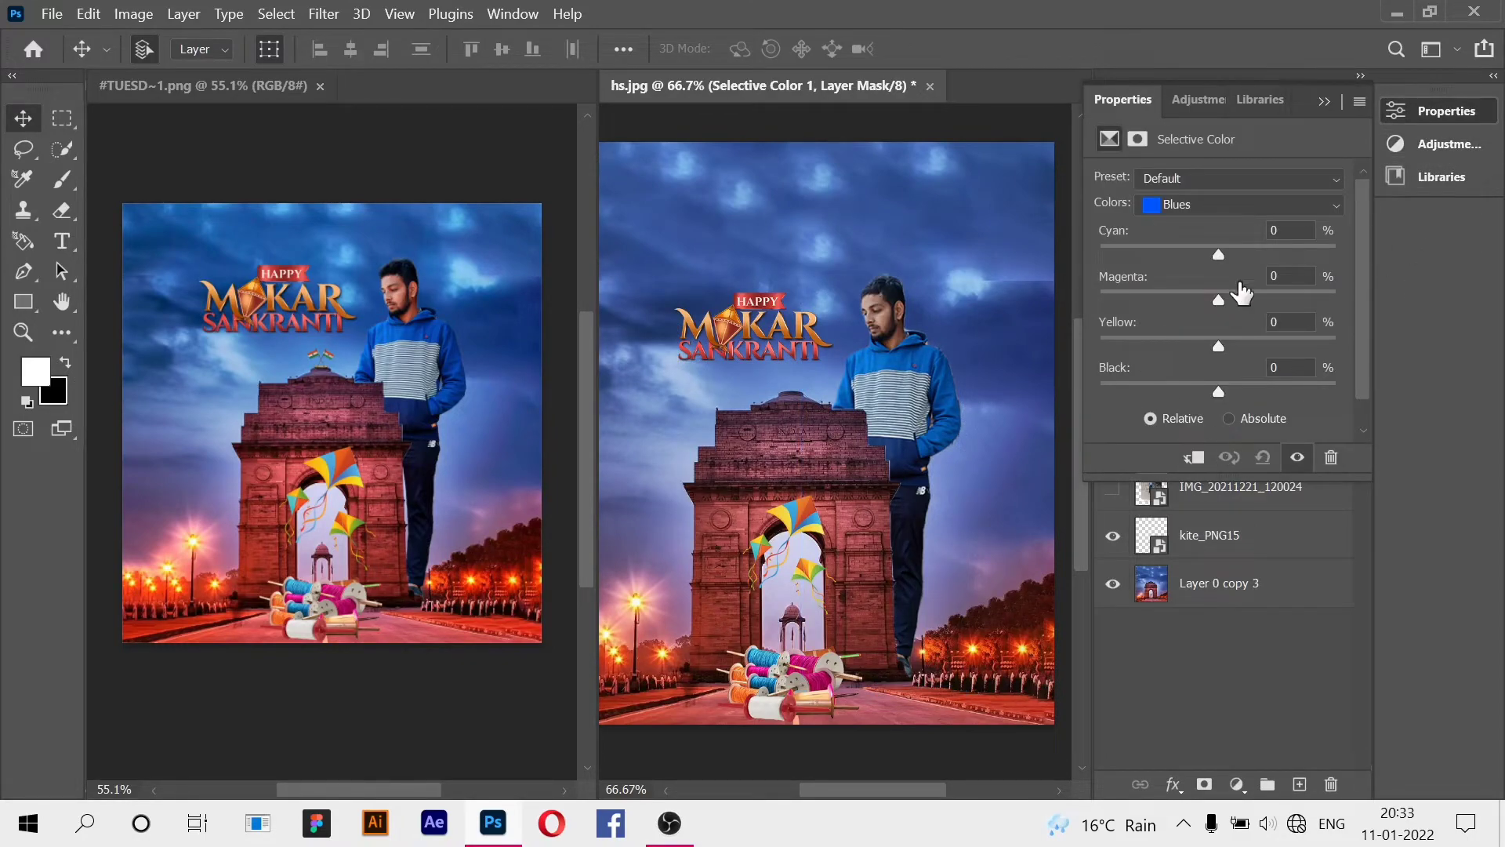
{"action": "left_click_drag", "start_coordinate": [1219, 392], "coordinate": [1233, 402]}
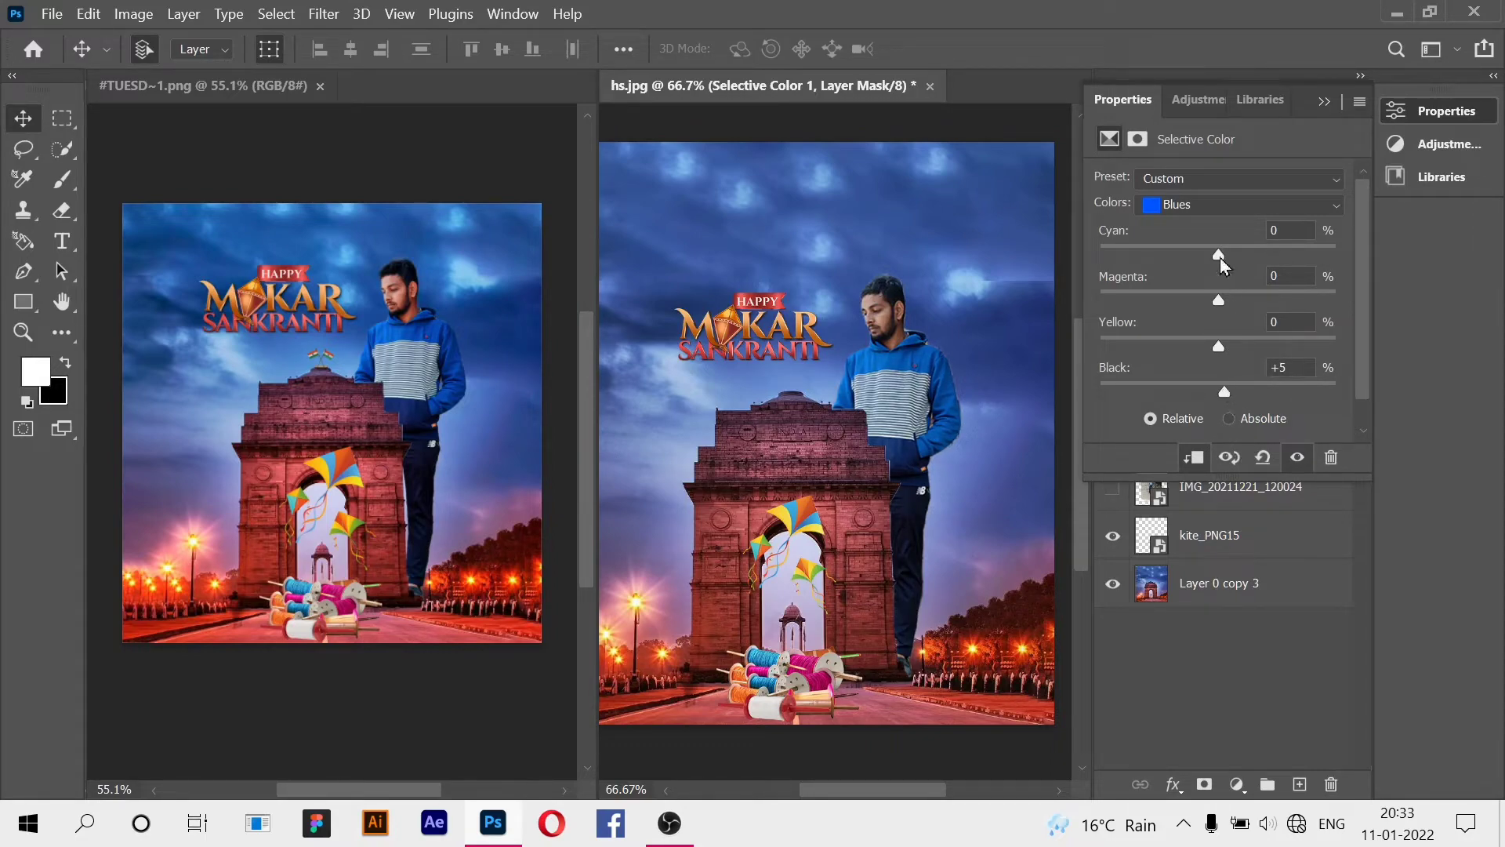
{"action": "left_click", "coordinate": [1215, 205]}
{"action": "left_click", "coordinate": [1209, 380]}
{"action": "left_click_drag", "start_coordinate": [1215, 397], "coordinate": [1226, 397]}
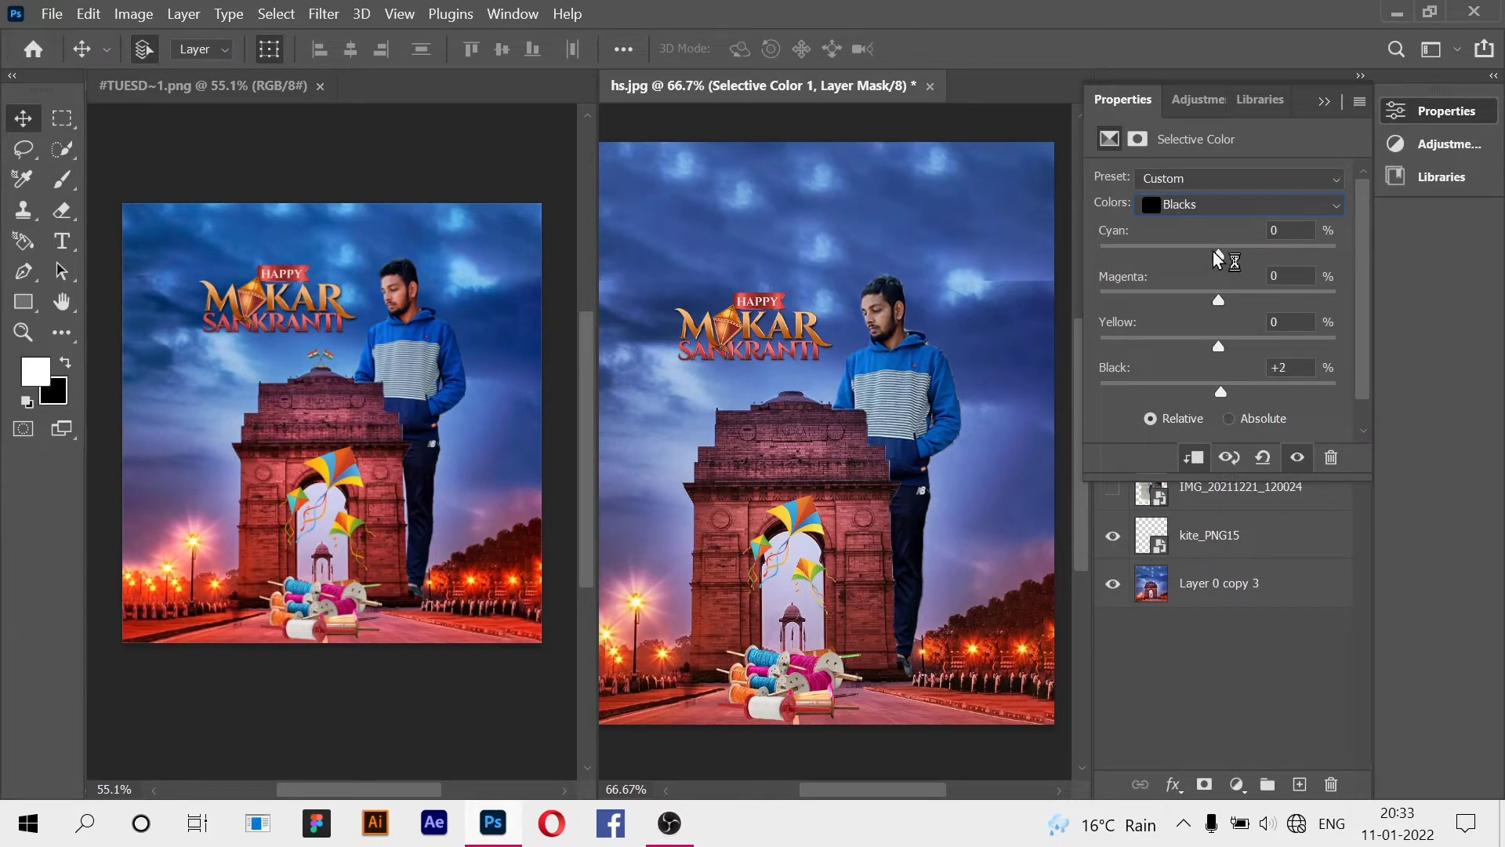
Adjust the Reds of the cutout's Selective Color adjustment, lowering both Cyan and Yellow.
{"action": "left_click", "coordinate": [1215, 206]}
{"action": "left_click", "coordinate": [1201, 336]}
{"action": "left_click", "coordinate": [1216, 205]}
{"action": "left_click", "coordinate": [1211, 202]}
{"action": "left_click_drag", "start_coordinate": [1183, 303], "coordinate": [1185, 252]}
{"action": "key", "text": "ctrl+z"}
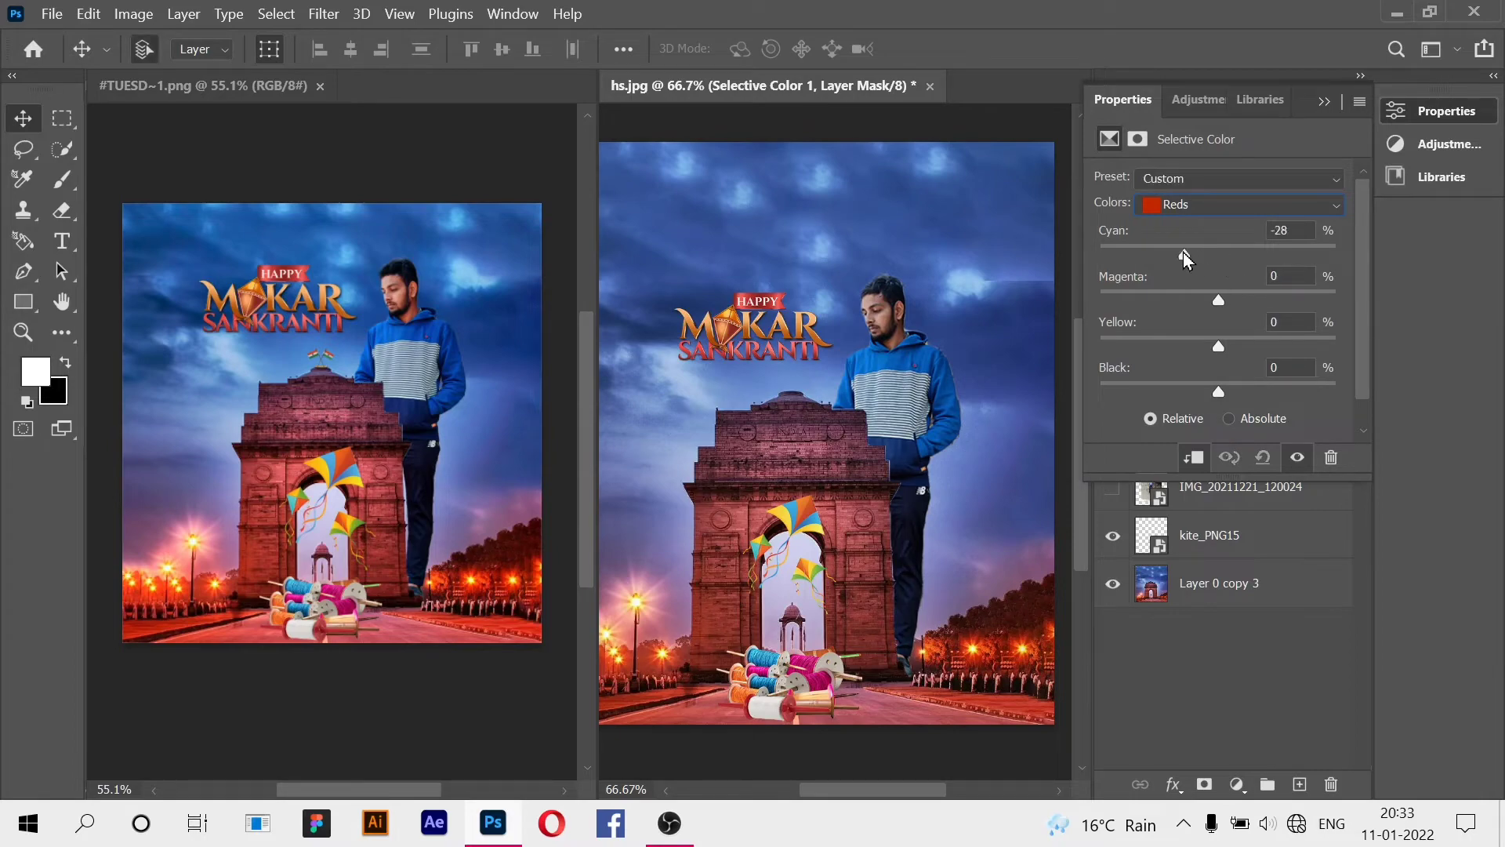
{"action": "left_click_drag", "start_coordinate": [1167, 260], "coordinate": [1176, 263]}
{"action": "left_click_drag", "start_coordinate": [1217, 350], "coordinate": [1184, 349]}
Try shifting the slider values for Blacks in the cutout's Selective Color adjustment and undo the changes.
{"action": "left_click", "coordinate": [1207, 207]}
{"action": "left_click", "coordinate": [1211, 349]}
{"action": "left_click", "coordinate": [1247, 205]}
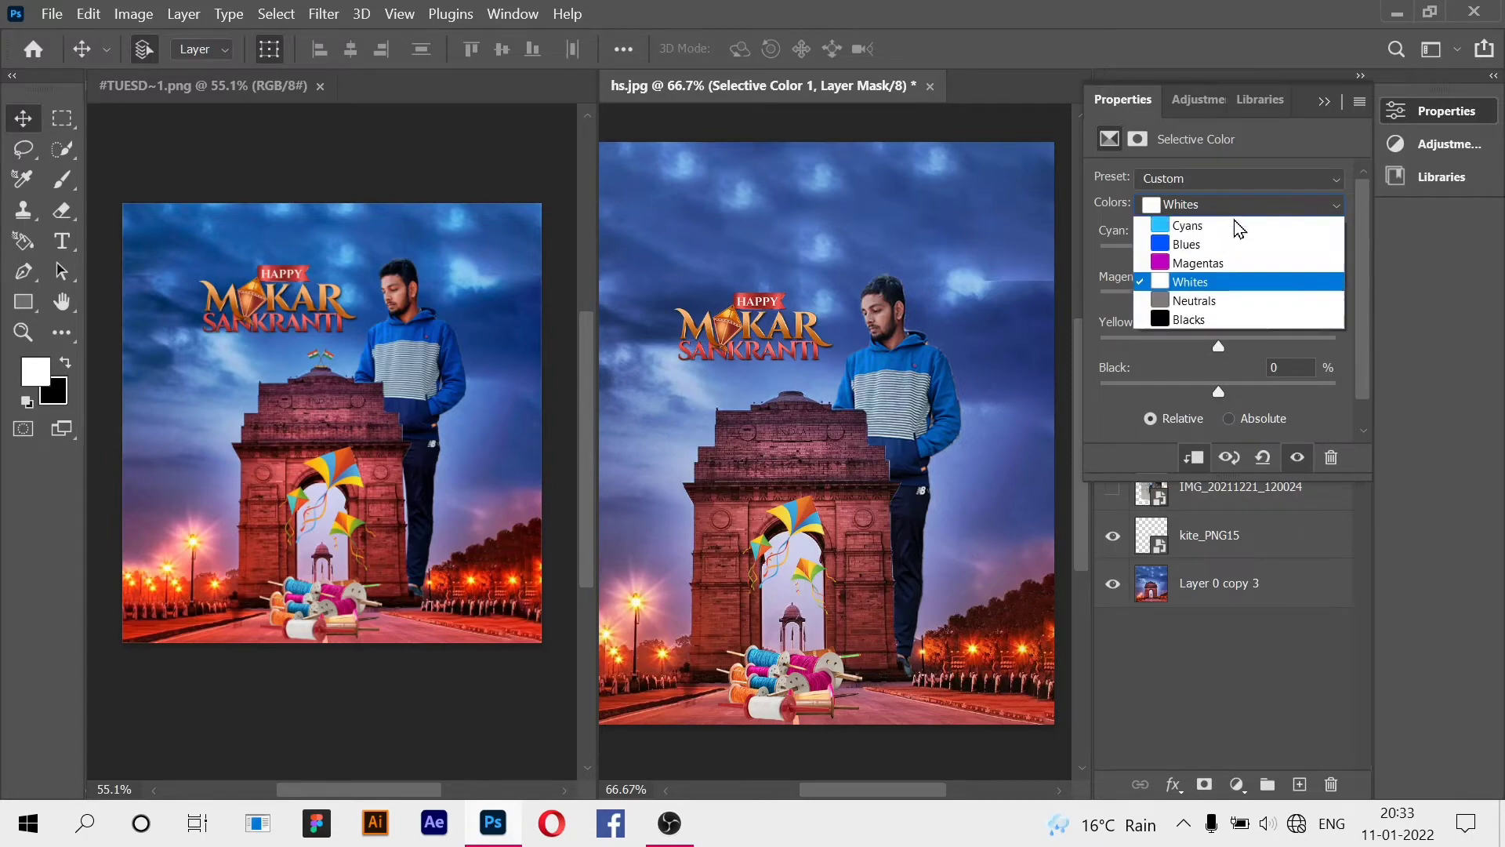
{"action": "left_click", "coordinate": [1201, 378]}
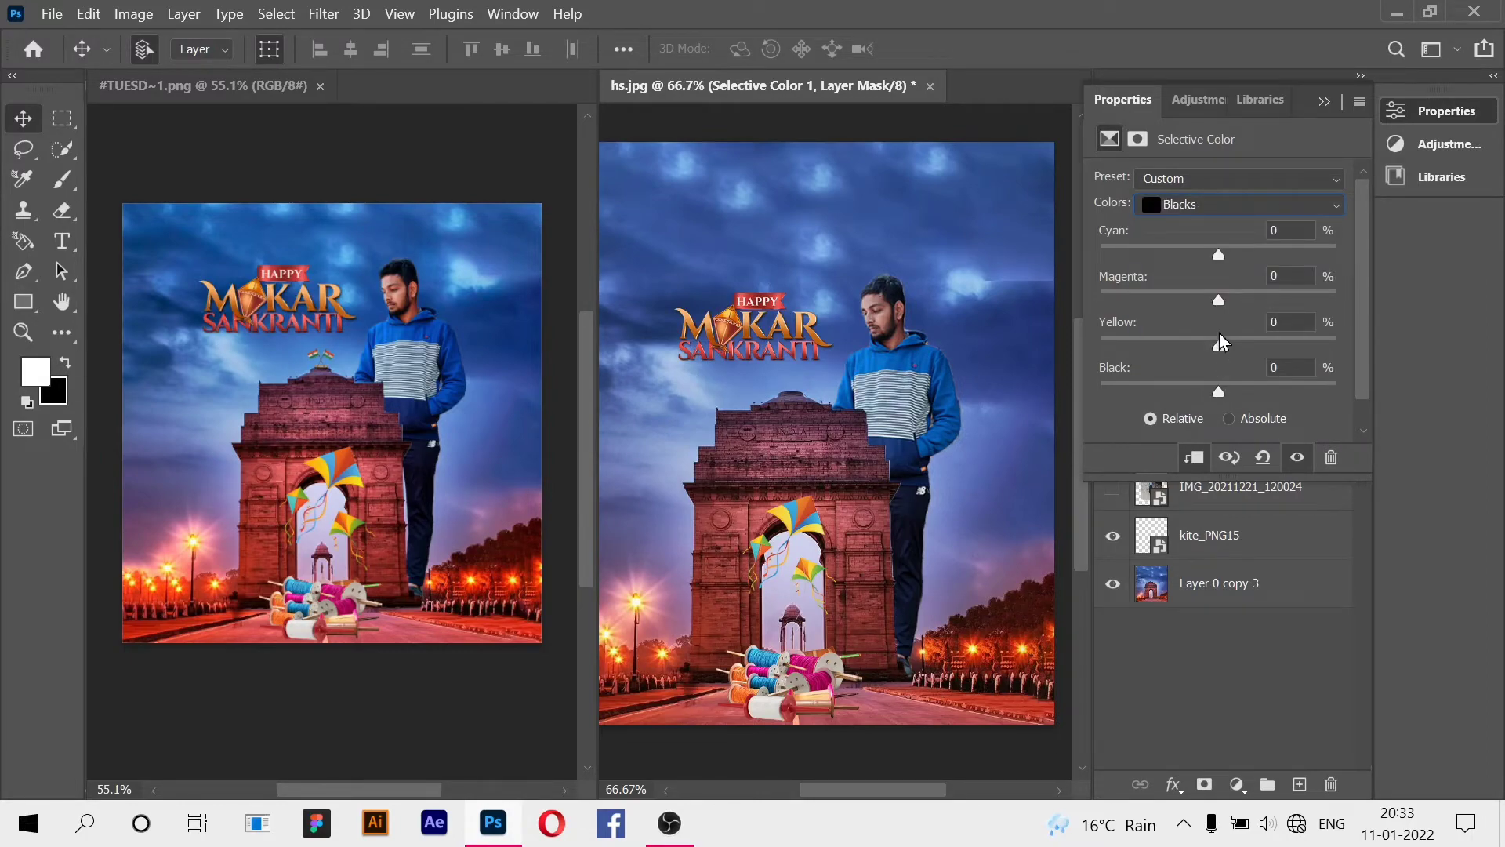
{"action": "left_click_drag", "start_coordinate": [1218, 257], "coordinate": [1248, 389]}
{"action": "key", "text": "ctrl+z"}
{"action": "key", "text": "ctrl+z"}
{"action": "key", "text": "ctrl+z"}
{"action": "key", "text": "ctrl+z"}
Set the Yellows of the cutout's Selective Color adjustment to Magenta -60 and Black -20.
{"action": "left_click", "coordinate": [1237, 207]}
{"action": "left_click", "coordinate": [1217, 247]}
{"action": "left_click_drag", "start_coordinate": [1220, 260], "coordinate": [1253, 303]}
{"action": "key", "text": "ctrl+z"}
{"action": "key", "text": "ctrl+z"}
{"action": "left_click_drag", "start_coordinate": [1220, 387], "coordinate": [1195, 388]}
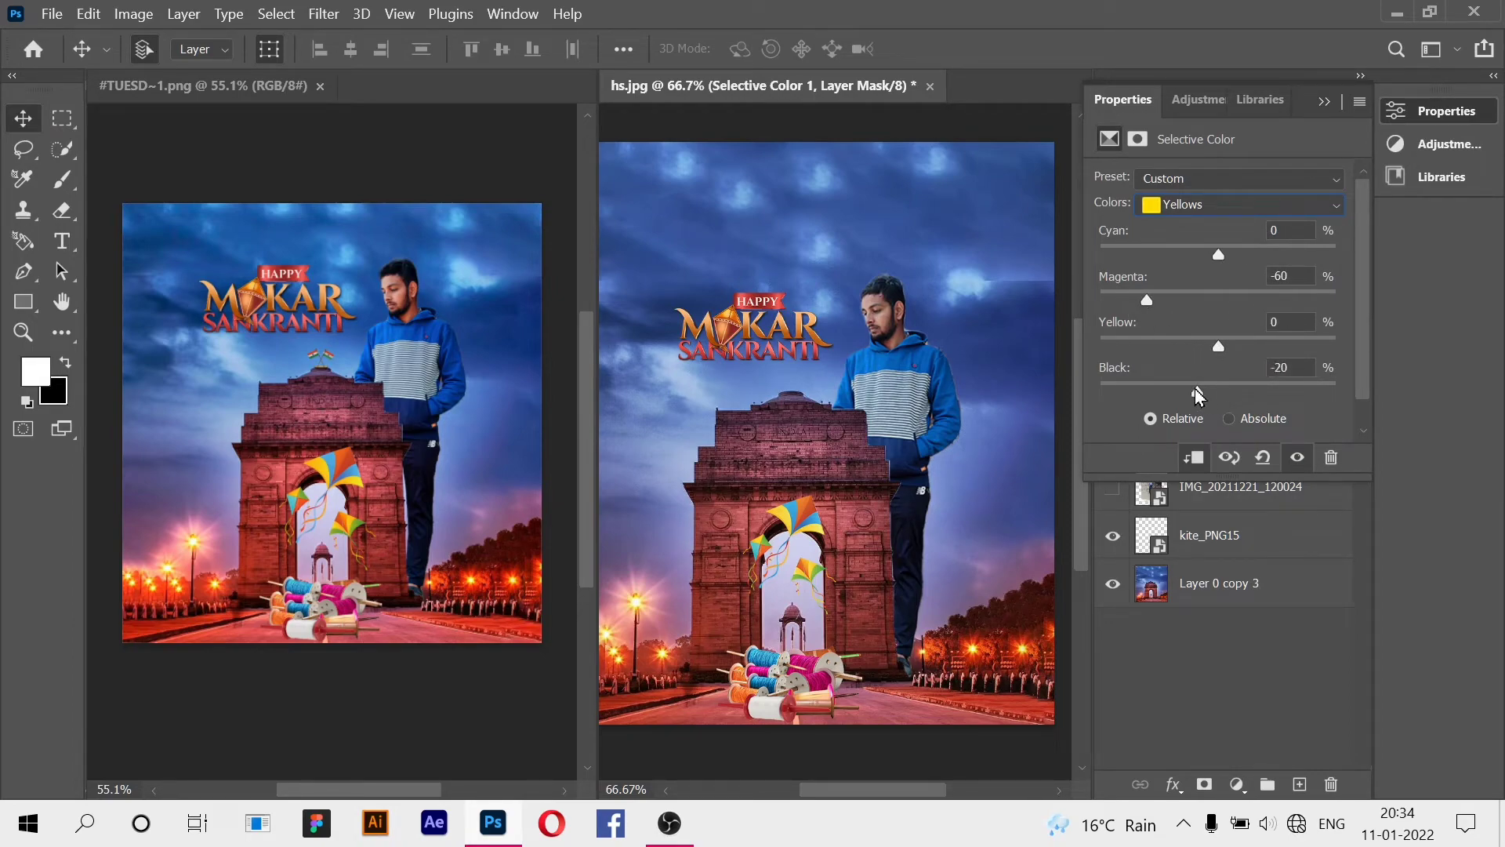
{"action": "left_click", "coordinate": [1324, 101]}
Add a second Selective Color adjustment above all layers so that it affects the whole composite.
{"action": "left_click", "coordinate": [1265, 633]}
{"action": "left_click", "coordinate": [1253, 590]}
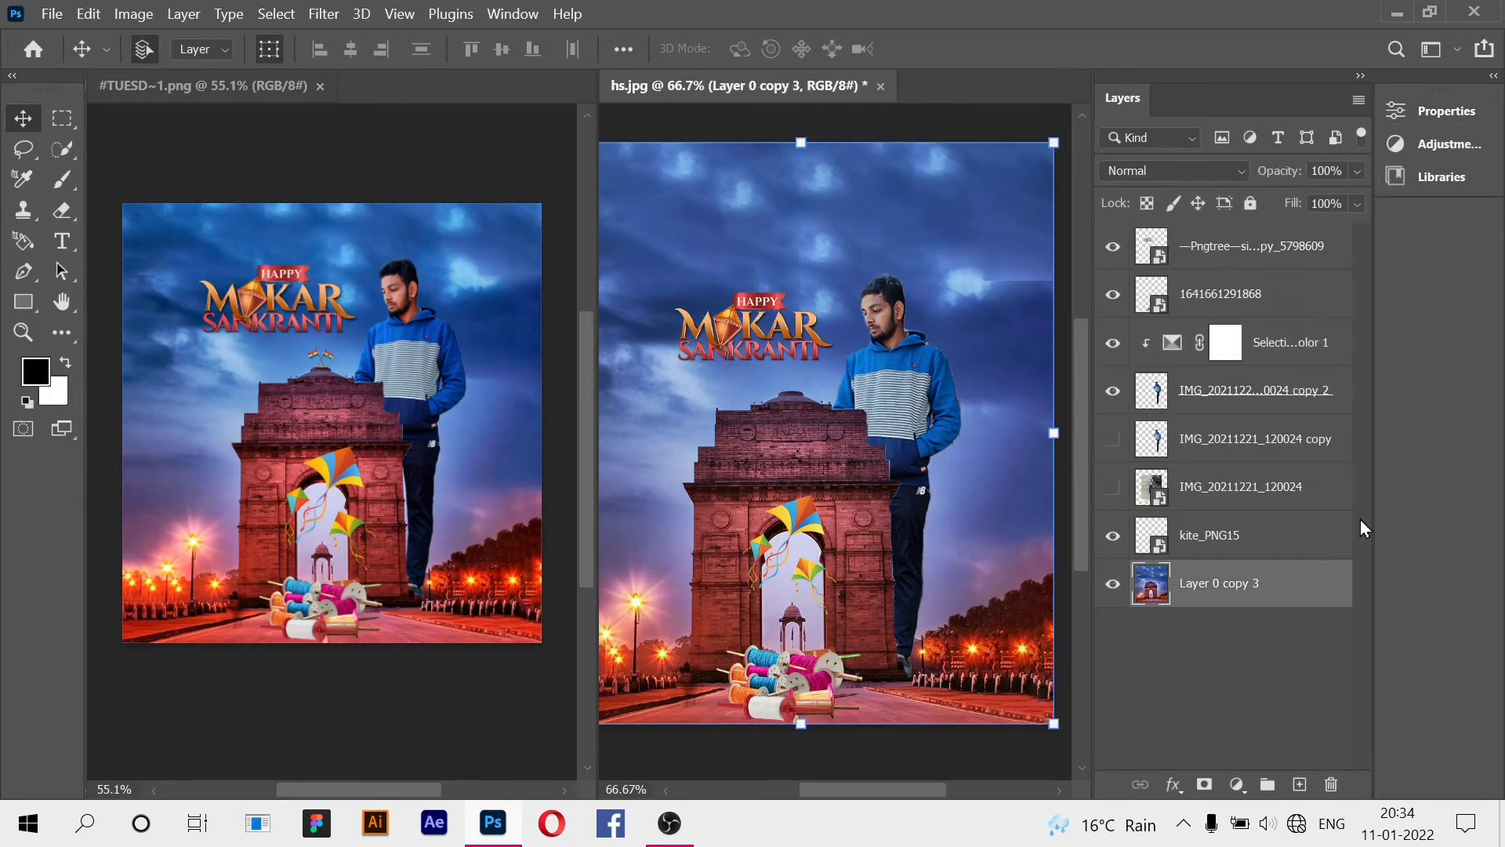
{"action": "left_click", "coordinate": [1361, 519]}
{"action": "left_click", "coordinate": [1411, 144]}
{"action": "left_click", "coordinate": [1261, 217]}
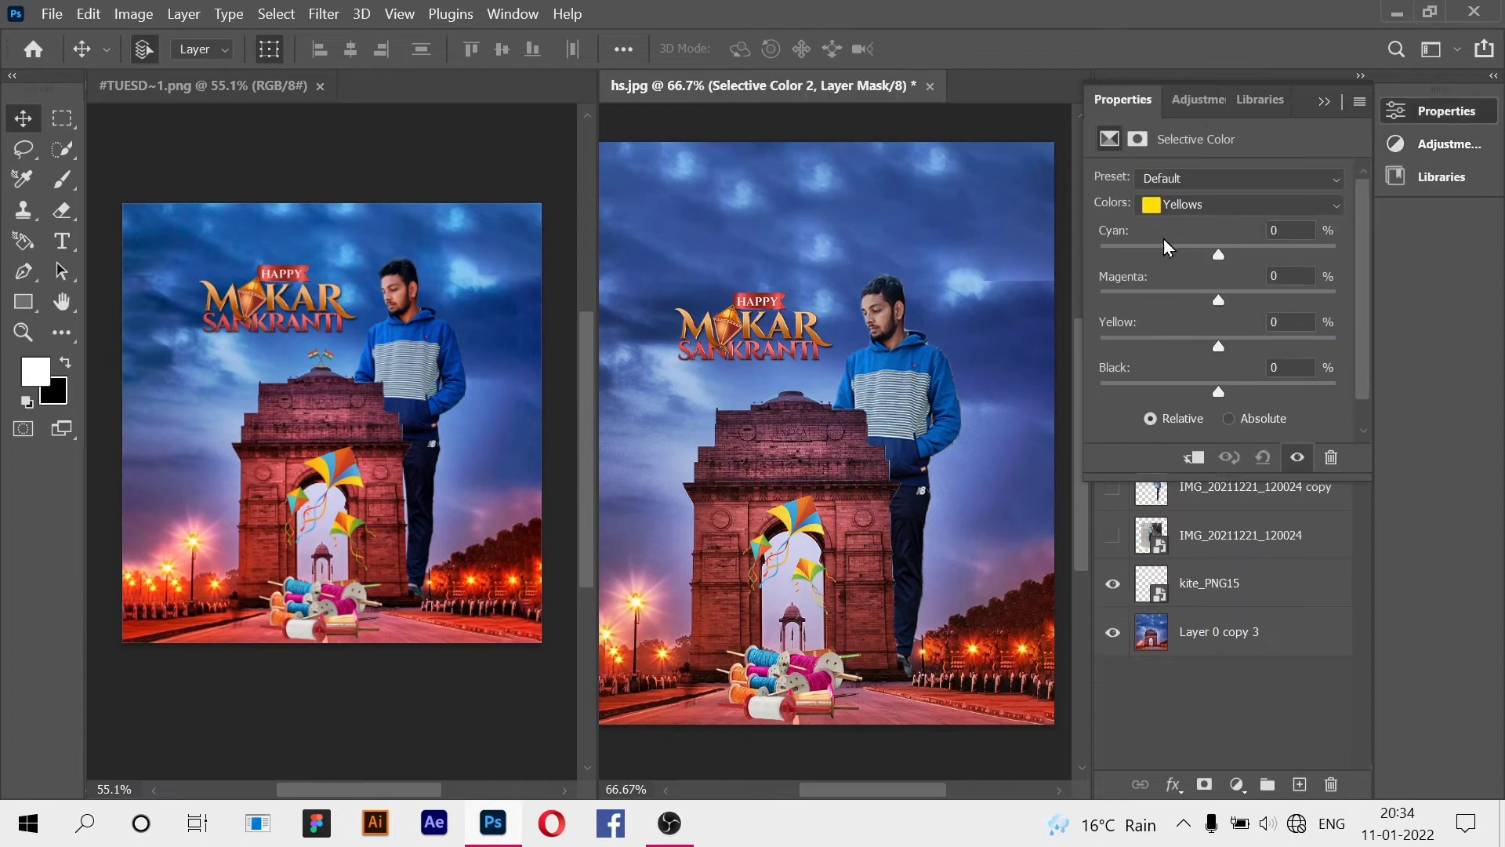
Set the Reds of the overall Selective Color adjustment to Cyan -100, Magenta -6, Yellow +11 and Black +16.
{"action": "left_click", "coordinate": [1216, 205]}
{"action": "left_click", "coordinate": [1212, 223]}
{"action": "left_click_drag", "start_coordinate": [1219, 255], "coordinate": [1201, 260]}
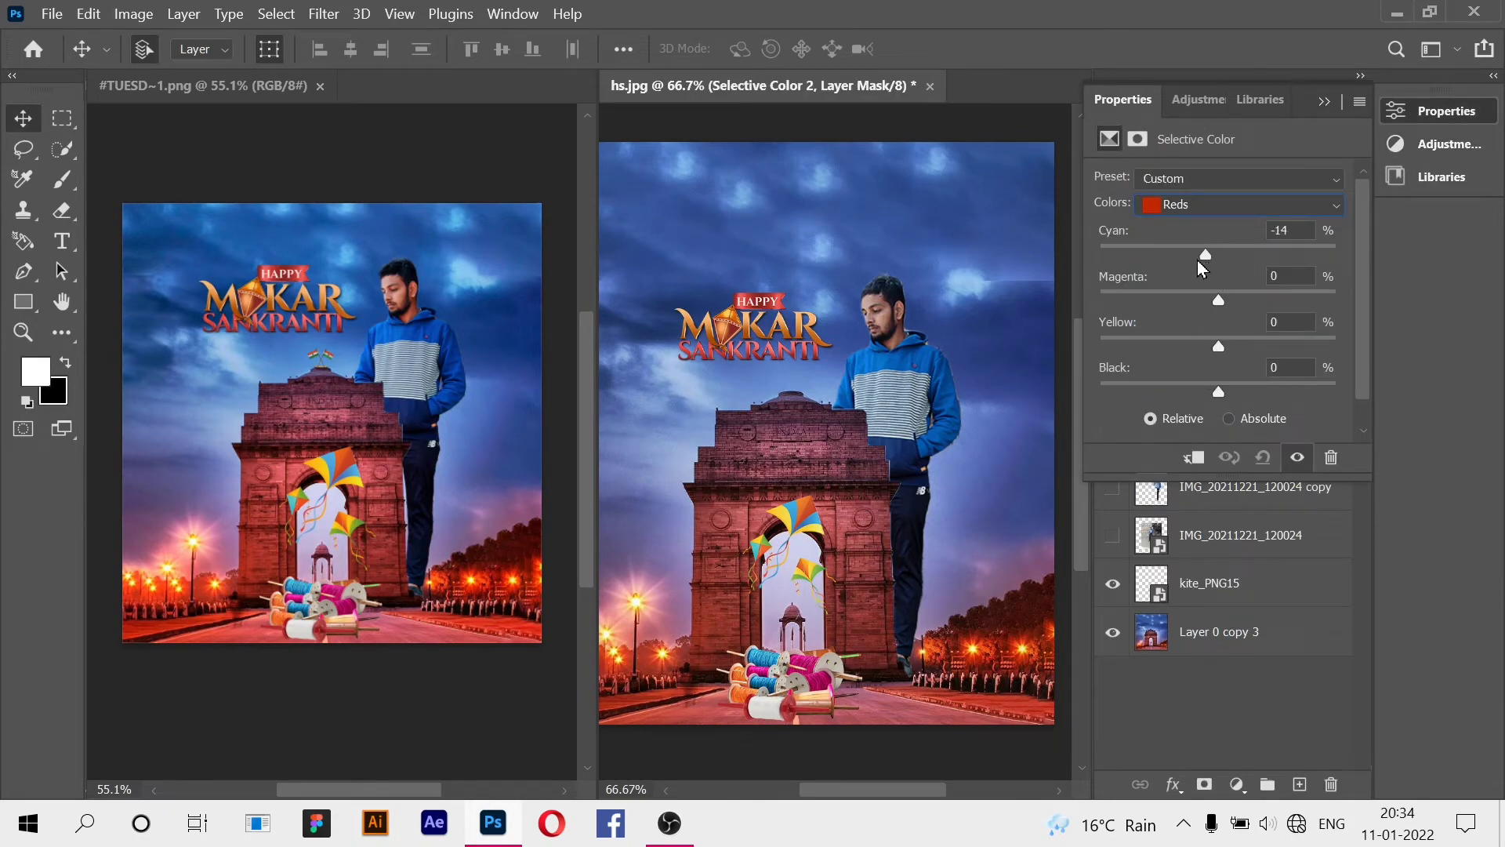
{"action": "left_click_drag", "start_coordinate": [1159, 263], "coordinate": [1211, 310]}
{"action": "mouse_move", "coordinate": [1216, 259]}
{"action": "left_mouse_down"}
{"action": "mouse_move", "coordinate": [1283, 260]}
{"action": "mouse_move", "coordinate": [1201, 261]}
{"action": "left_mouse_up"}
{"action": "left_click_drag", "start_coordinate": [1219, 343], "coordinate": [1174, 345]}
{"action": "mouse_move", "coordinate": [1217, 390]}
{"action": "left_mouse_down"}
{"action": "mouse_move", "coordinate": [1174, 389]}
{"action": "mouse_move", "coordinate": [1245, 391]}
{"action": "left_mouse_up"}
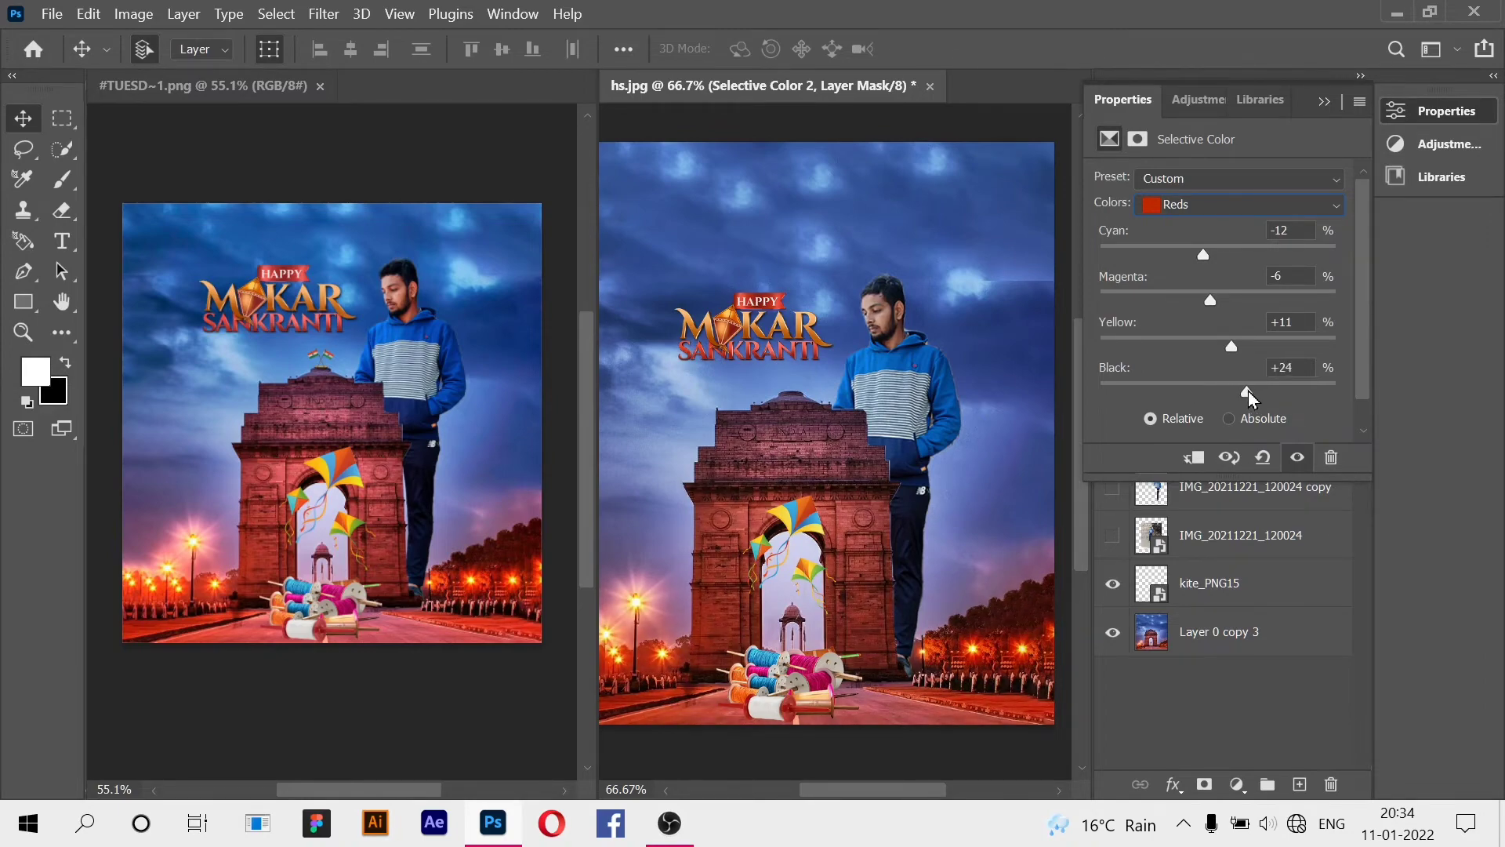
{"action": "left_click", "coordinate": [1174, 208]}
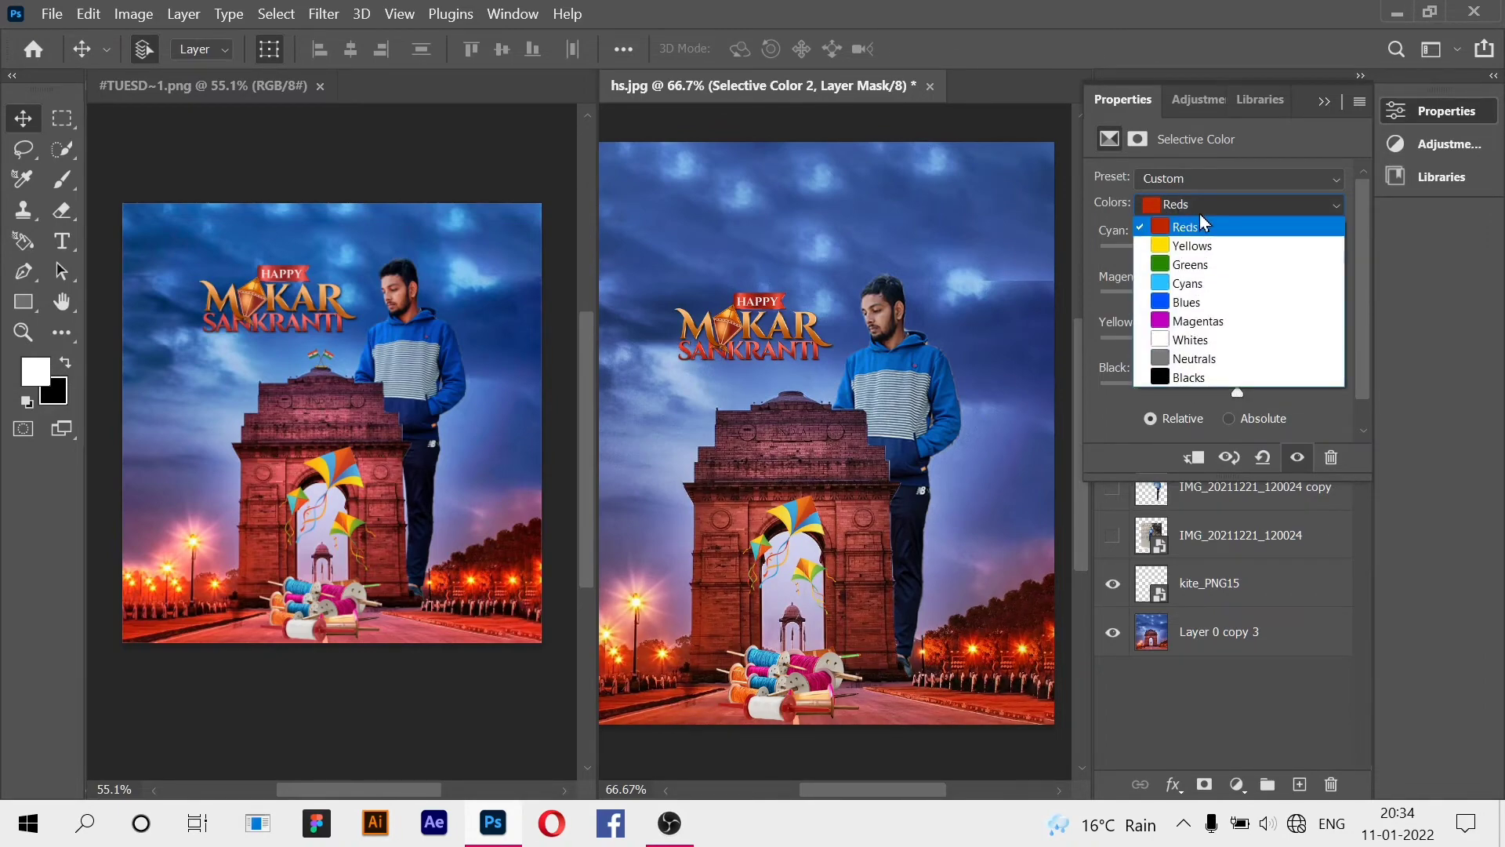
{"action": "left_click", "coordinate": [1215, 225]}
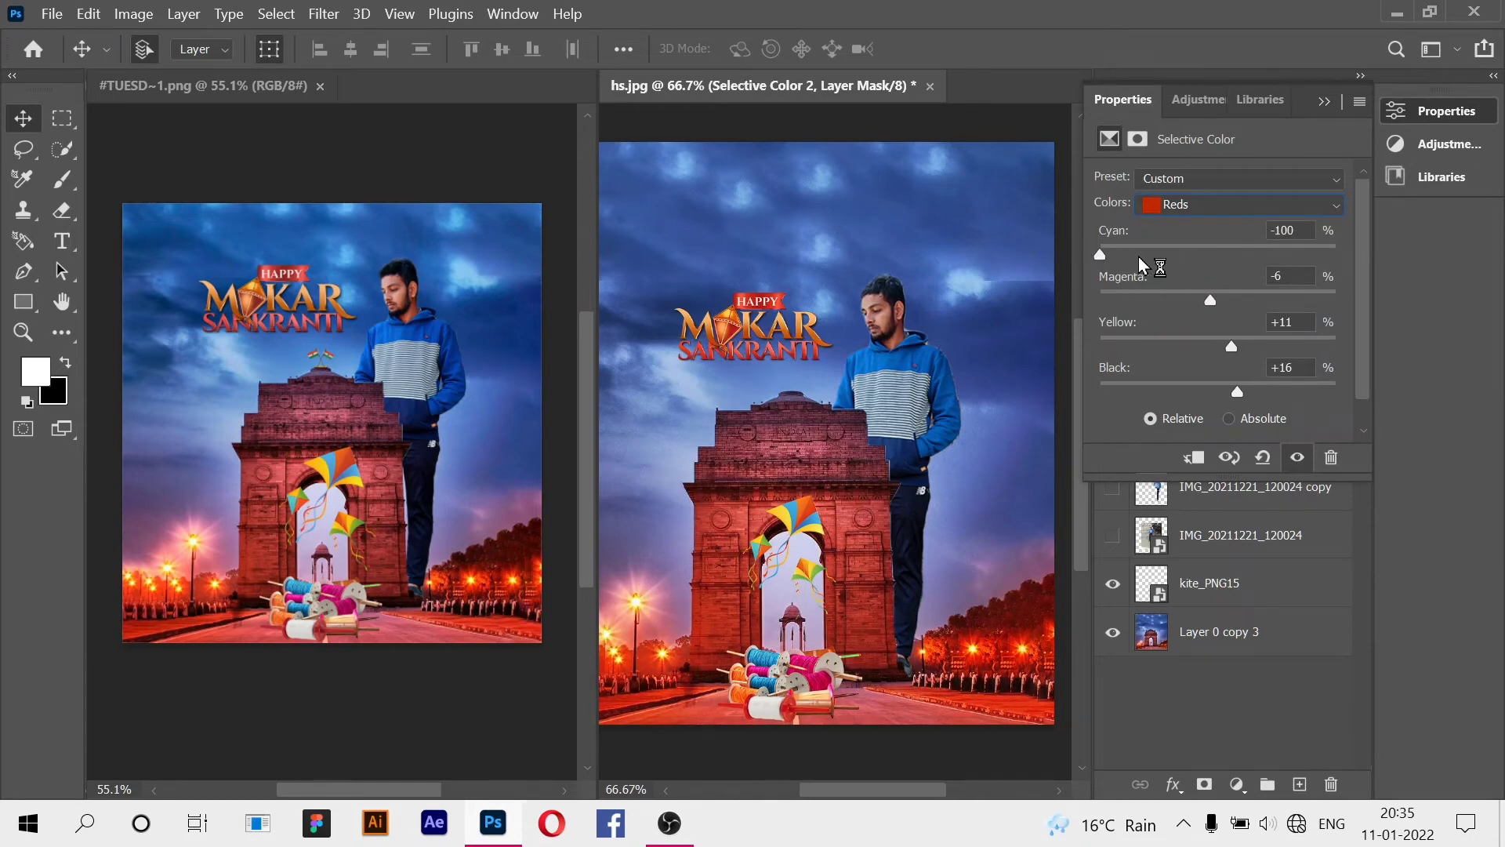
Raise Cyan strongly and Black slightly for the Blues in the overall Selective Color adjustment.
{"action": "left_click", "coordinate": [1209, 206]}
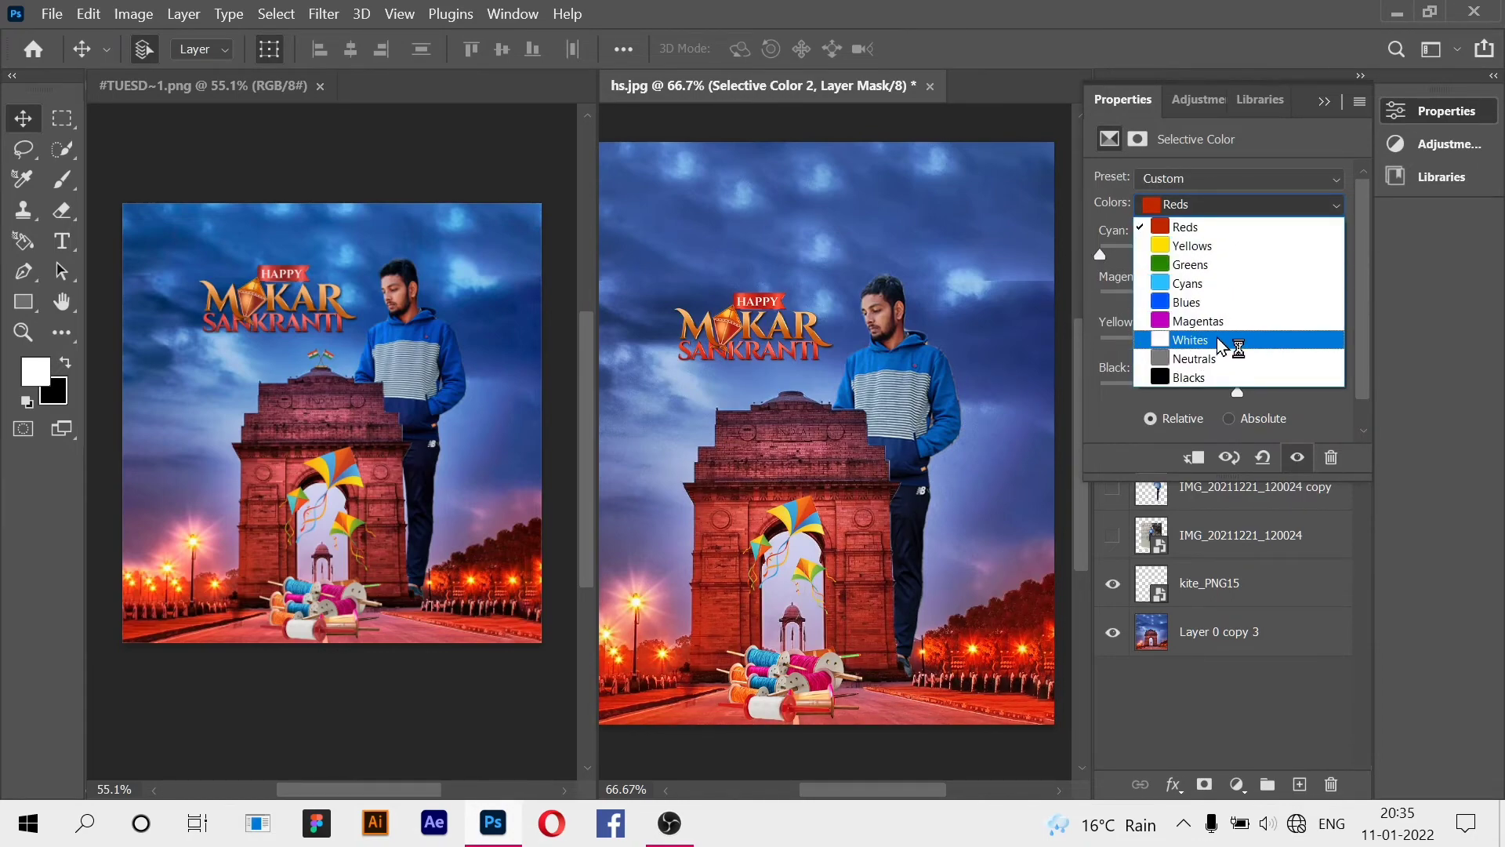
{"action": "left_click", "coordinate": [1242, 304]}
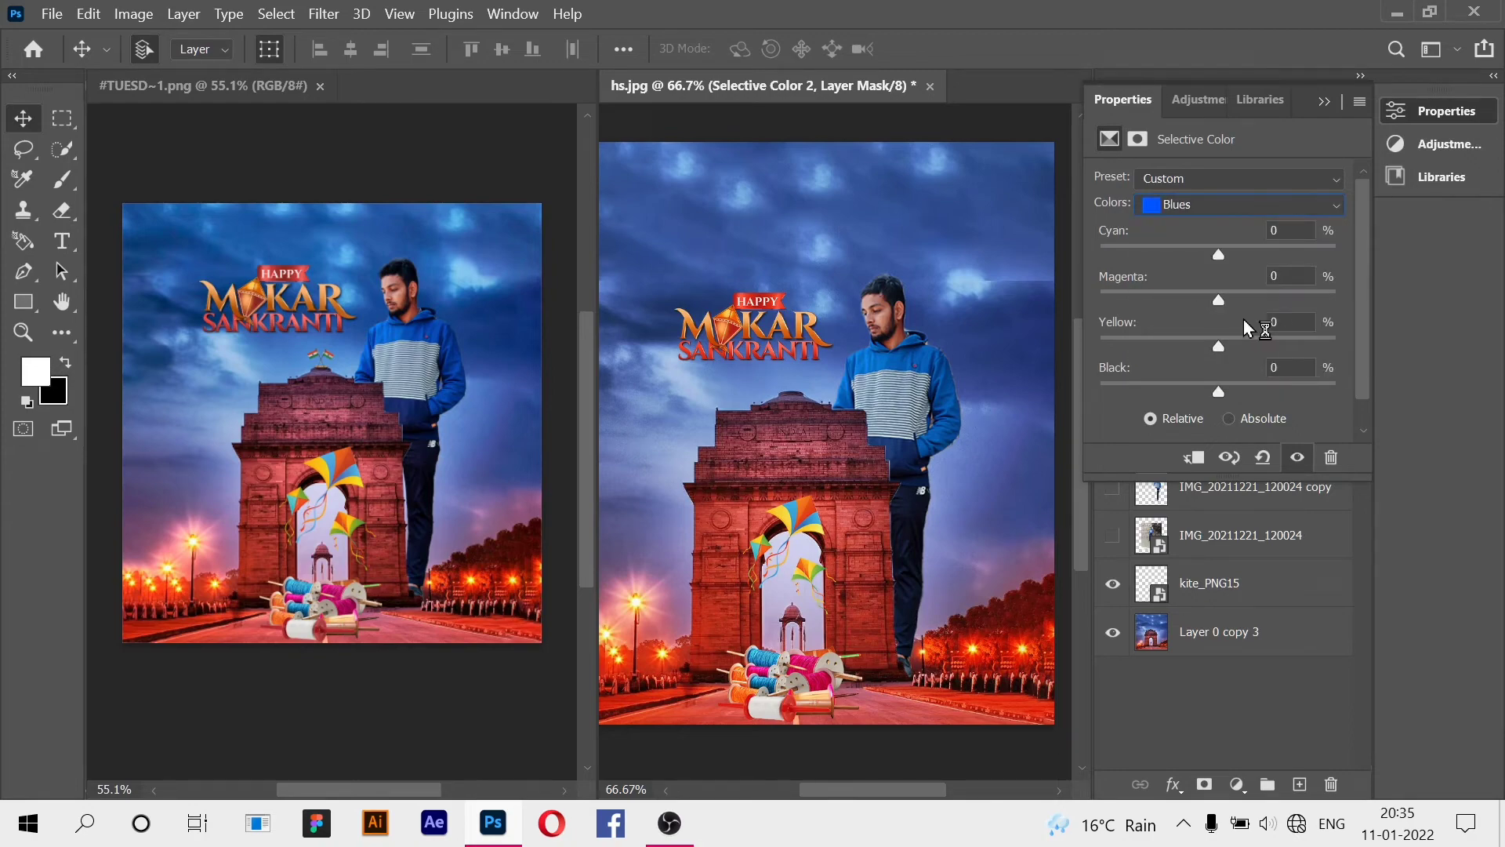
{"action": "left_click_drag", "start_coordinate": [1217, 259], "coordinate": [1279, 263]}
{"action": "left_click_drag", "start_coordinate": [1222, 393], "coordinate": [1222, 396]}
{"action": "left_click", "coordinate": [1324, 103]}
Scale the Happy Makar Sankranti title to 145.62% and shift it slightly beside the man's head.
{"action": "key", "text": "ctrl+minus"}
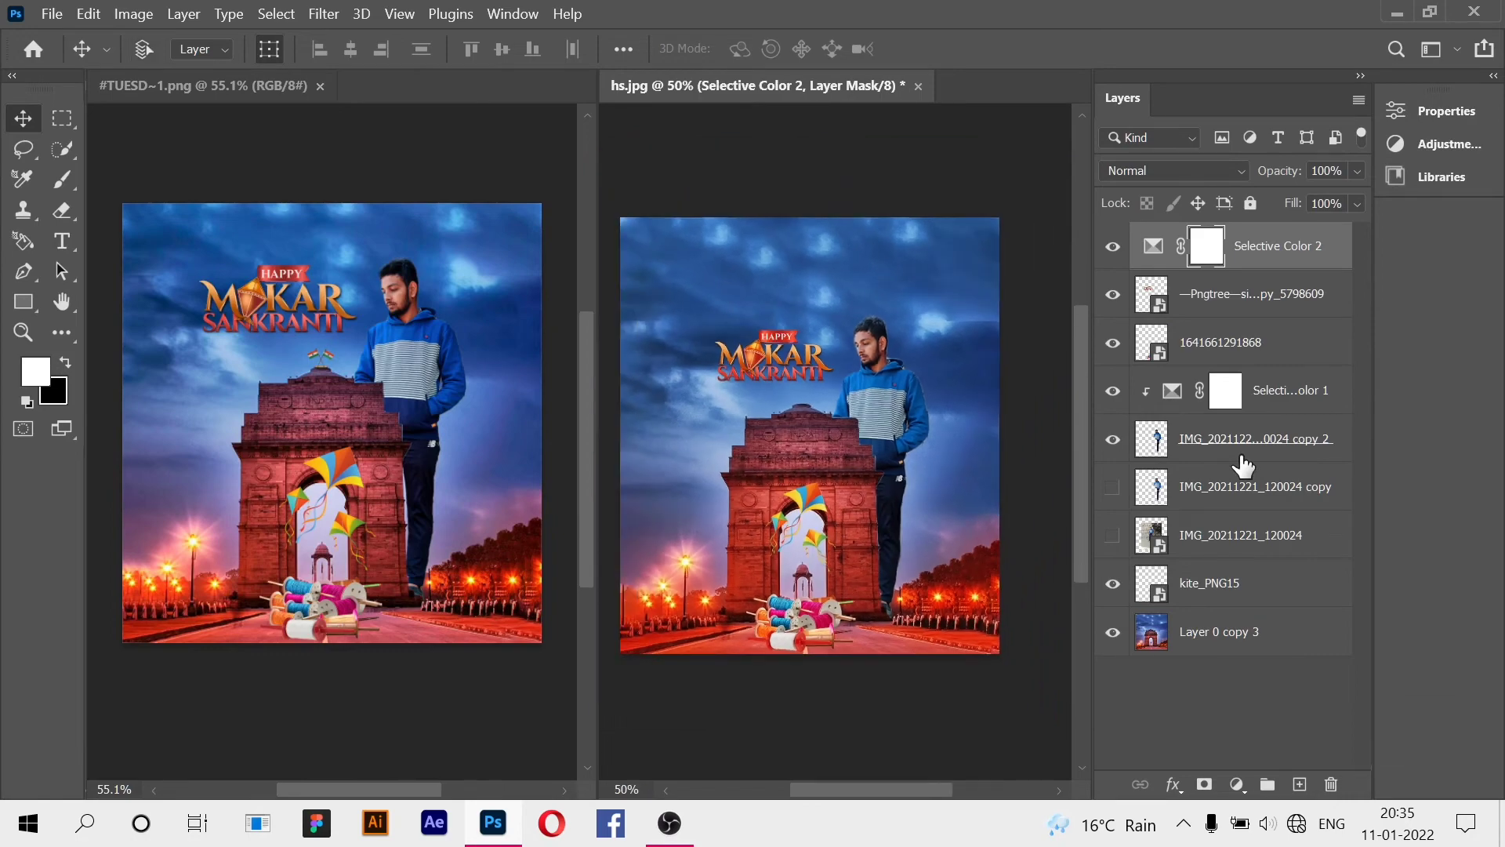
{"action": "scroll", "coordinate": [825, 422], "scroll_direction": "down", "scroll_amount": 2}
{"action": "scroll", "coordinate": [795, 432], "scroll_direction": "up", "scroll_amount": 1}
{"action": "left_click", "coordinate": [777, 331]}
{"action": "left_click_drag", "start_coordinate": [829, 316], "coordinate": [788, 343]}
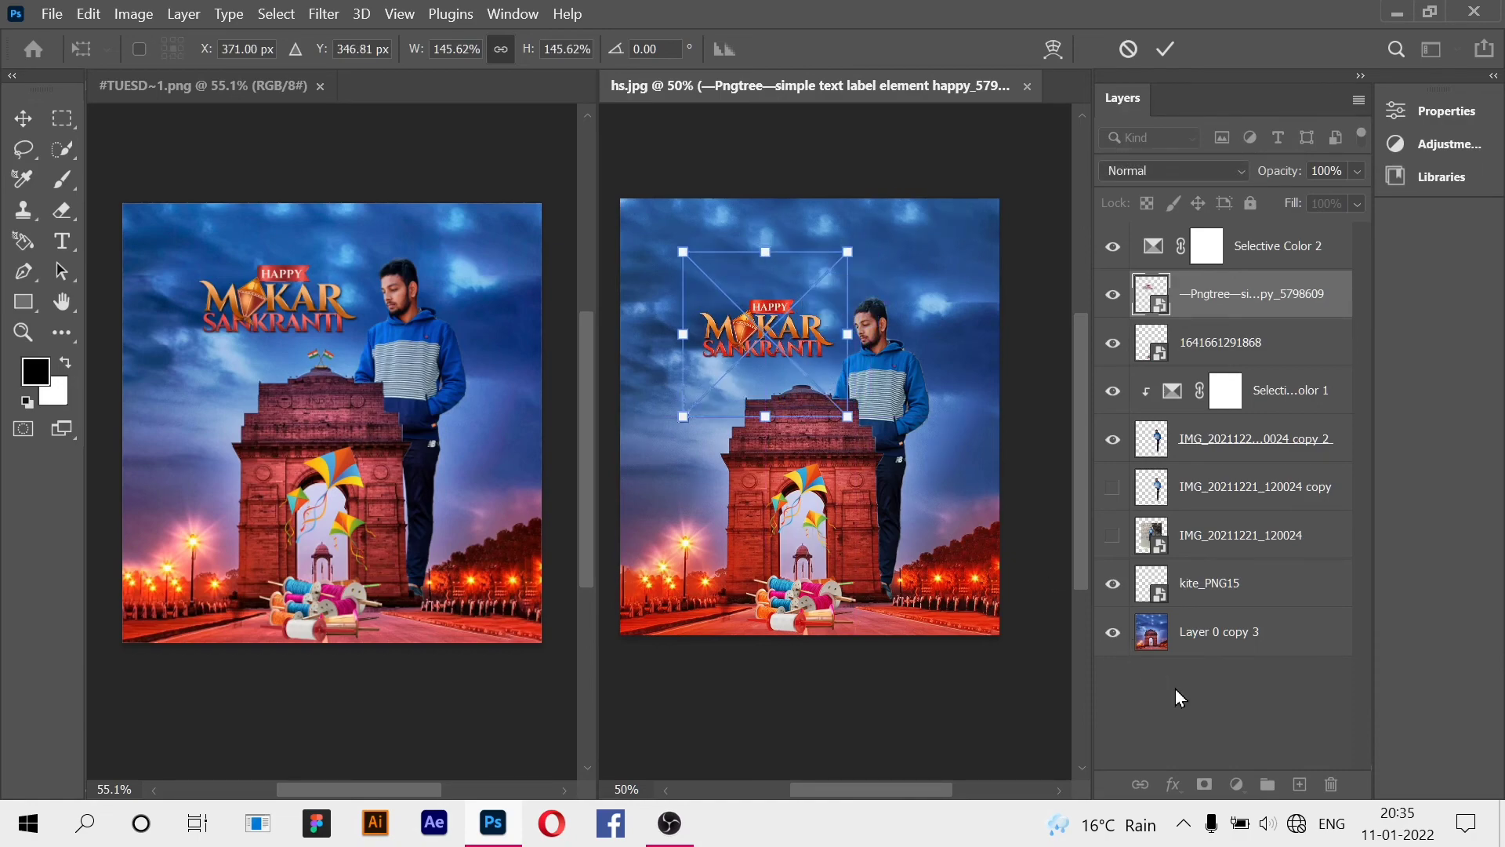
{"action": "left_click", "coordinate": [1181, 697]}
Darken the top of the man's hair on the cutout copy with a 32 px soft black brush at 40% opacity.
{"action": "scroll", "coordinate": [917, 280], "scroll_direction": "up", "scroll_amount": 10}
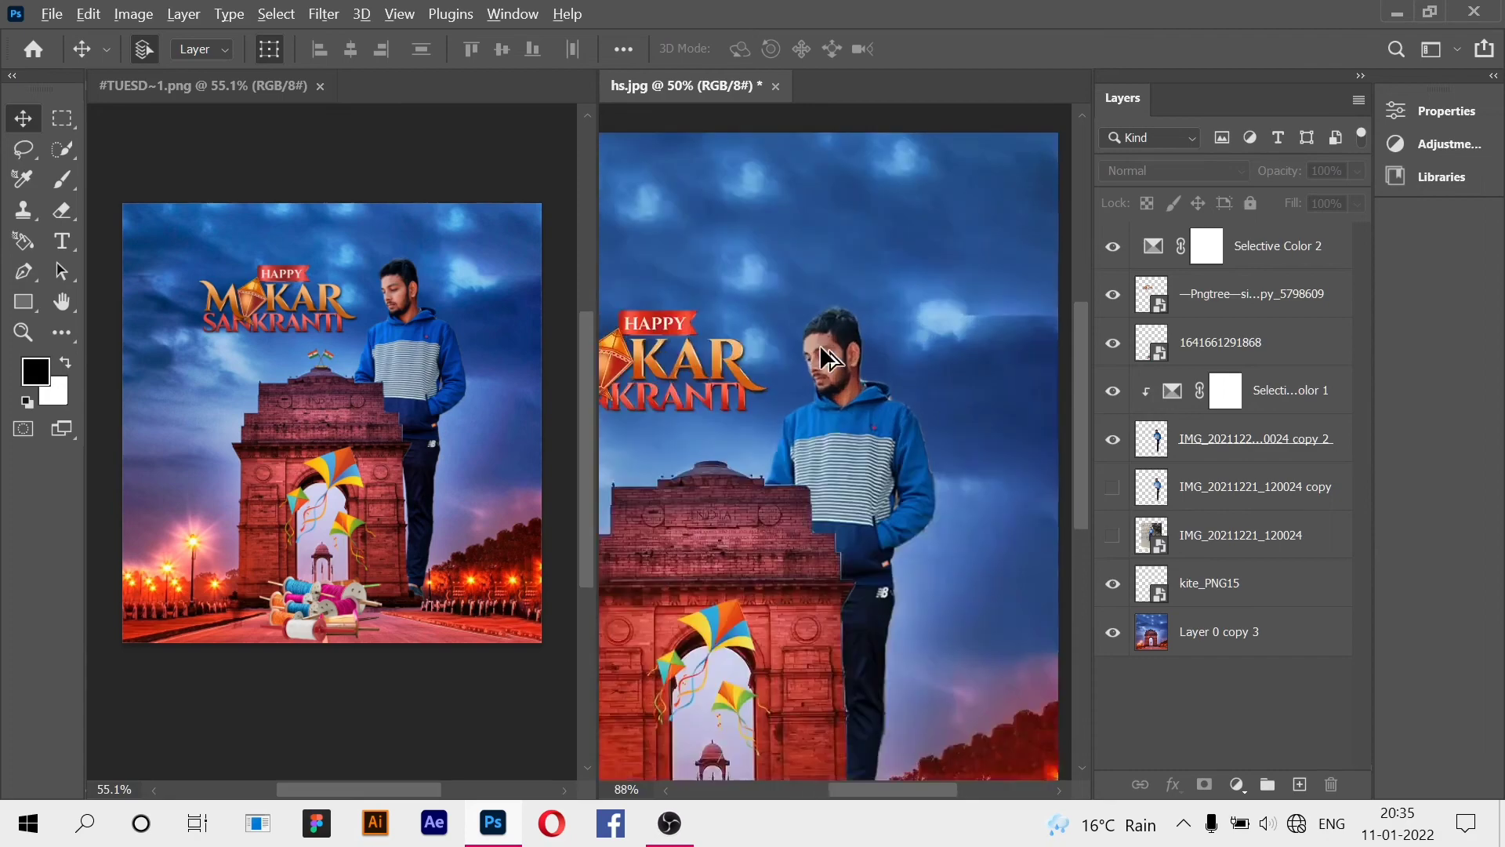
{"action": "scroll", "coordinate": [745, 353], "scroll_direction": "up", "scroll_amount": 1}
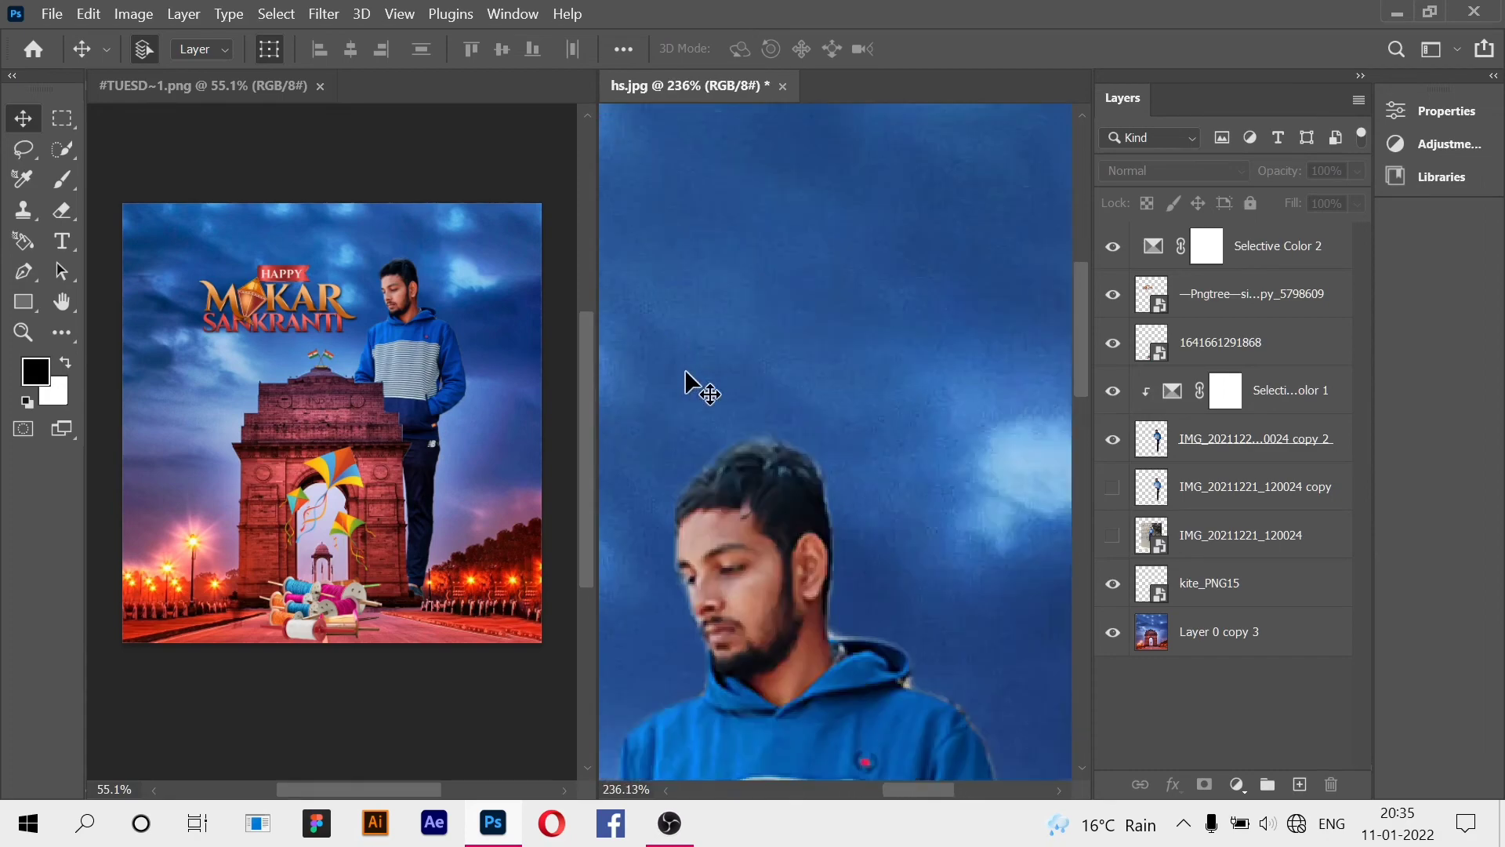
{"action": "left_click", "coordinate": [1238, 439]}
{"action": "left_click", "coordinate": [62, 179]}
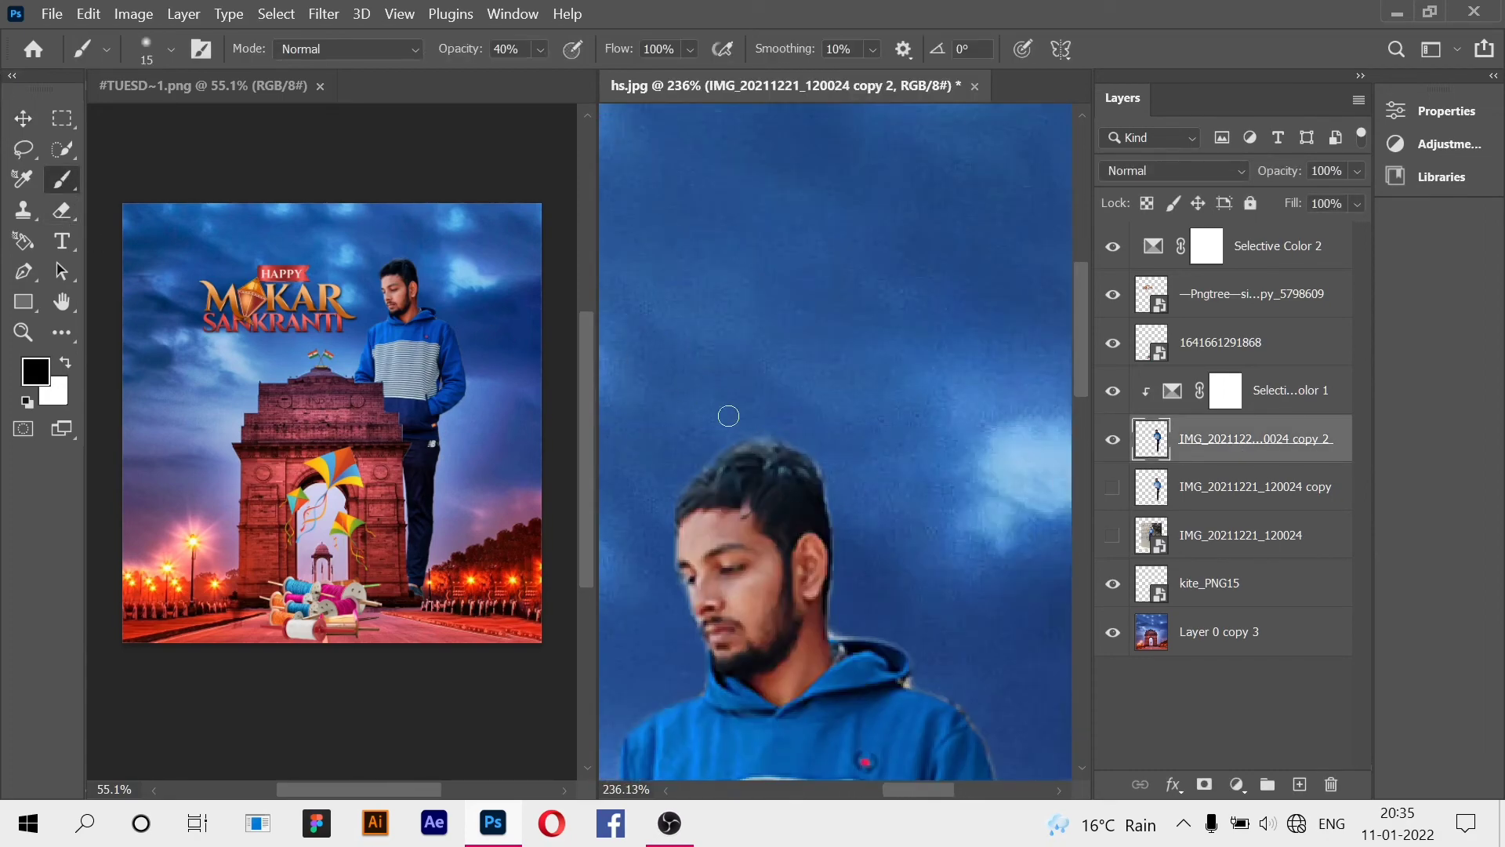
{"action": "left_click", "coordinate": [170, 49]}
{"action": "left_click_drag", "start_coordinate": [143, 125], "coordinate": [152, 129]}
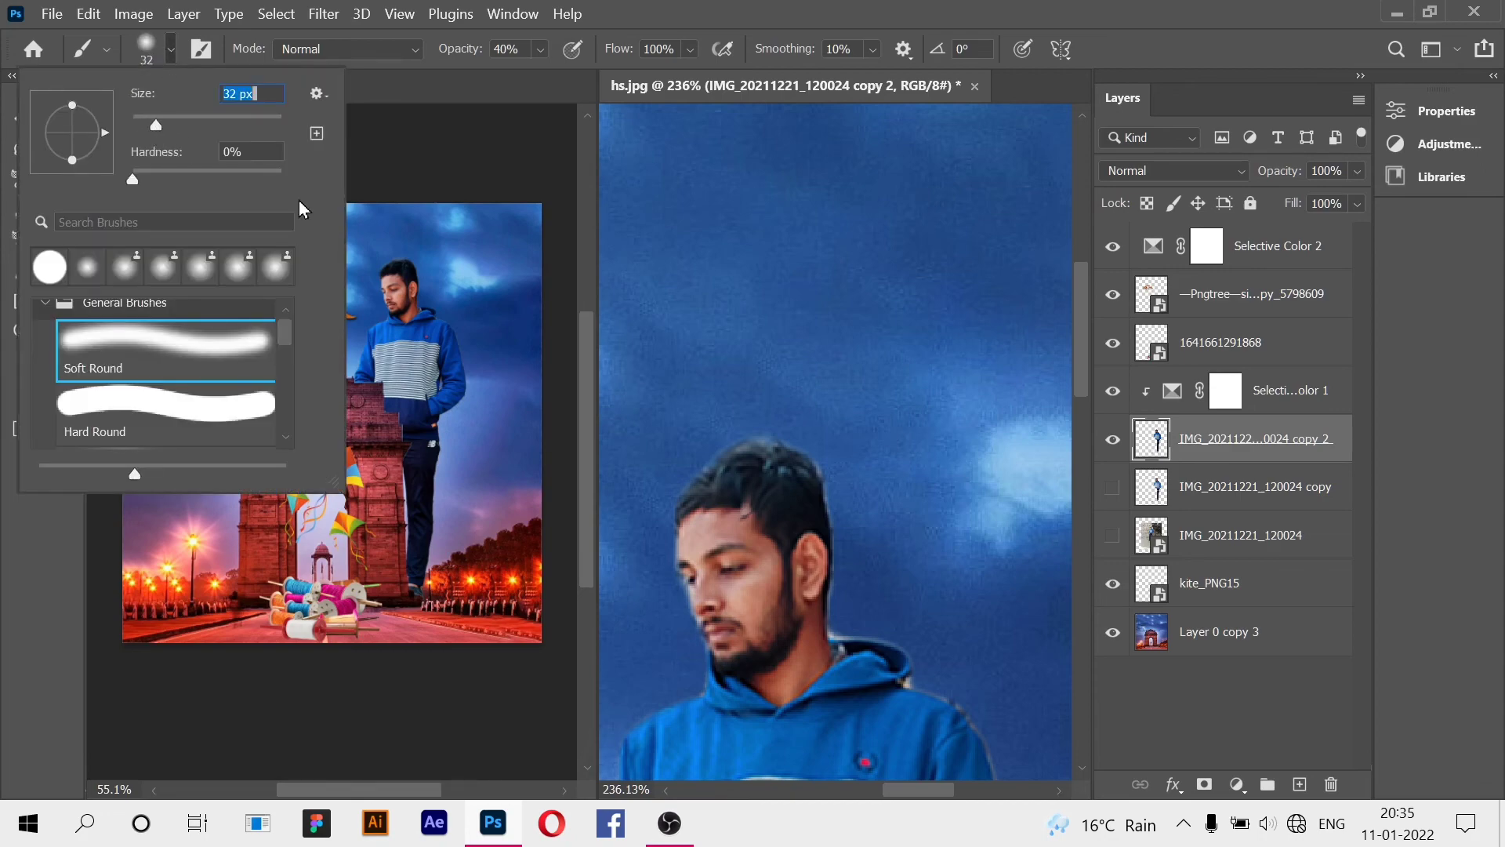
{"action": "left_click", "coordinate": [780, 468]}
{"action": "mouse_move", "coordinate": [781, 468]}
{"action": "left_mouse_down"}
{"action": "mouse_move", "coordinate": [690, 495]}
{"action": "mouse_move", "coordinate": [748, 488]}
{"action": "mouse_move", "coordinate": [777, 504]}
{"action": "mouse_move", "coordinate": [760, 497]}
{"action": "left_mouse_up"}
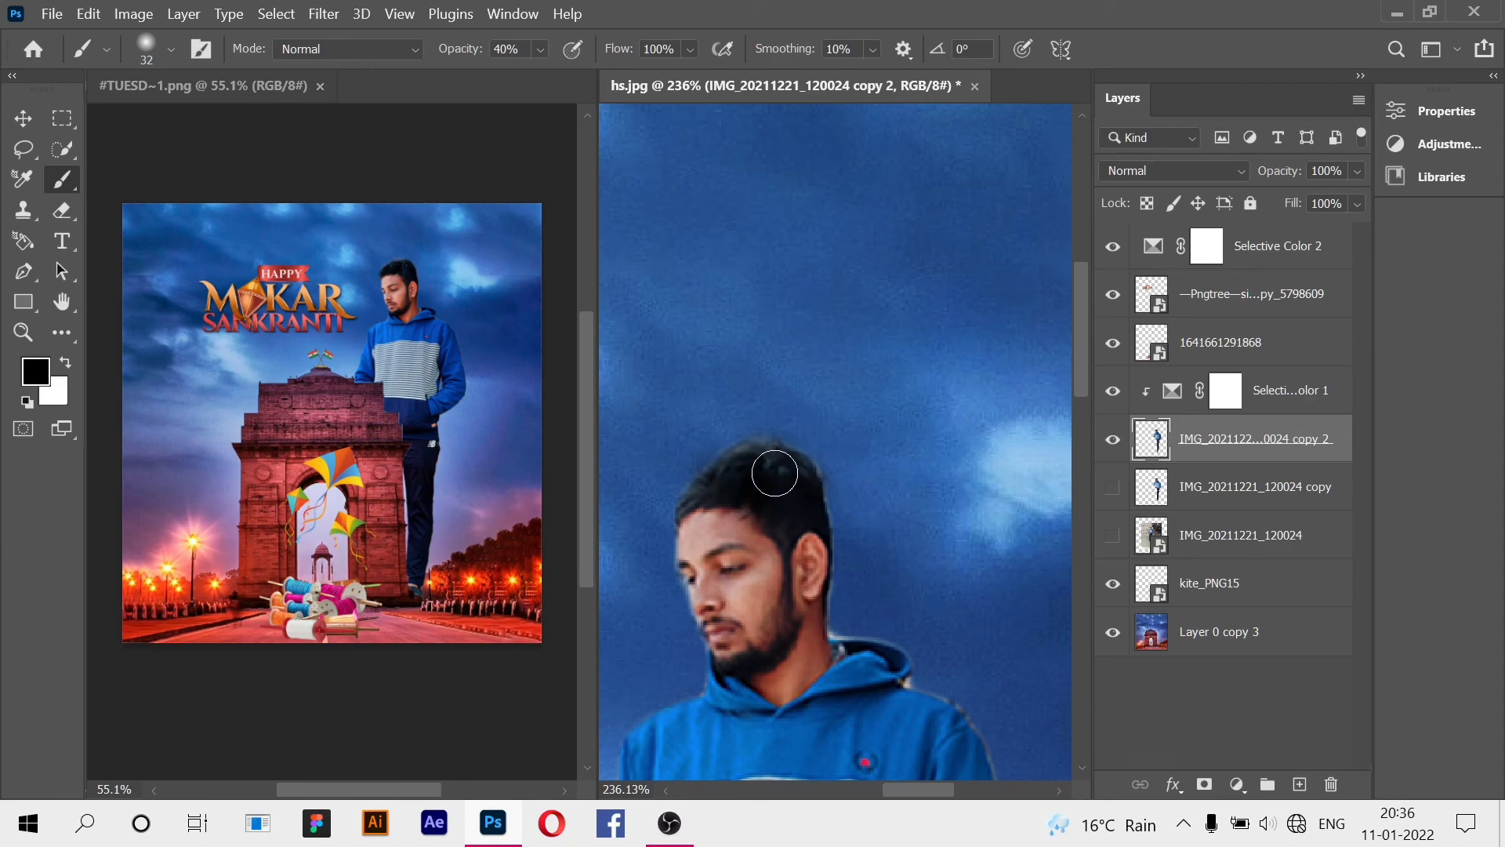
Compare the whole composite with the reference image beside it.
{"action": "key", "text": "ctrl+minus"}
{"action": "key", "text": "ctrl+minus"}
{"action": "key", "text": "ctrl+minus"}
{"action": "key", "text": "ctrl+minus"}
{"action": "key", "text": "ctrl+minus"}
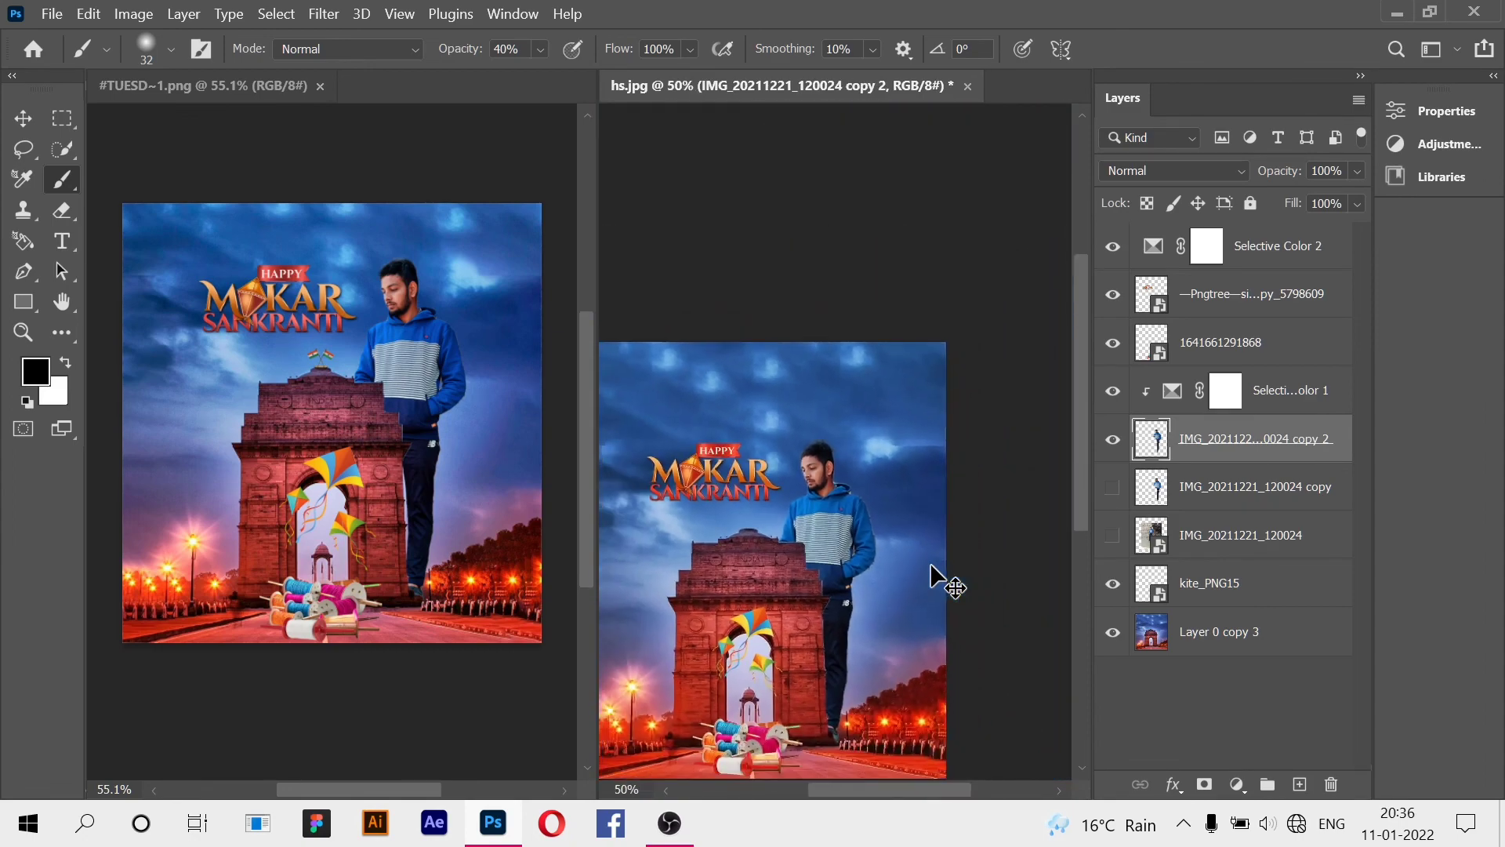
{"action": "scroll", "coordinate": [932, 565], "scroll_direction": "down", "scroll_amount": 2}
{"action": "scroll", "coordinate": [832, 524], "scroll_direction": "up", "scroll_amount": 5}
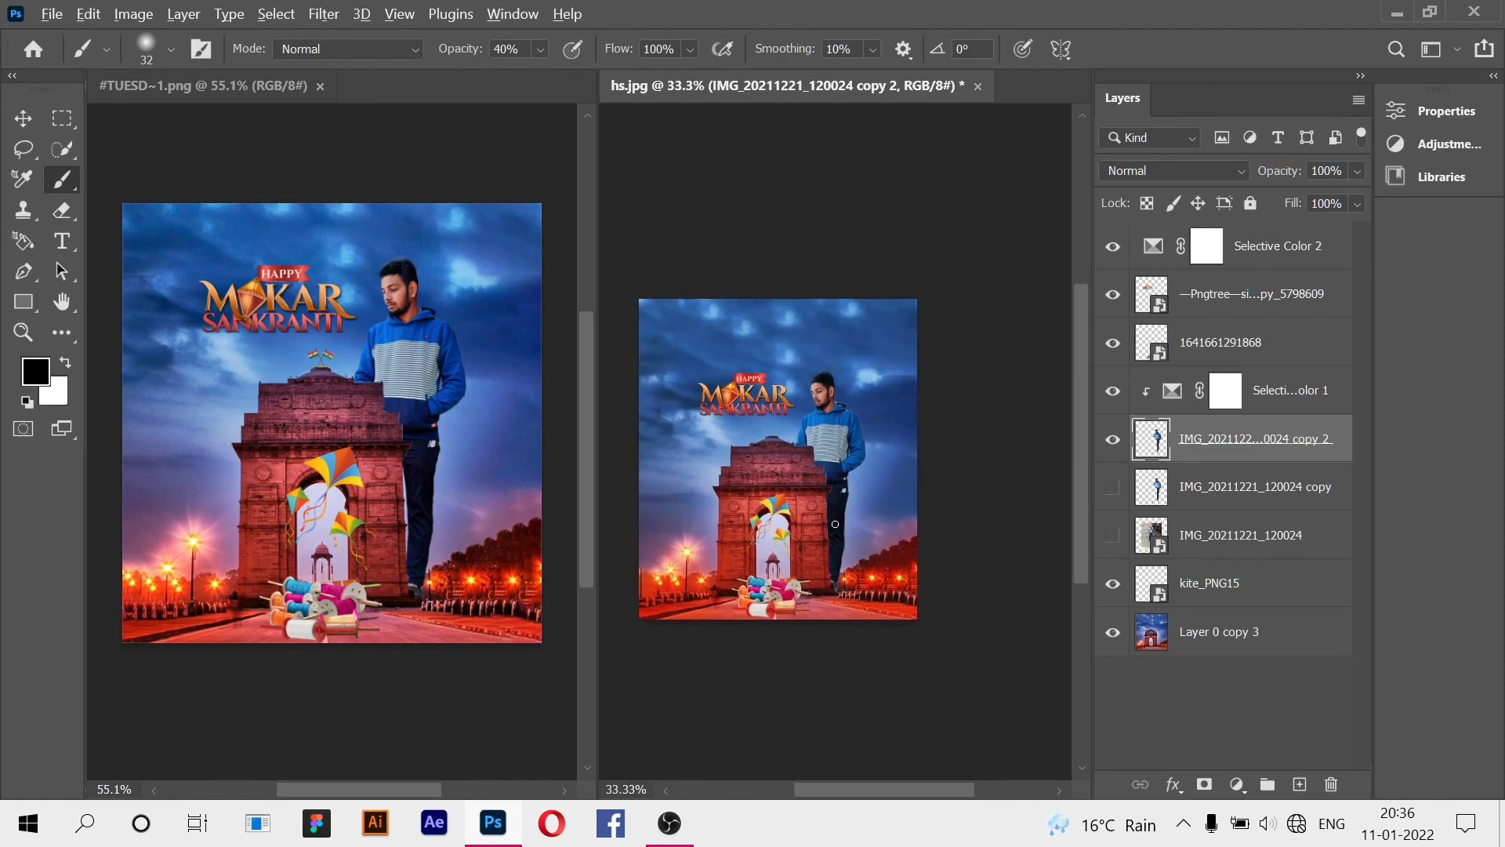
{"action": "left_click_drag", "start_coordinate": [916, 794], "coordinate": [894, 796]}
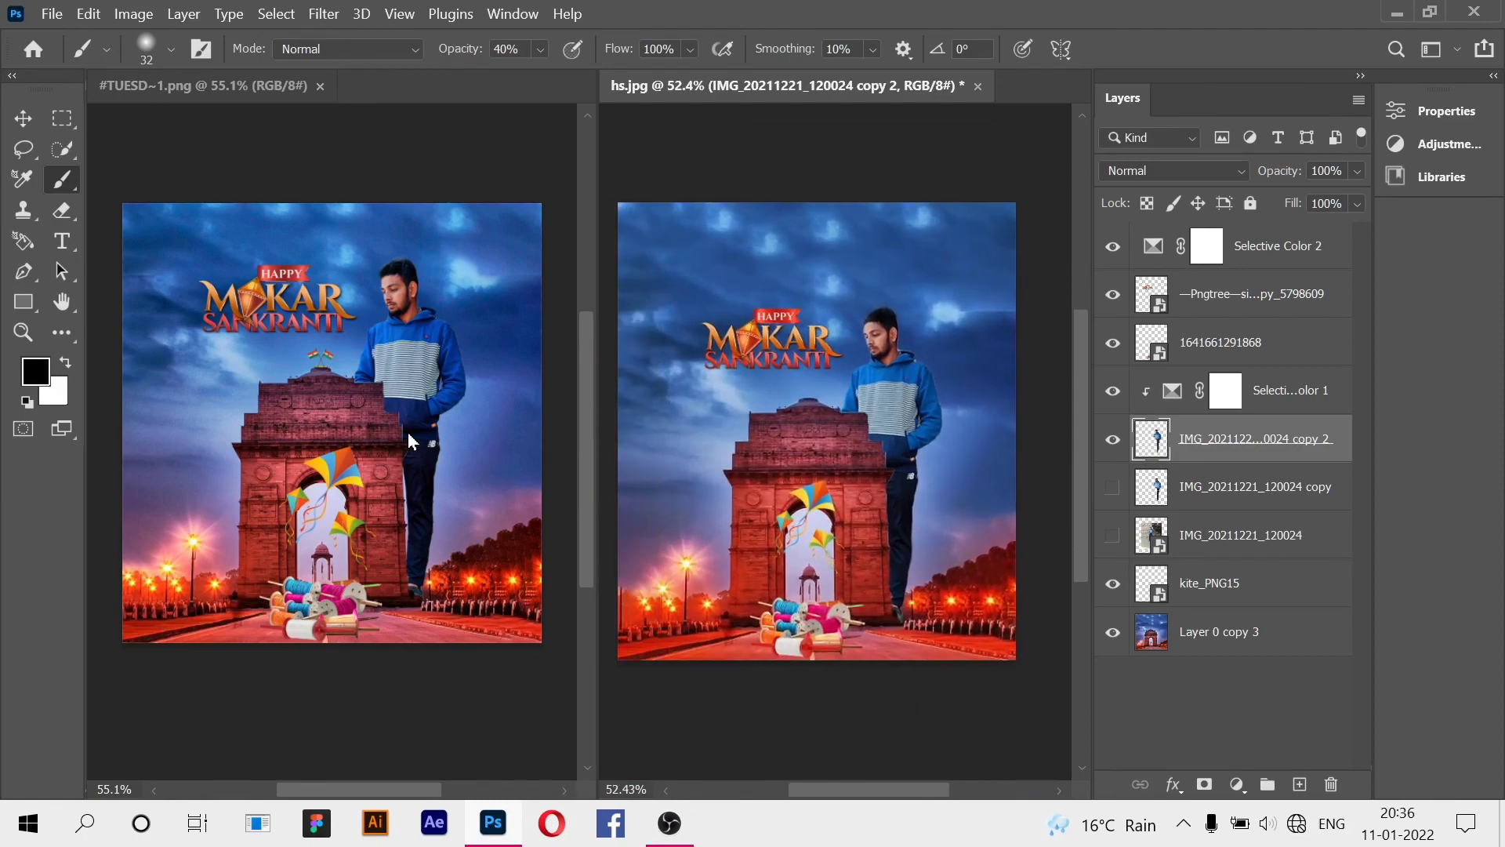